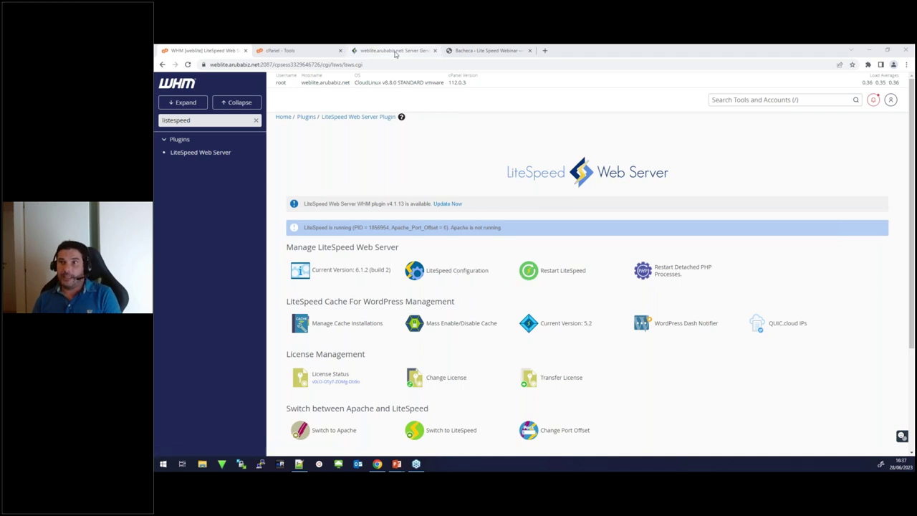
Switch to the LiteSpeed Web Server admin console and review the server's General settings, including index files and expires settings.
left_click(392, 50)
mouse_move(419, 128)
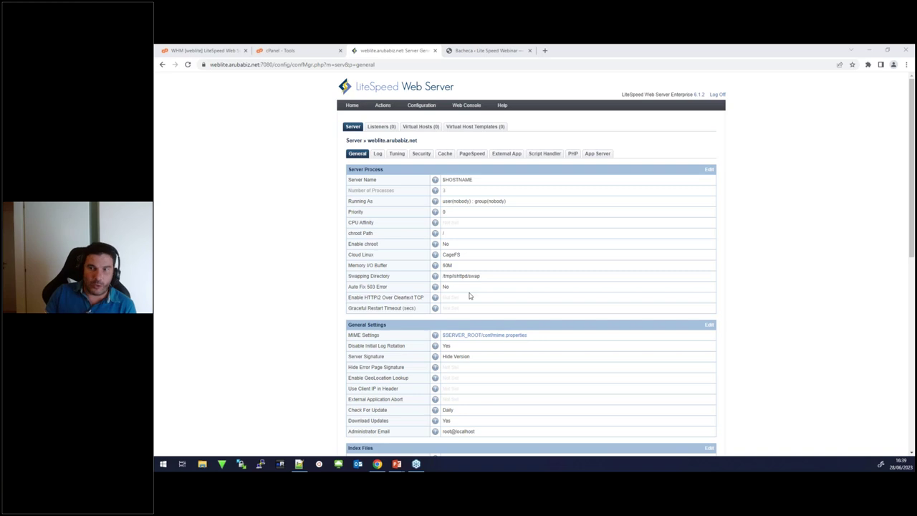
scroll(469, 296, "down", 1)
scroll(466, 290, "down", 3)
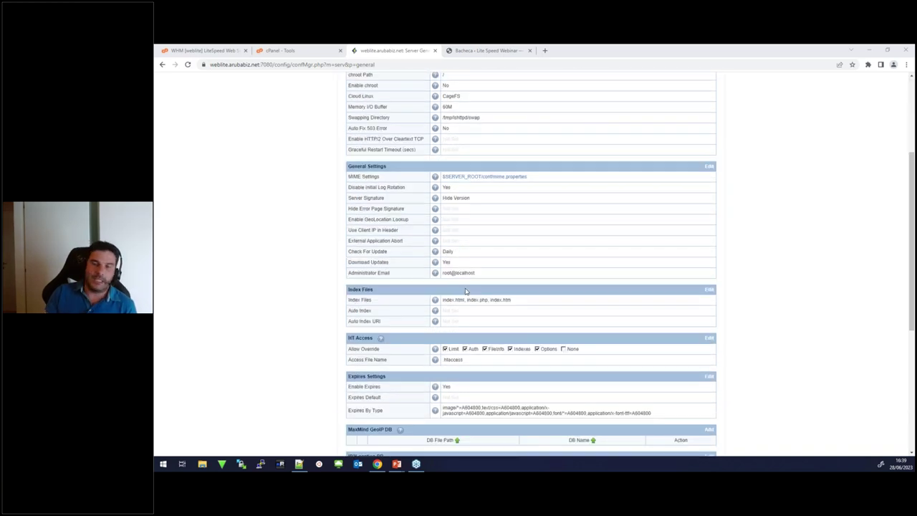
scroll(466, 290, "up", 4)
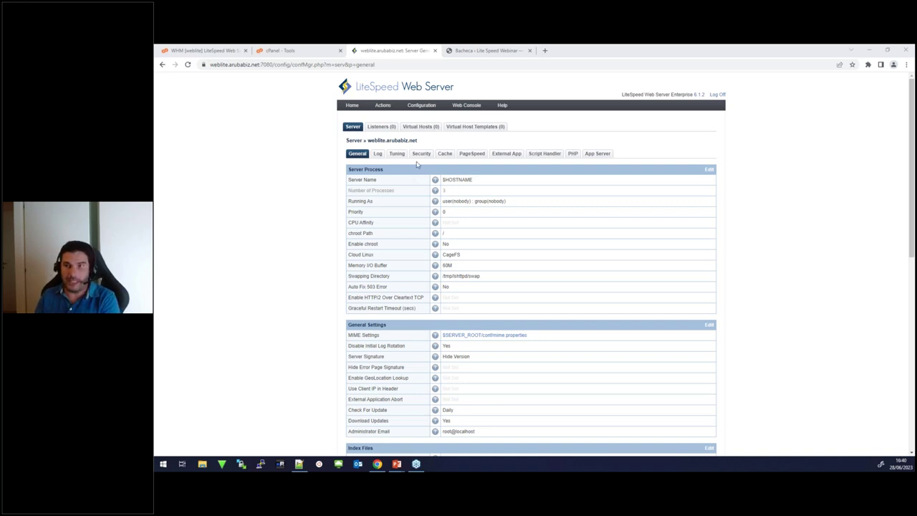
Review the server's Log settings and the Tuning settings for connections, requests, static files and compression.
left_click(377, 153)
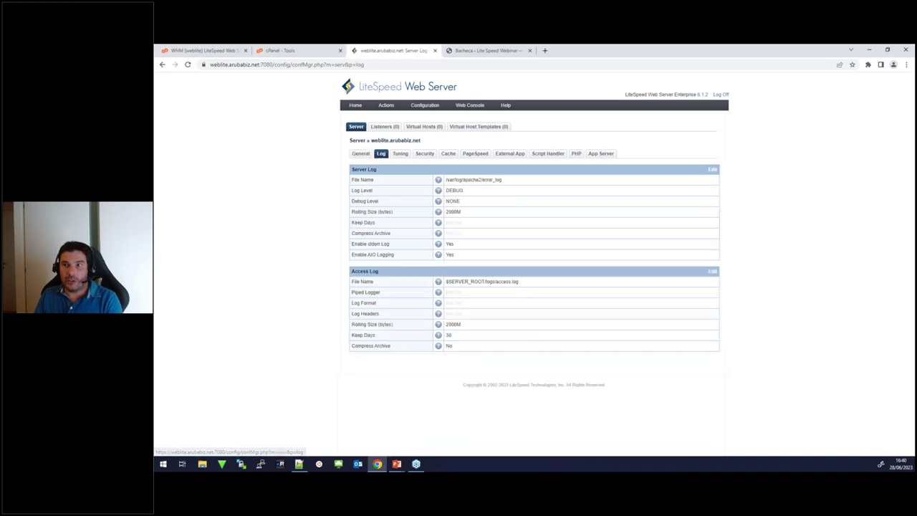
left_click(399, 156)
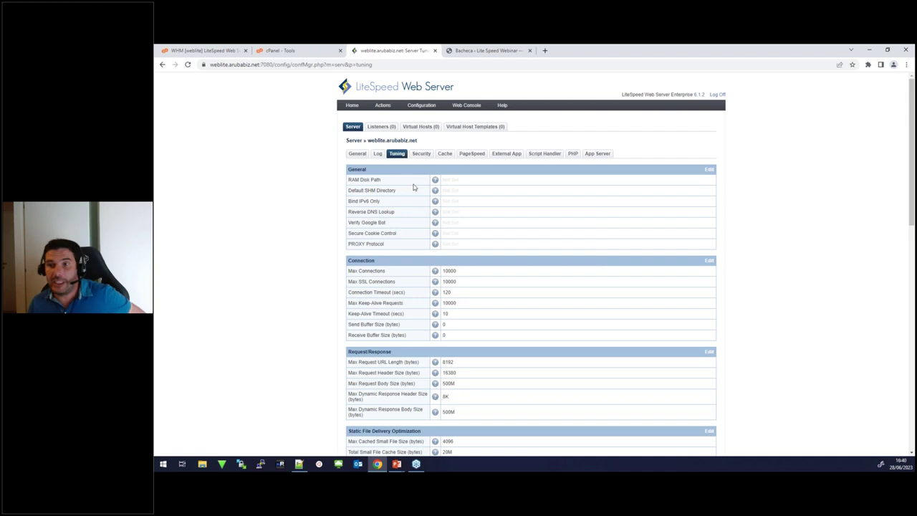
scroll(431, 193, "down", 1)
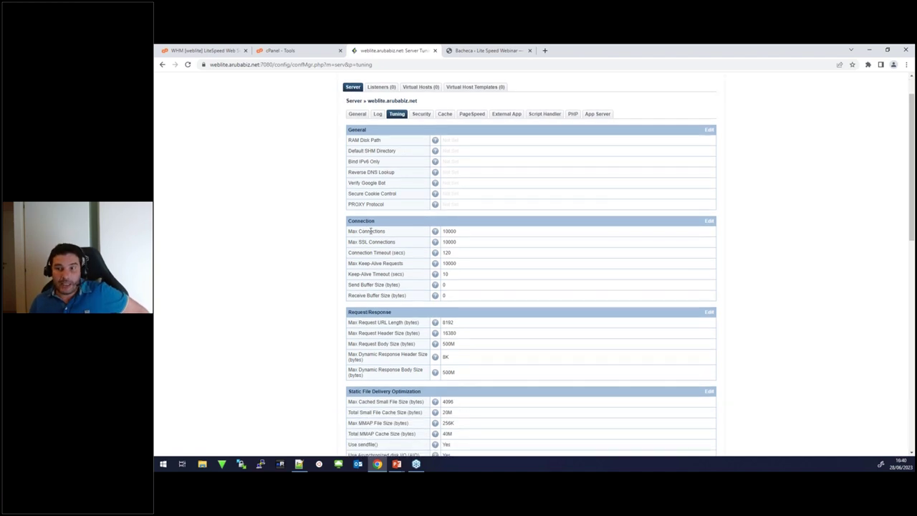
scroll(472, 243, "down", 5)
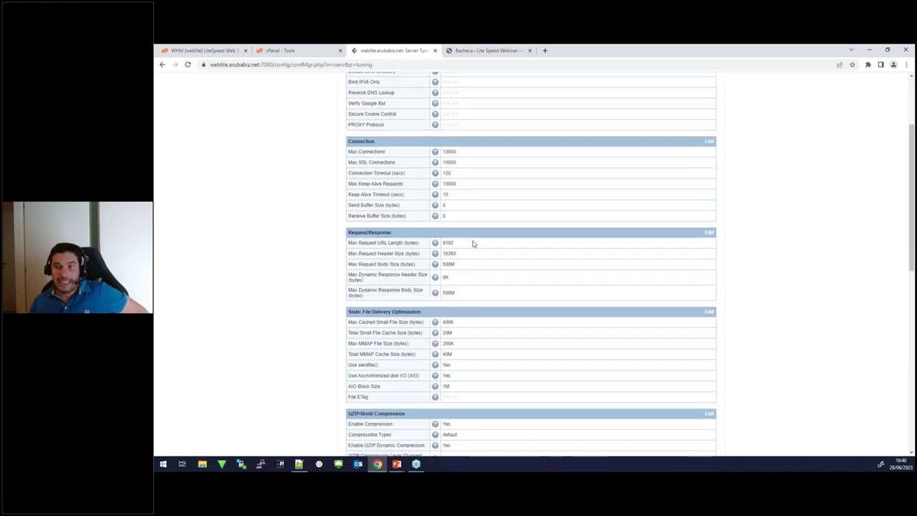
scroll(473, 244, "down", 1)
scroll(473, 242, "up", 7)
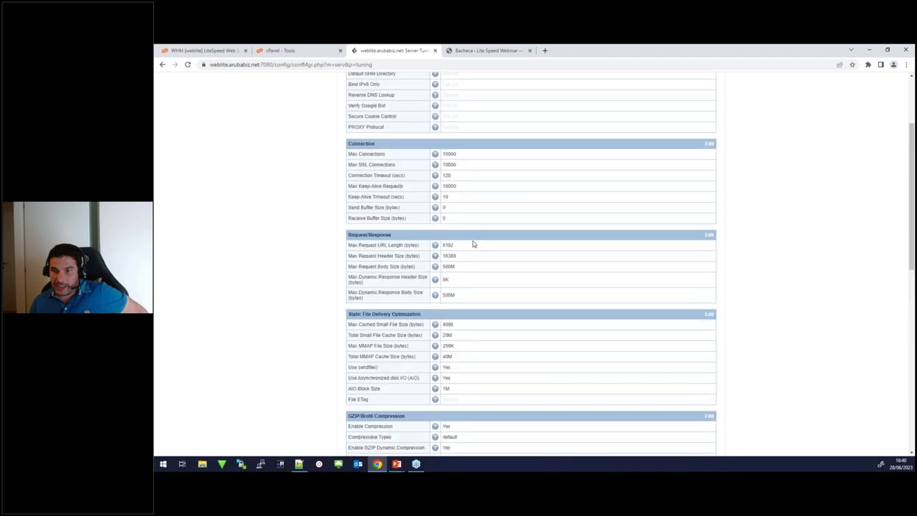
Review the server's Security settings, including the Enable WAF help text, per client throttling, file access and CGI settings.
left_click(421, 113)
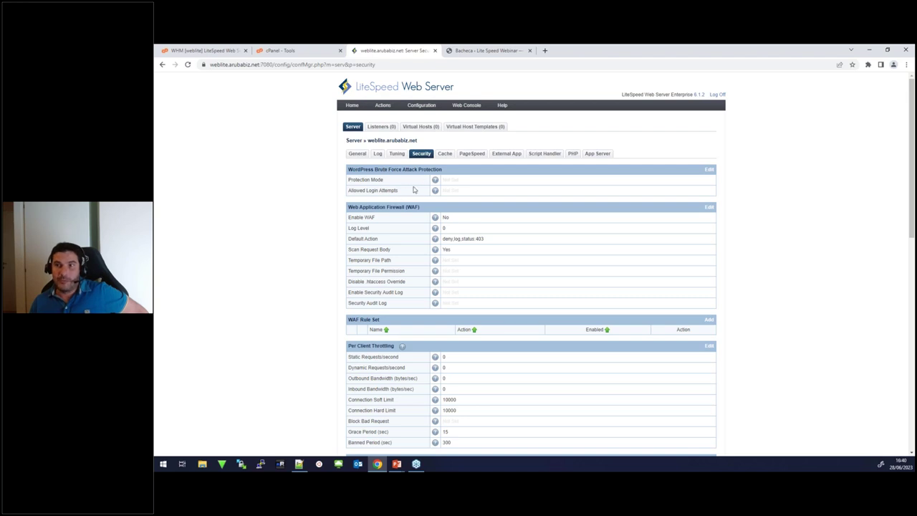
scroll(383, 179, "down", 1)
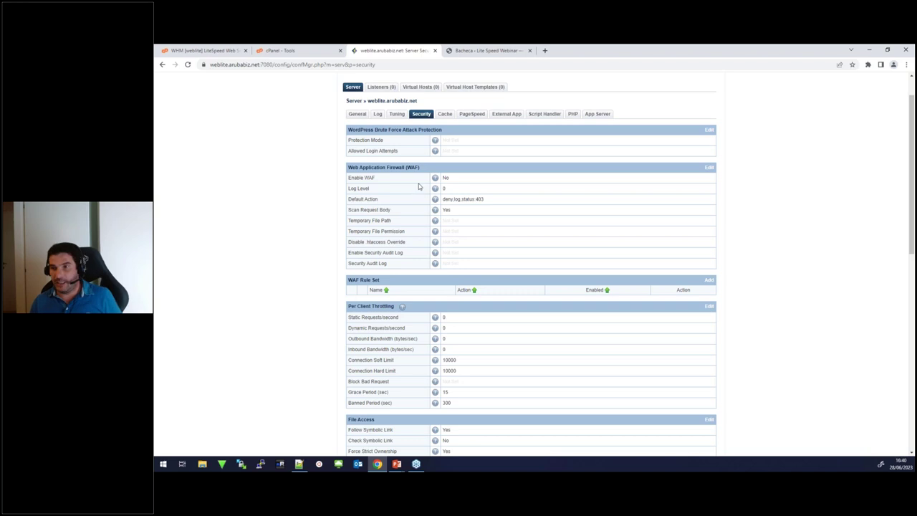
mouse_move(437, 182)
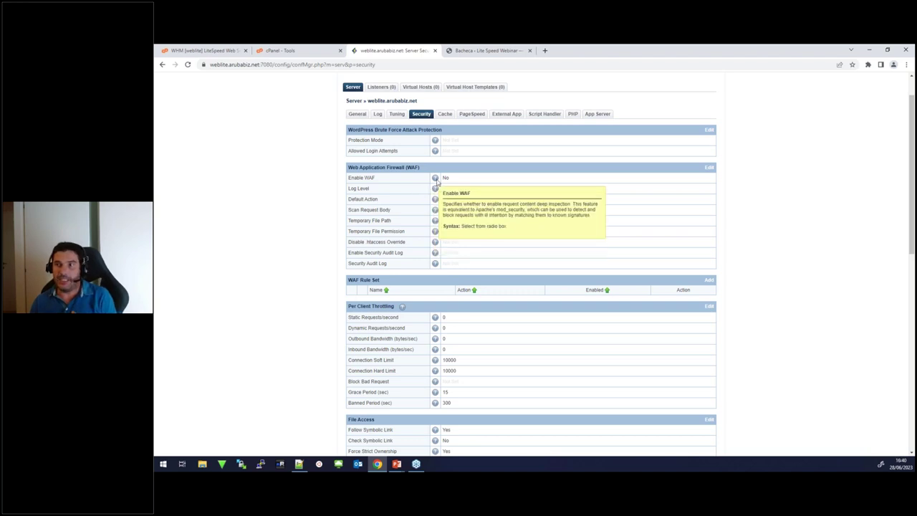
scroll(403, 219, "down", 1)
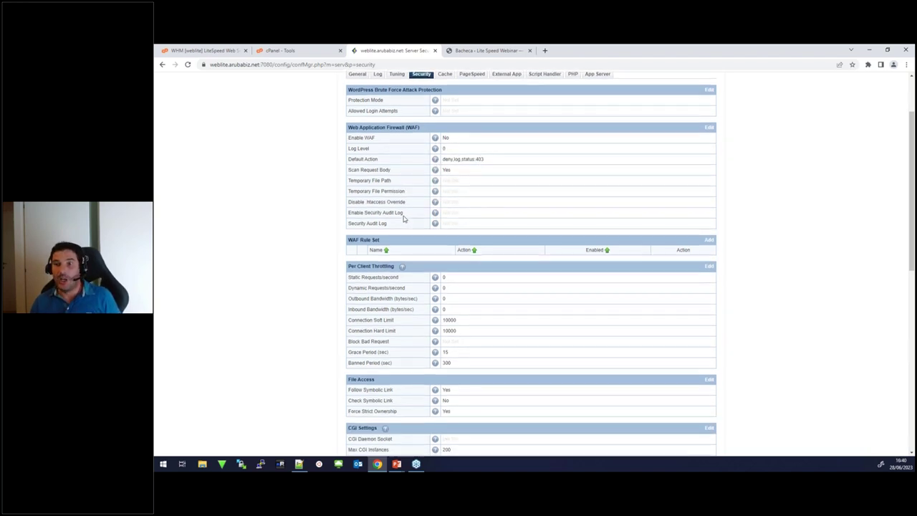
scroll(404, 220, "down", 1)
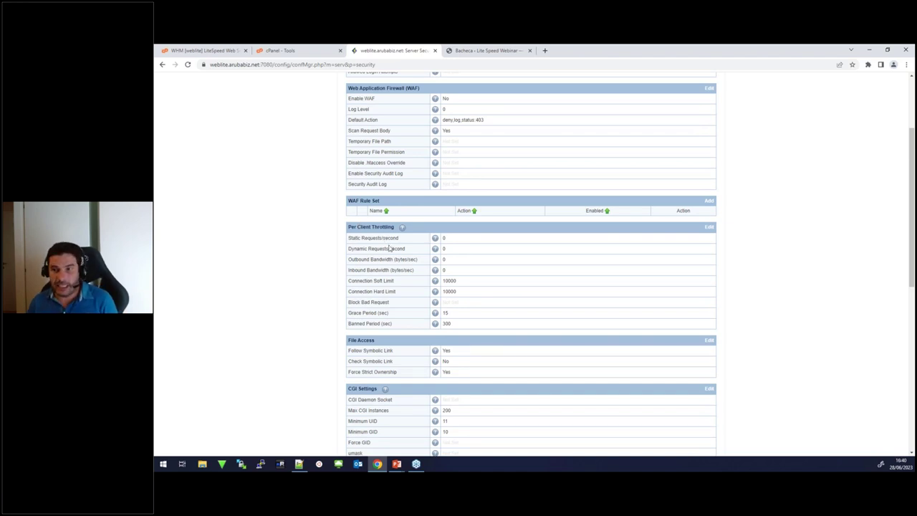
scroll(387, 259, "down", 2)
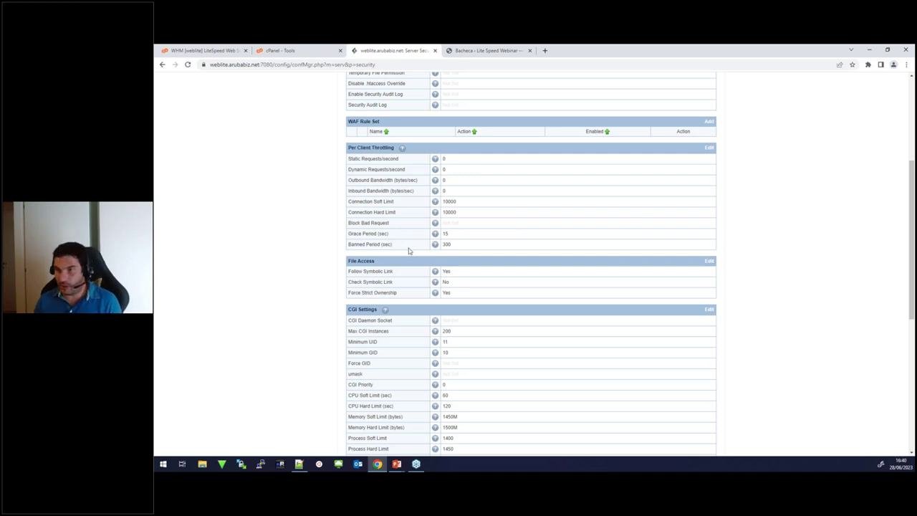
scroll(408, 248, "up", 5)
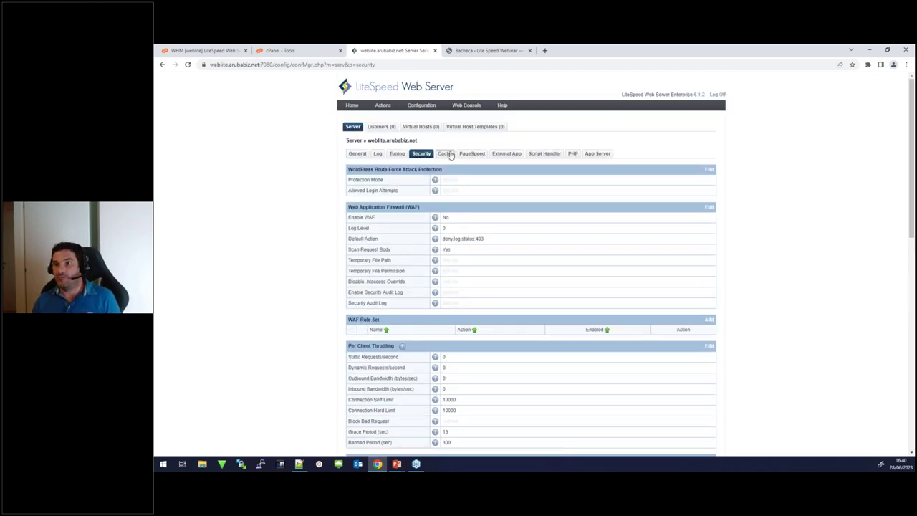
View the server's Cache and PageSpeed settings and return to the General settings.
left_click(449, 154)
left_click(472, 154)
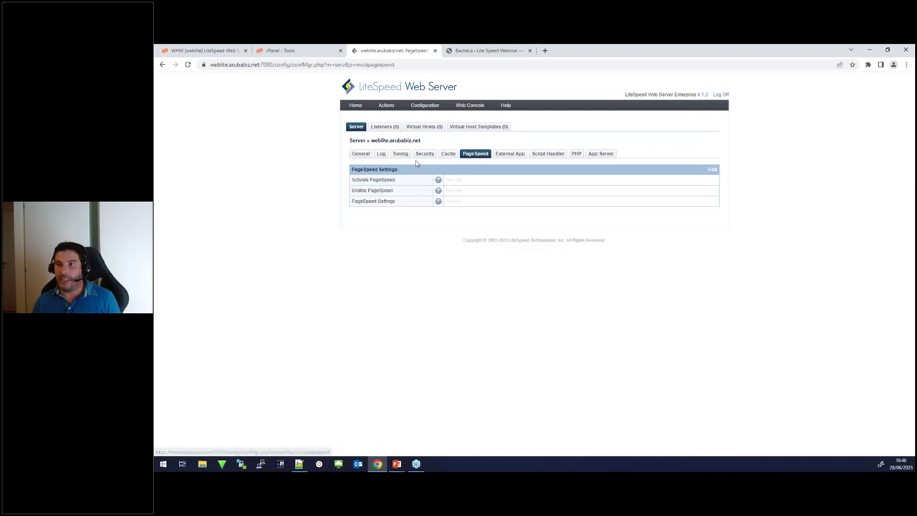
left_click(360, 154)
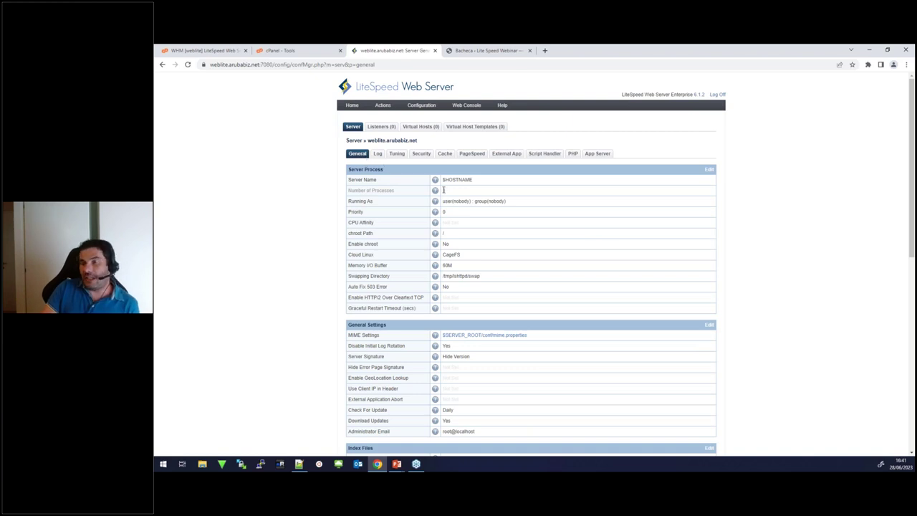
Return to WHM and look over the LiteSpeed Web Server plugin's management, cache, license and switching options.
left_click(214, 52)
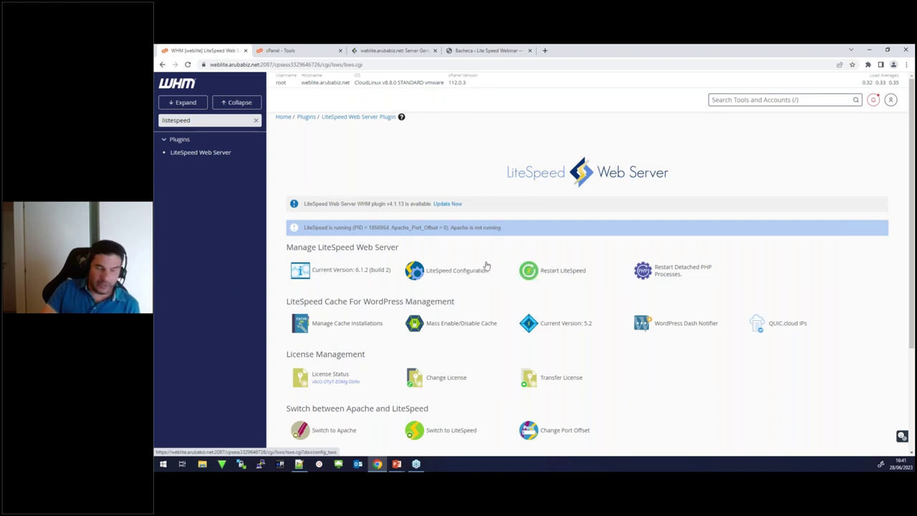
scroll(486, 265, "down", 2)
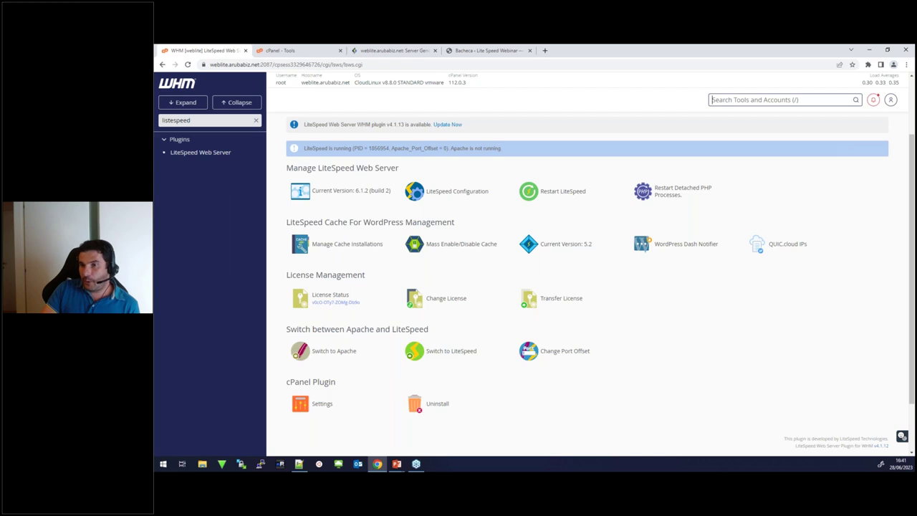
scroll(587, 286, "down", 1)
left_click(759, 100)
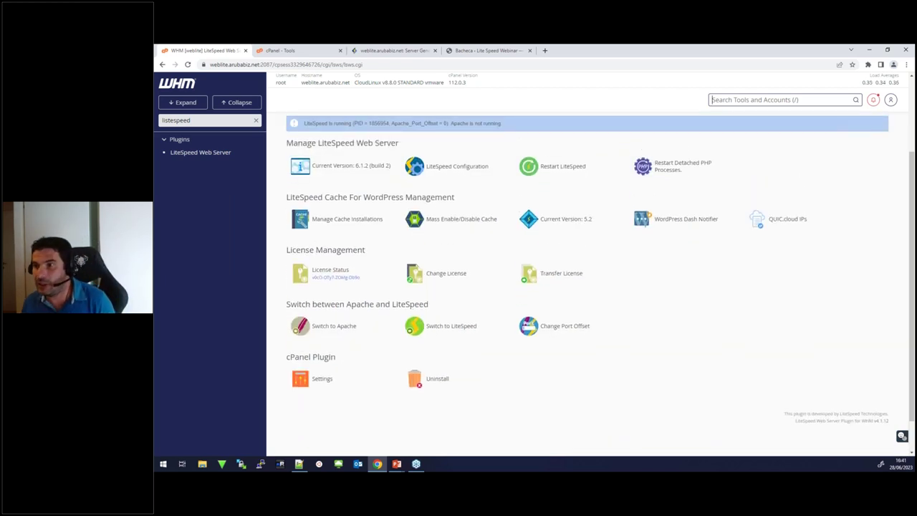
left_click(374, 224)
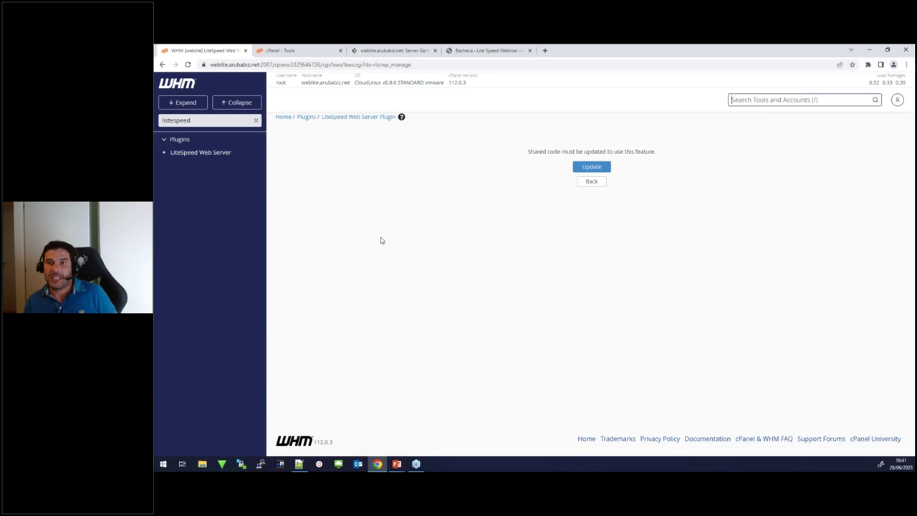
left_click(591, 182)
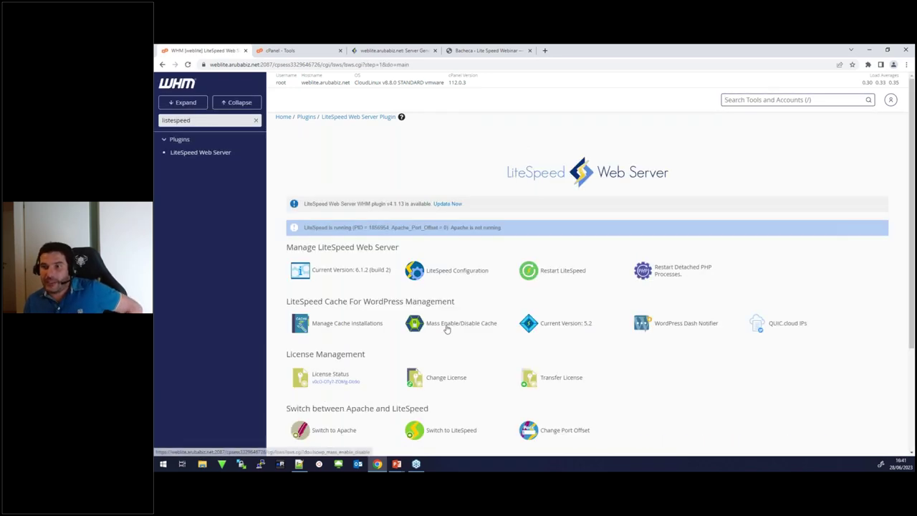
left_click(444, 326)
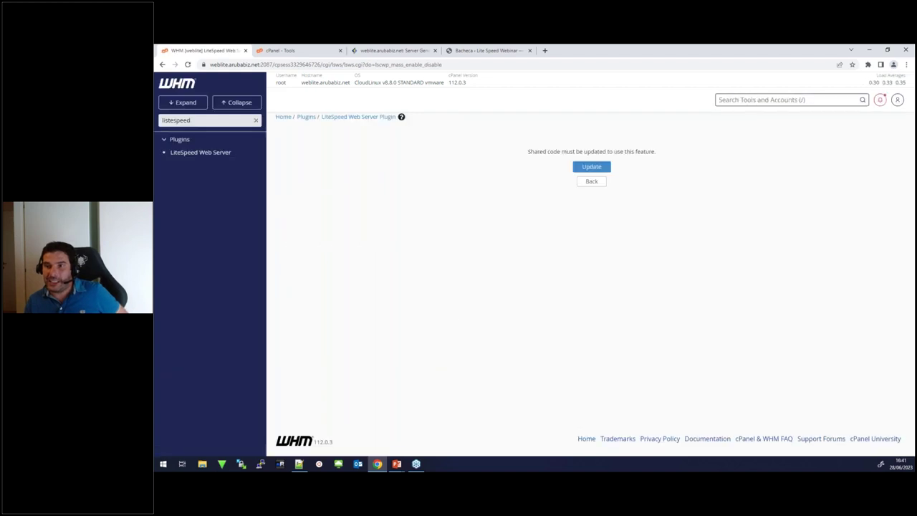
left_click(604, 182)
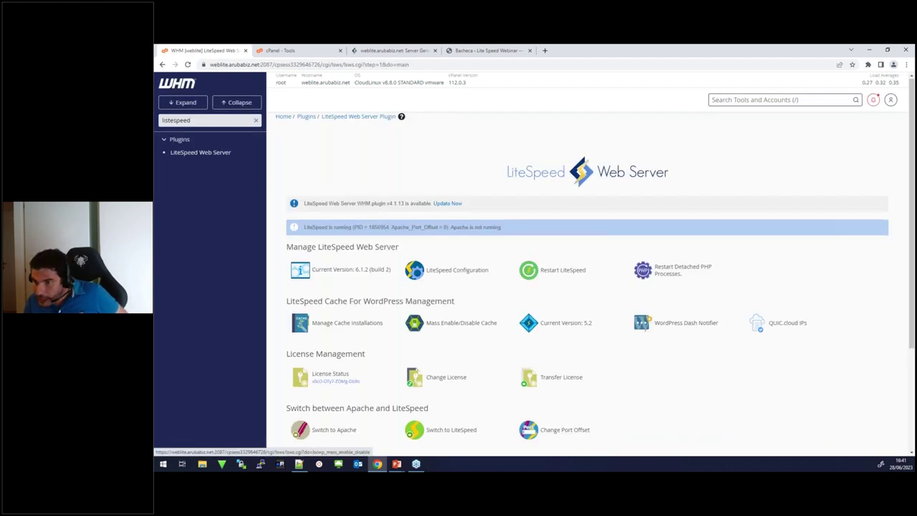
Request Manage Cache Installations, update the plugin's shared code and acknowledge the update.
scroll(610, 299, "down", 1)
scroll(610, 299, "down", 1)
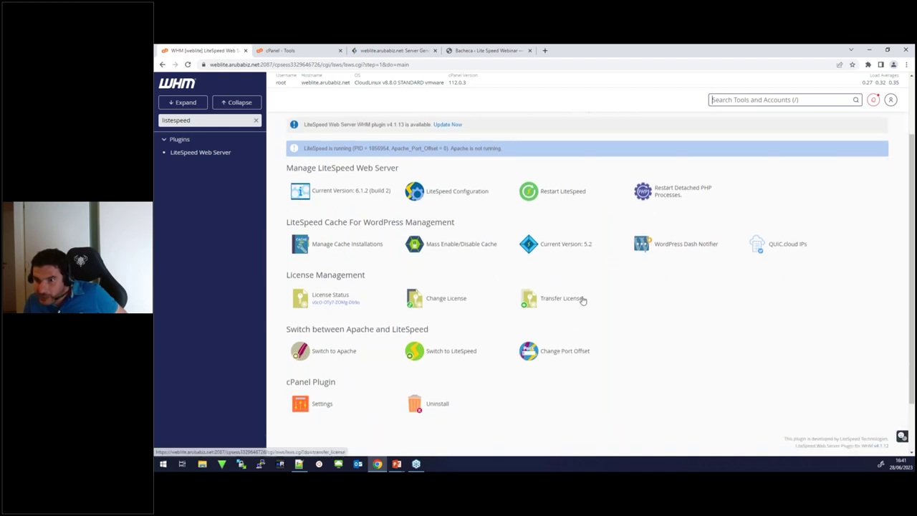
left_click(341, 247)
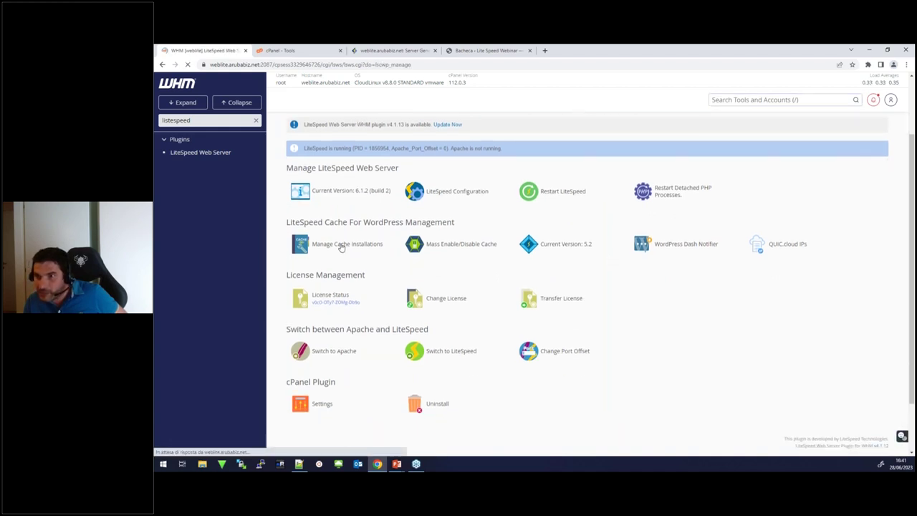
left_click(590, 167)
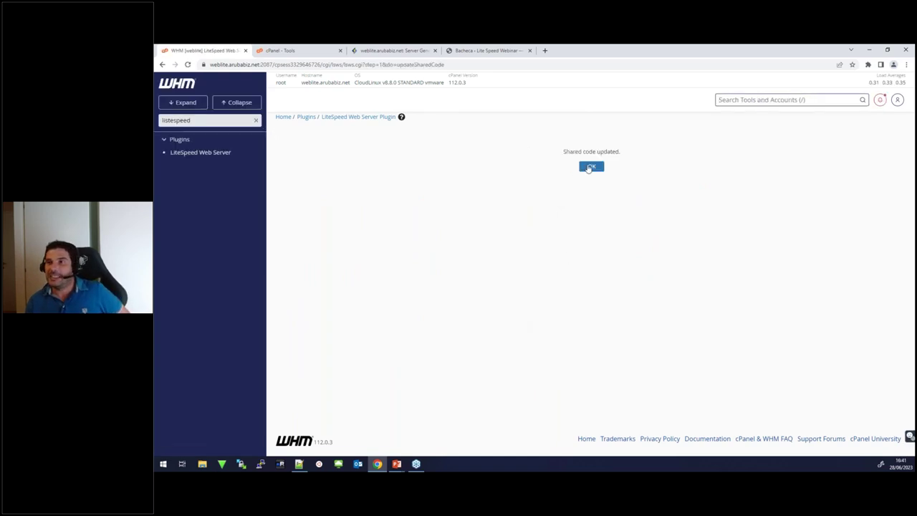
left_click(592, 167)
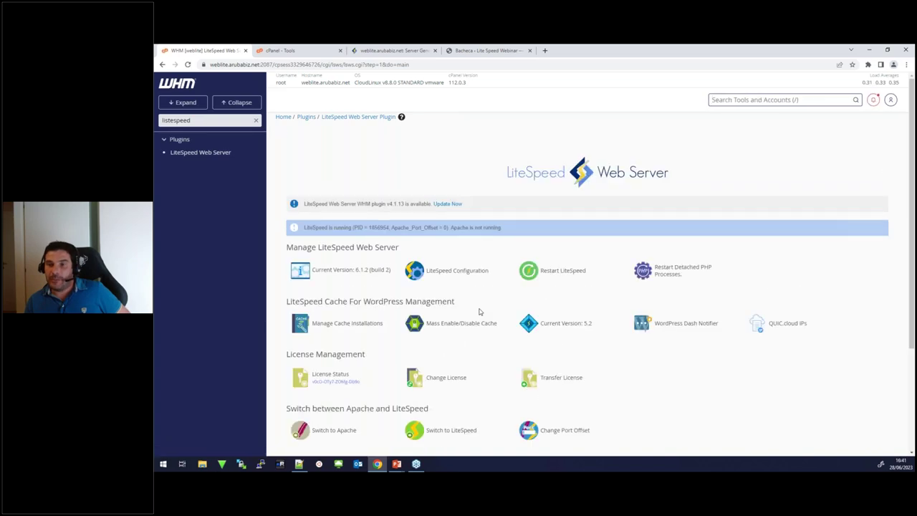
Open Manage Cache Installations and examine the discovered WordPress installations with their cache status and flags.
scroll(333, 292, "down", 1)
left_click(333, 285)
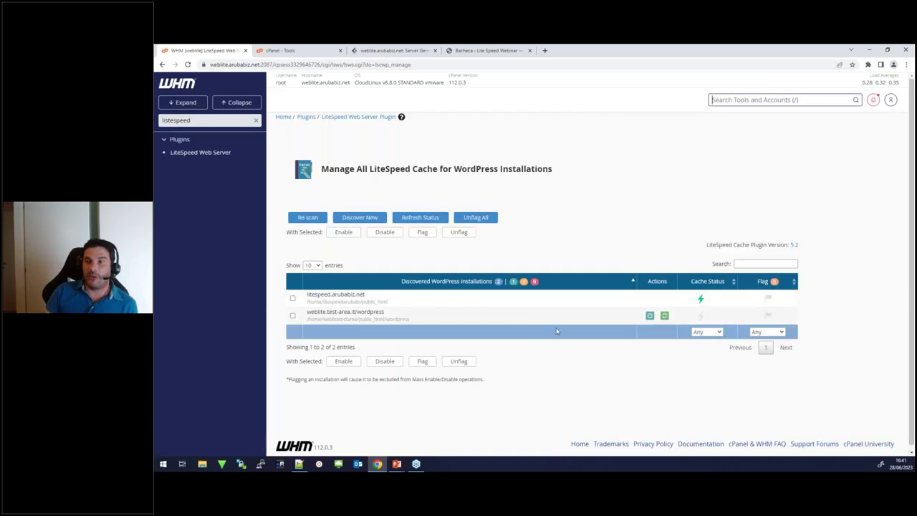
scroll(531, 331, "down", 1)
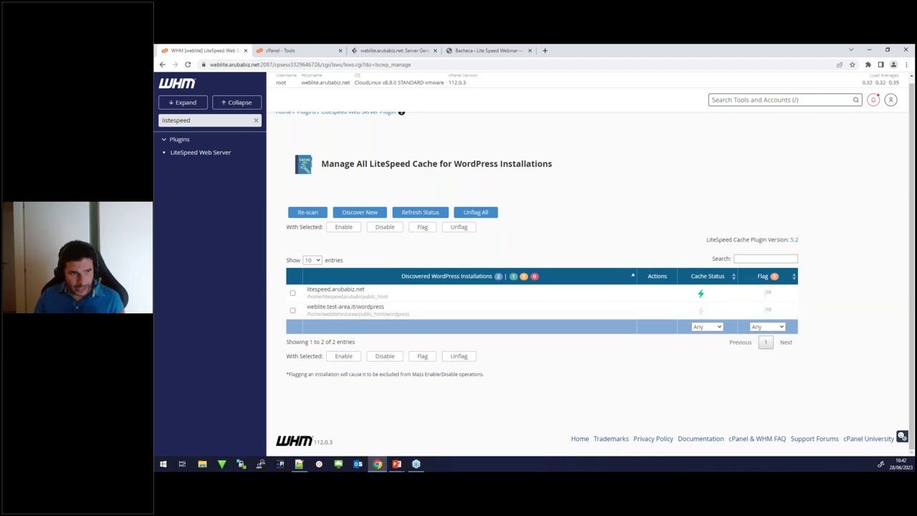
View the site's cPanel tools, switch to its WordPress admin and open the LiteSpeed Cache dashboard.
key("alt+Tab")
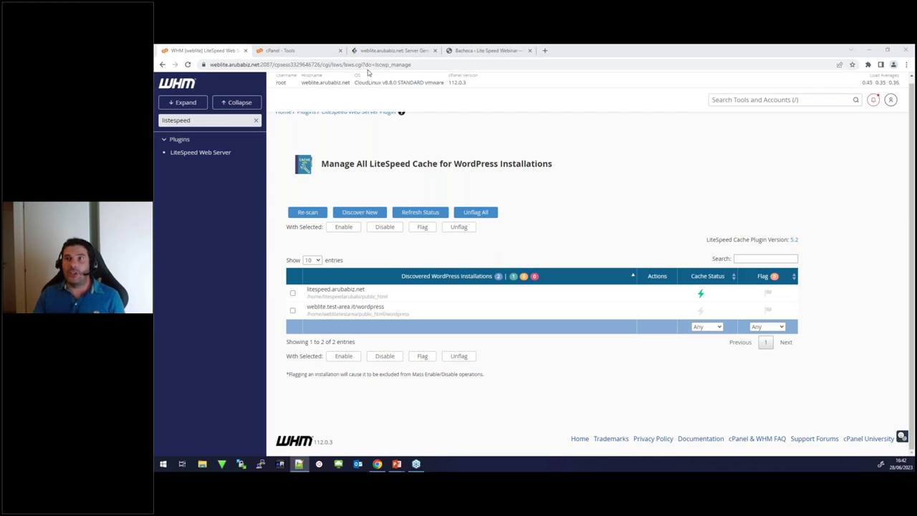
left_click(319, 50)
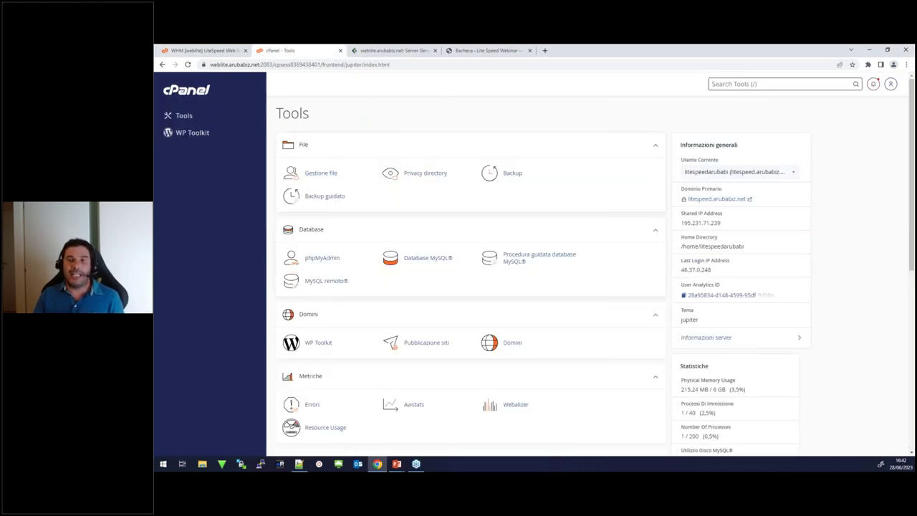
left_click(487, 50)
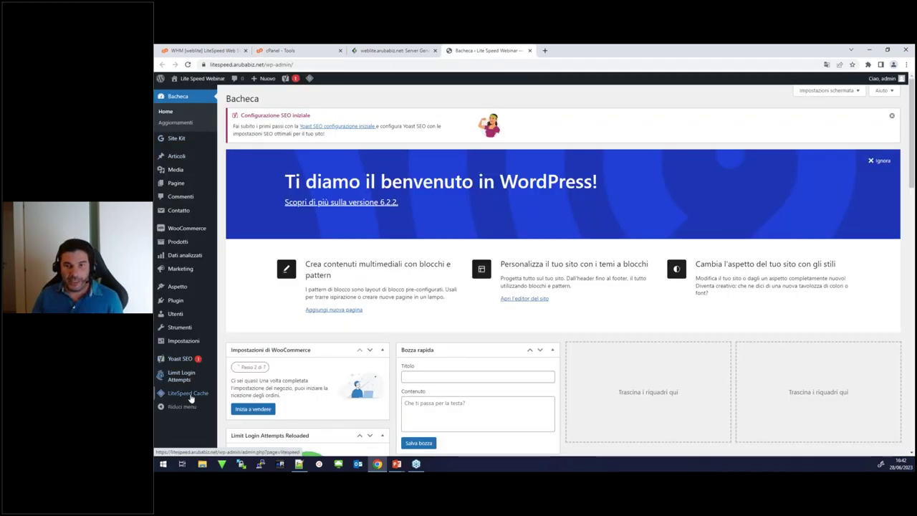
mouse_move(190, 398)
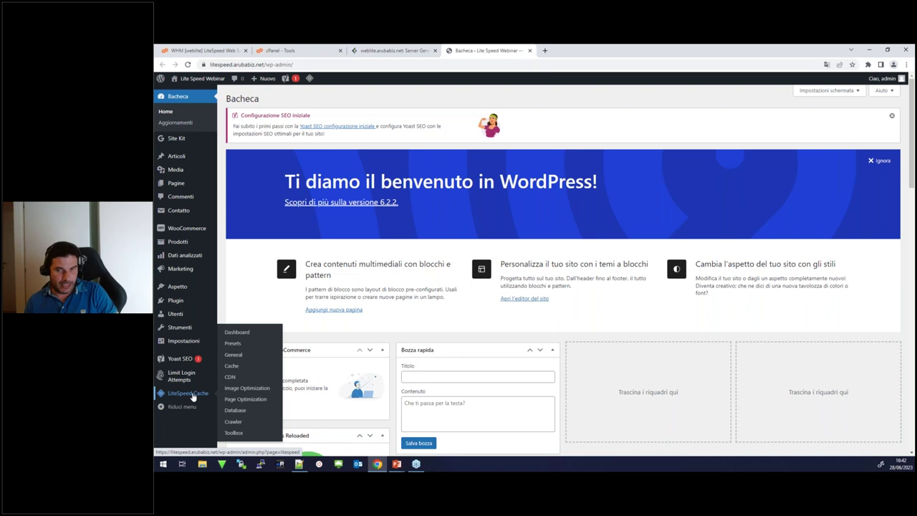
left_click(193, 396)
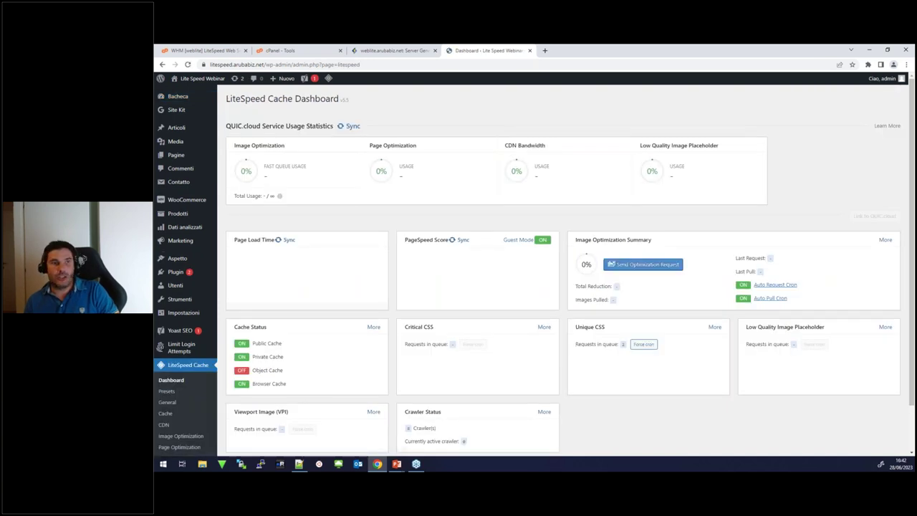
Look over the LiteSpeed Cache dashboard widgets, open the configuration presets and compare the standard presets and their history.
key("alt+Tab")
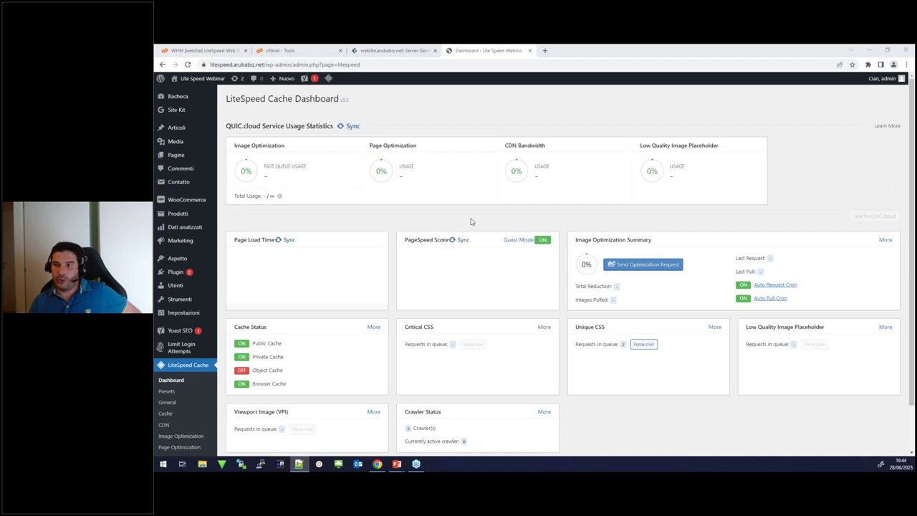
scroll(477, 200, "down", 1)
scroll(477, 200, "up", 1)
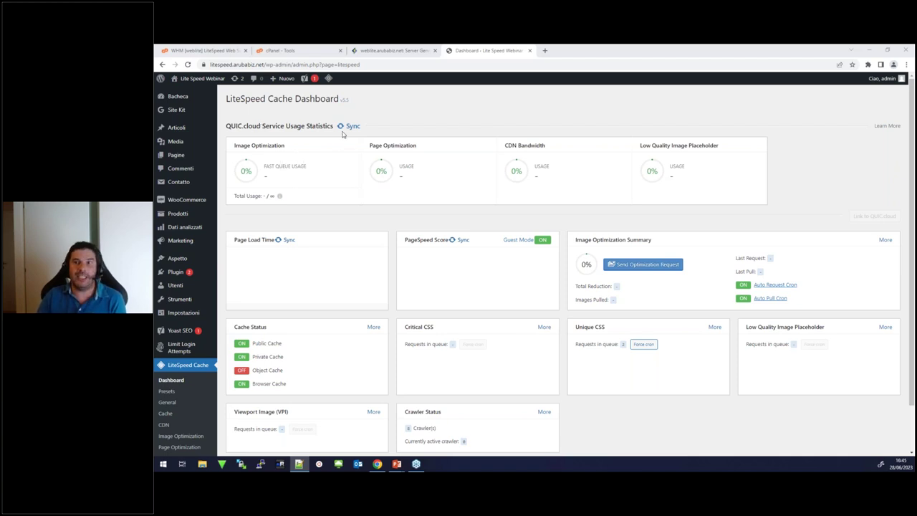
mouse_move(281, 162)
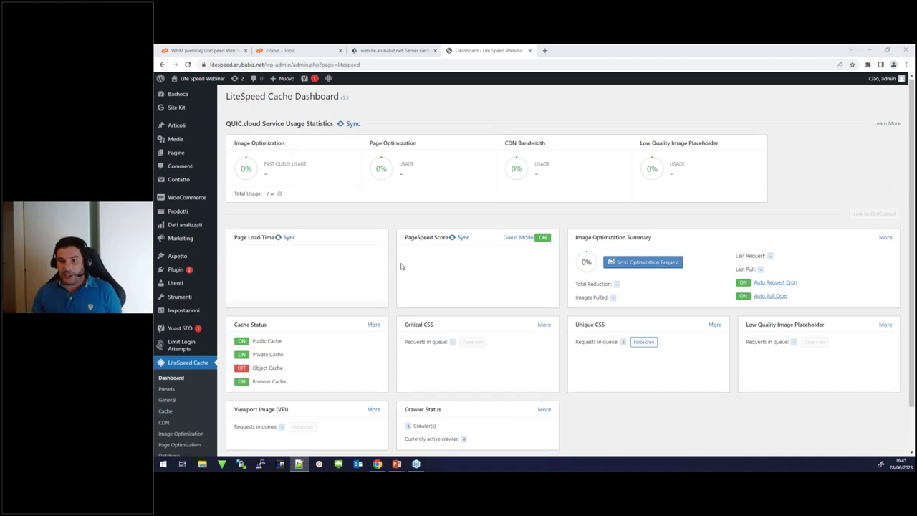
scroll(480, 215, "down", 1)
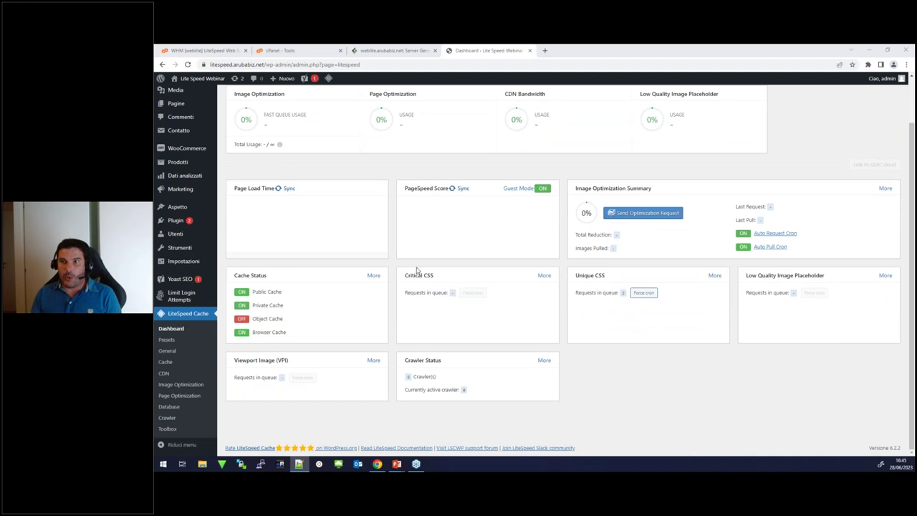
left_click(171, 341)
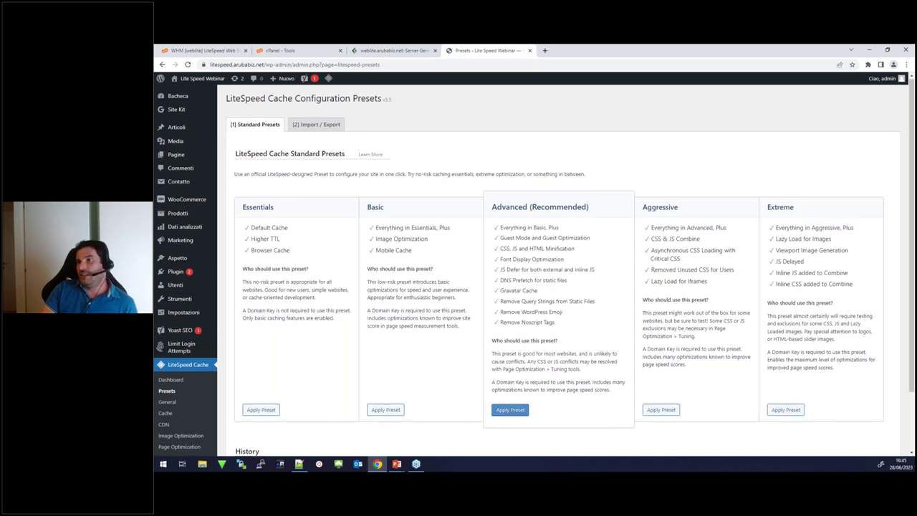
scroll(500, 303, "down", 1)
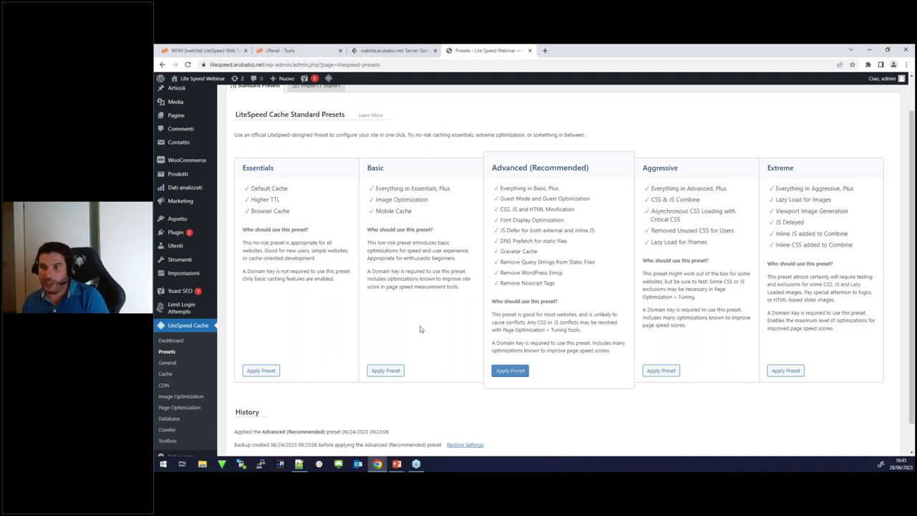
Open the LiteSpeed Cache General settings and review Domain Key, QUIC.cloud linking, Guest Mode, Guest Optimization, Server IP and Notifications.
left_click(172, 364)
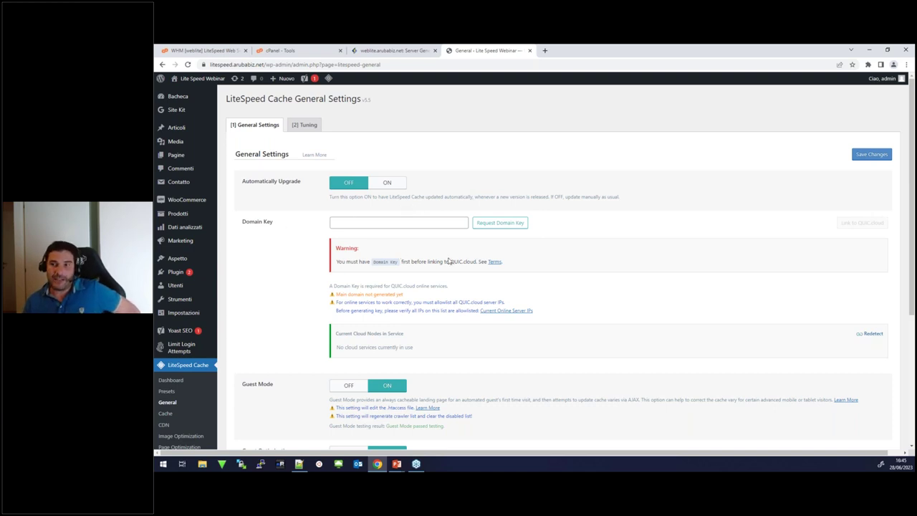
left_click_drag(450, 262, 476, 262)
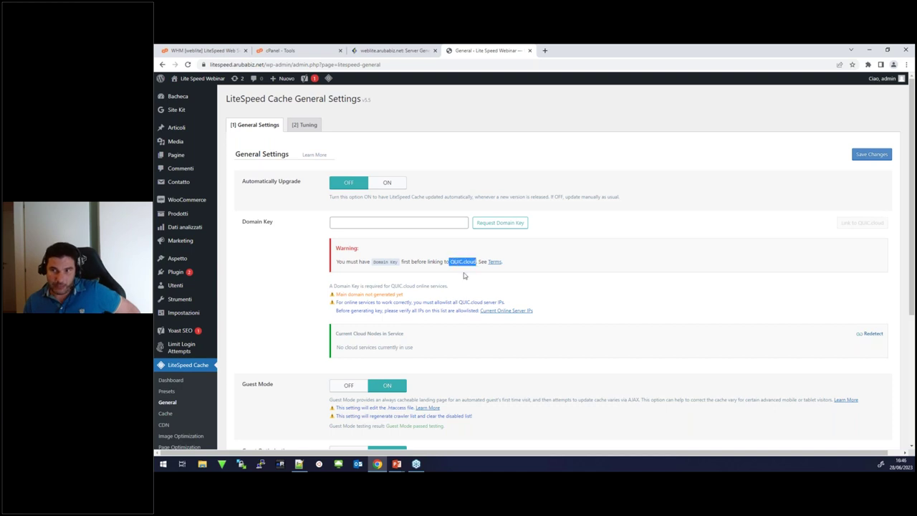
left_click(401, 266)
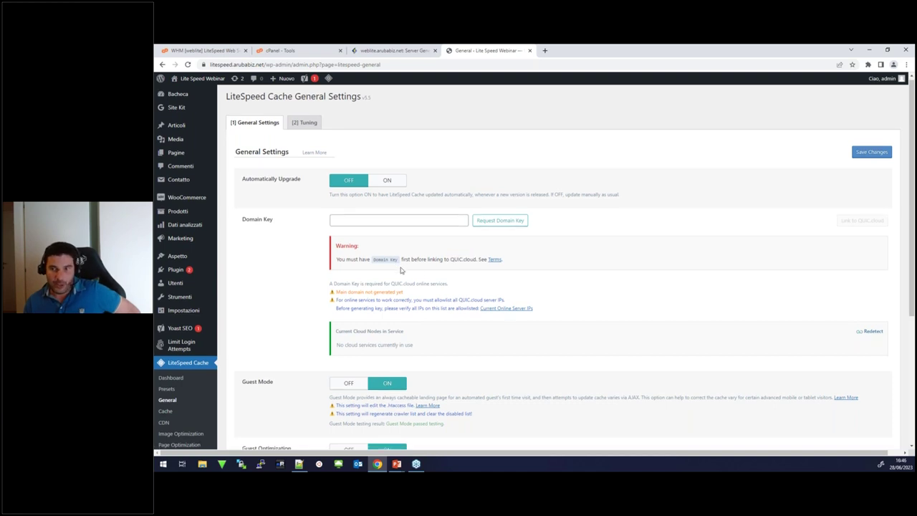
scroll(401, 270, "down", 2)
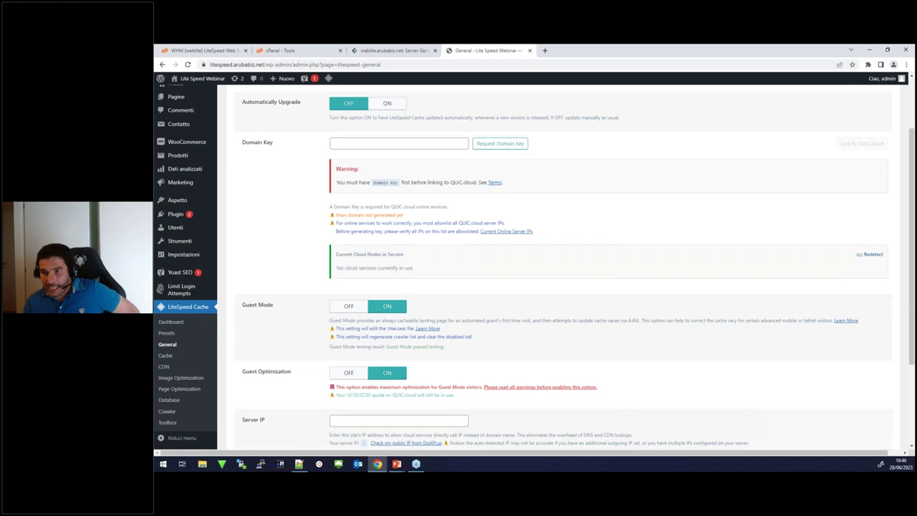
scroll(365, 277, "down", 1)
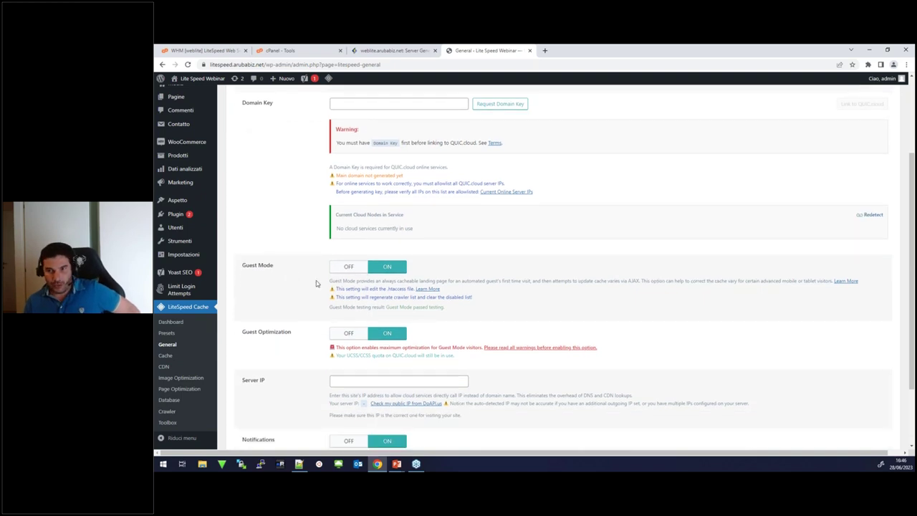
scroll(237, 331, "down", 1)
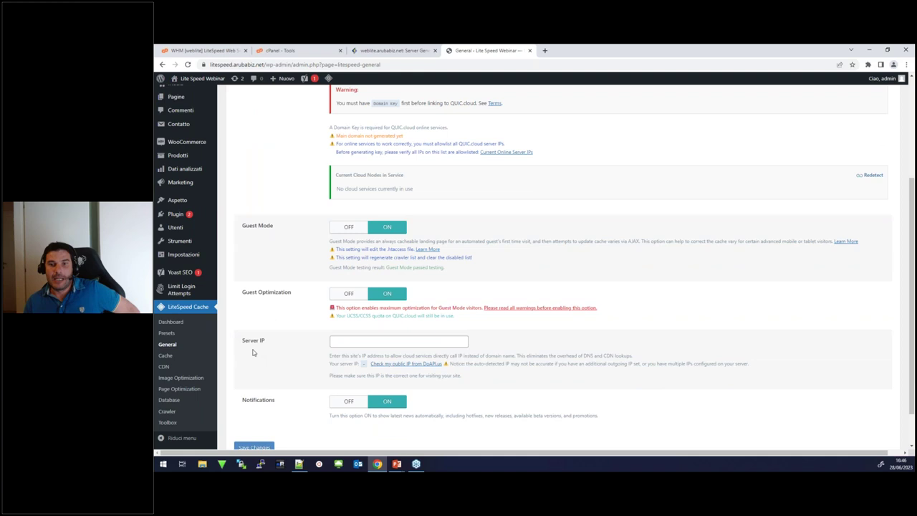
Open the Cache settings and examine the cache control options for logged-in users, commenters, REST API, login page, favicon and PHP resources.
left_click(175, 356)
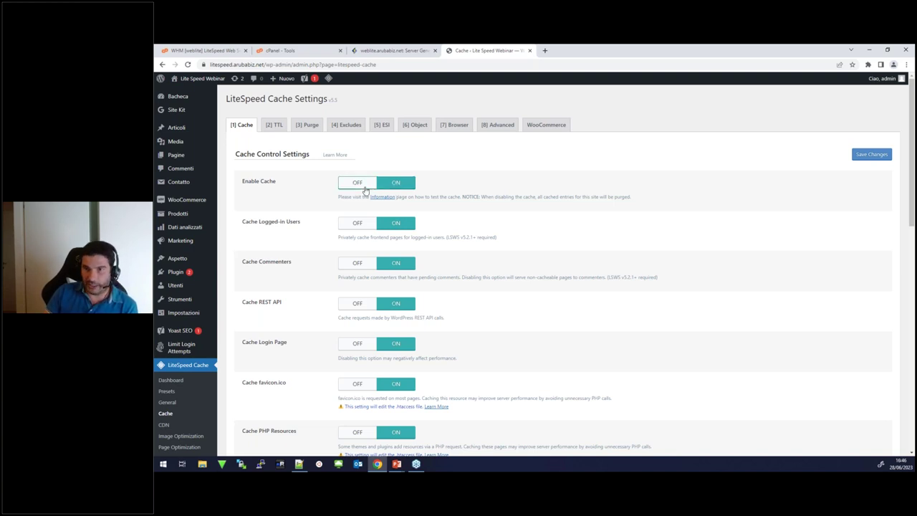
left_click_drag(243, 221, 301, 223)
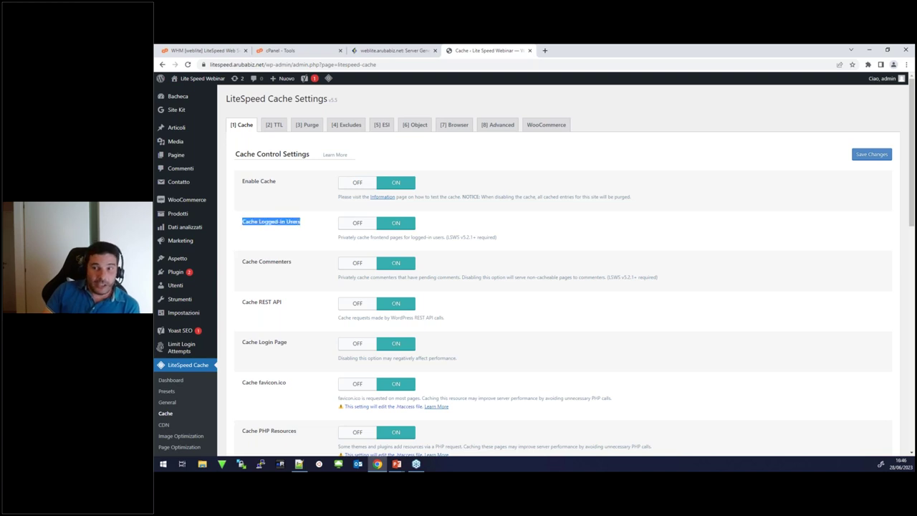
left_click(312, 230)
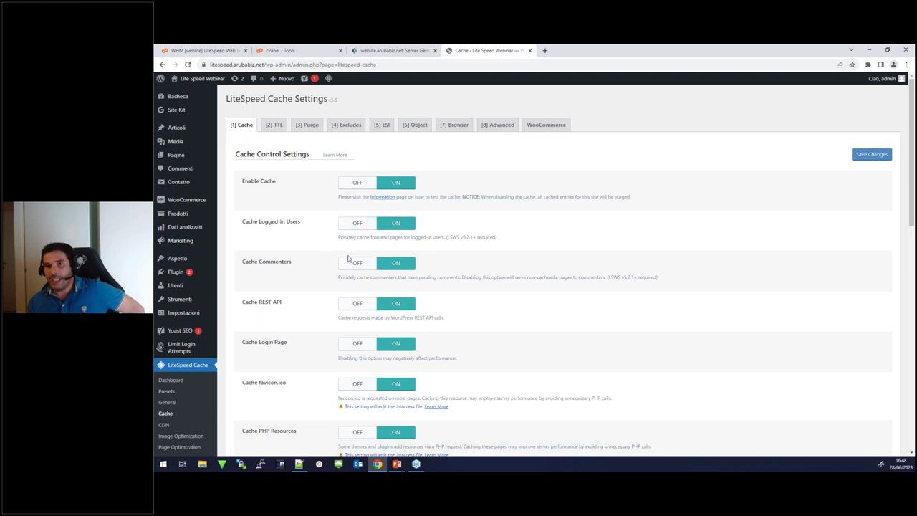
scroll(316, 262, "down", 1)
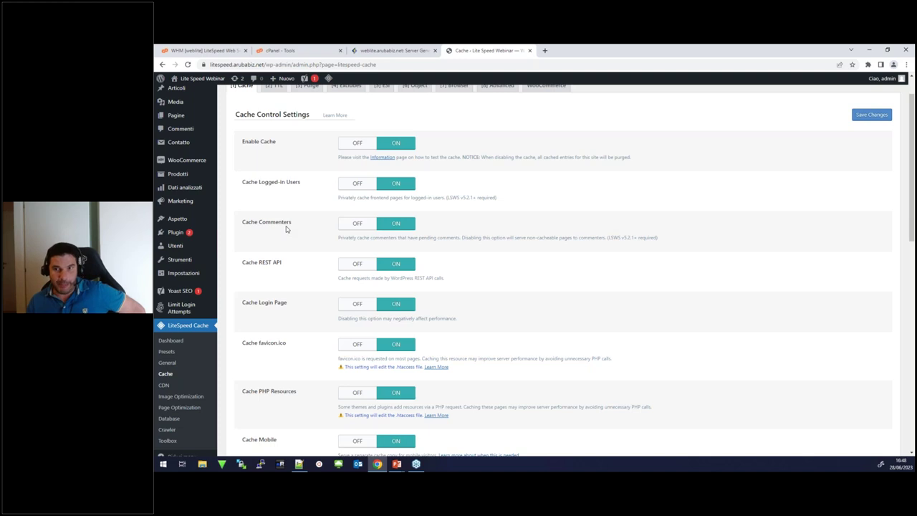
scroll(286, 229, "down", 1)
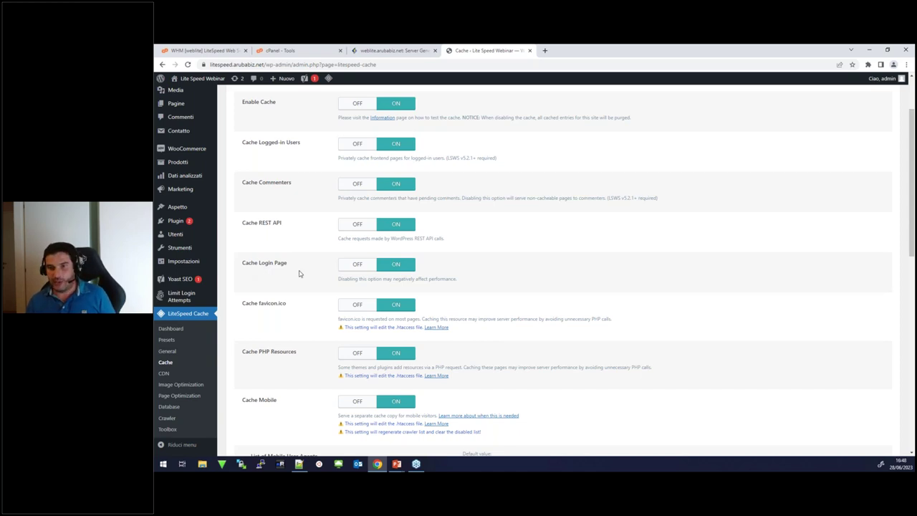
scroll(300, 273, "down", 1)
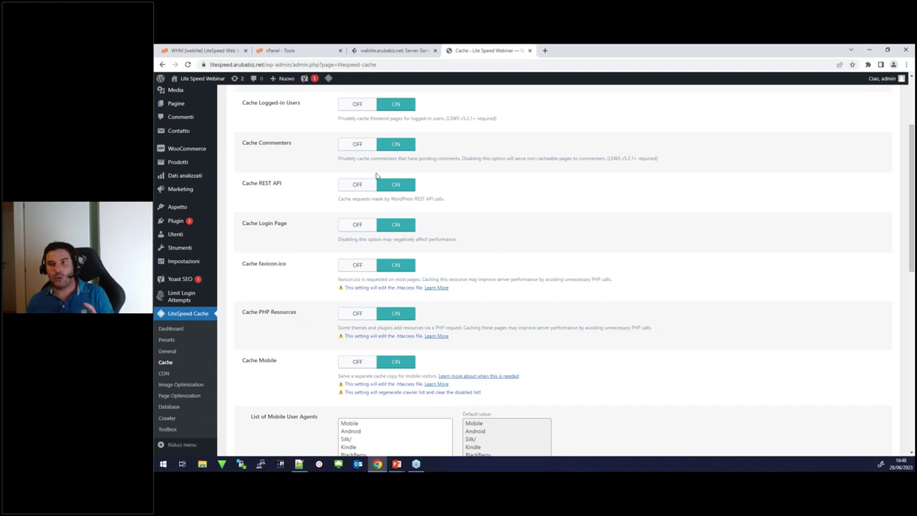
Open the documentation on .htaccess edits linked from Cache favicon.ico, skim the Toolbox purge sections and close the page.
left_click(437, 288)
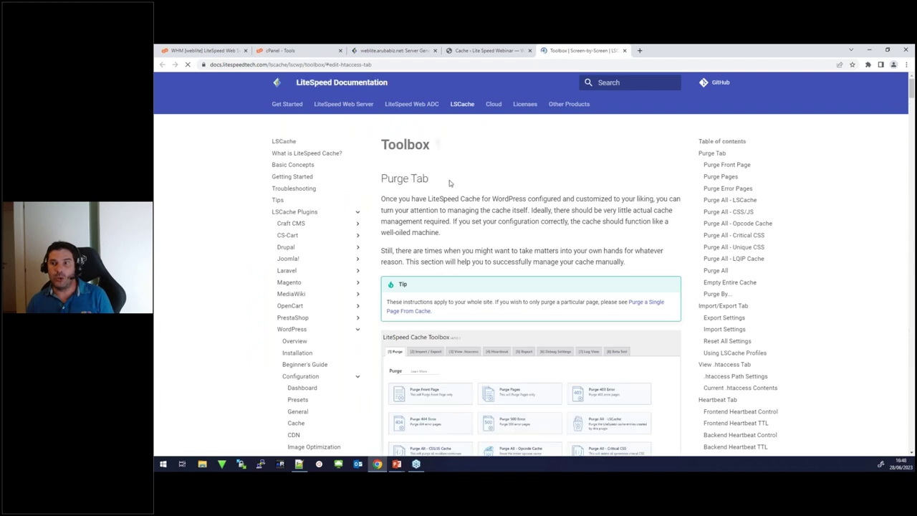
scroll(473, 221, "down", 3)
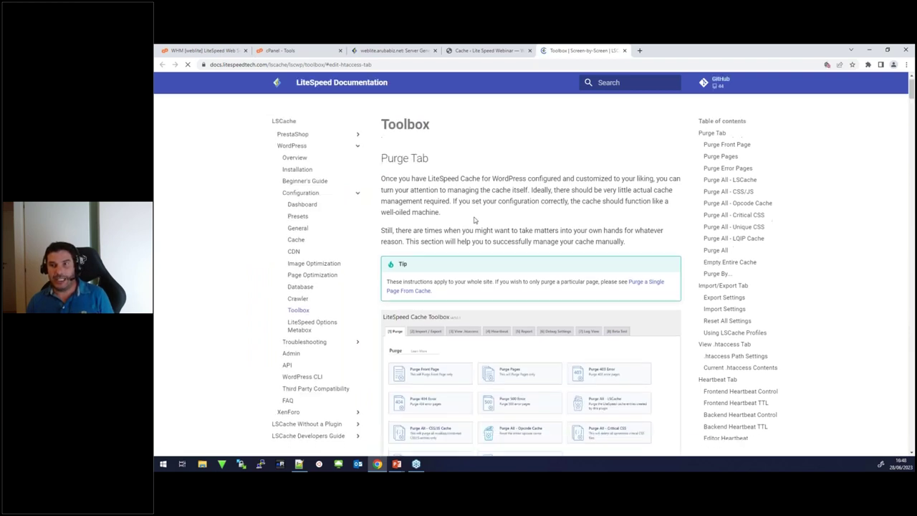
scroll(473, 229, "down", 10)
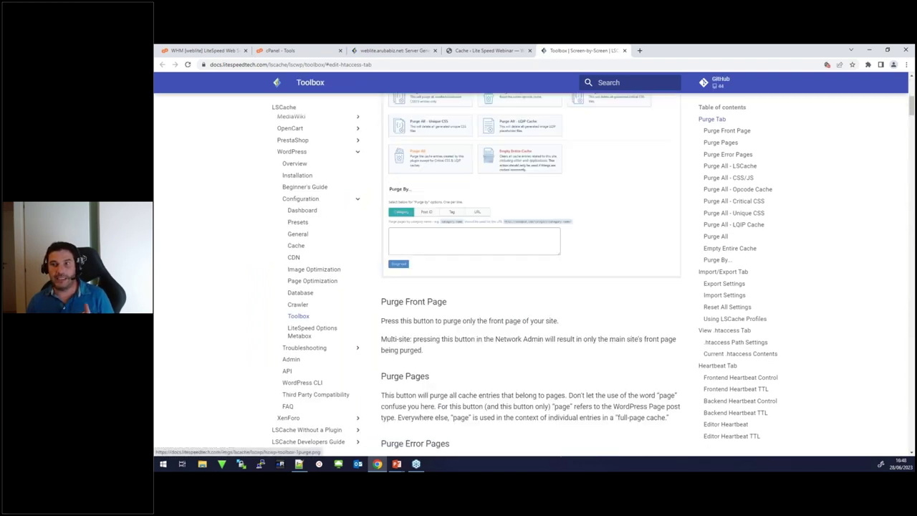
scroll(448, 280, "down", 2)
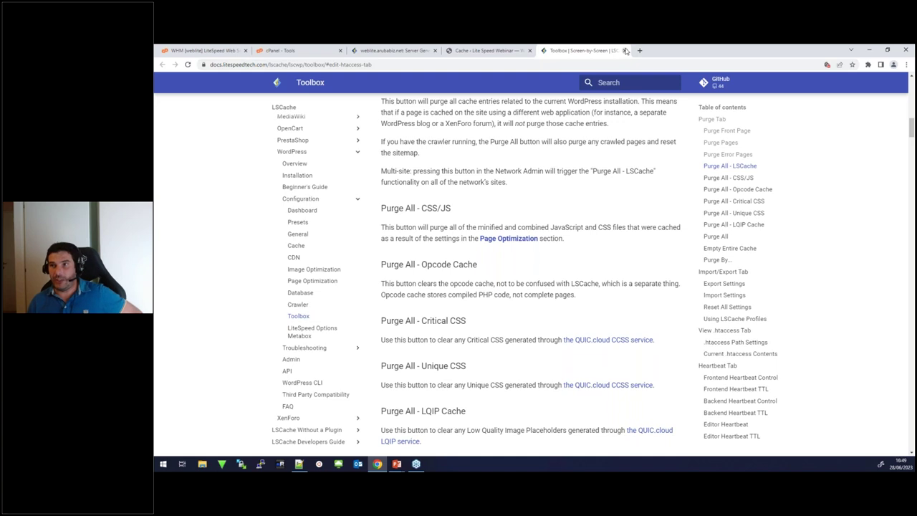
left_click(625, 51)
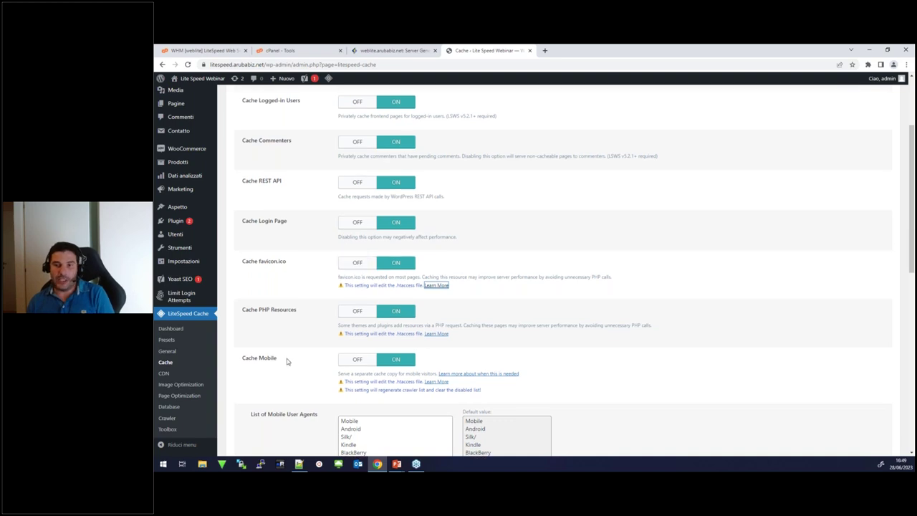
Review the Cache Mobile option, its list of mobile user agents and the Private Cached URIs setting.
scroll(290, 358, "down", 1)
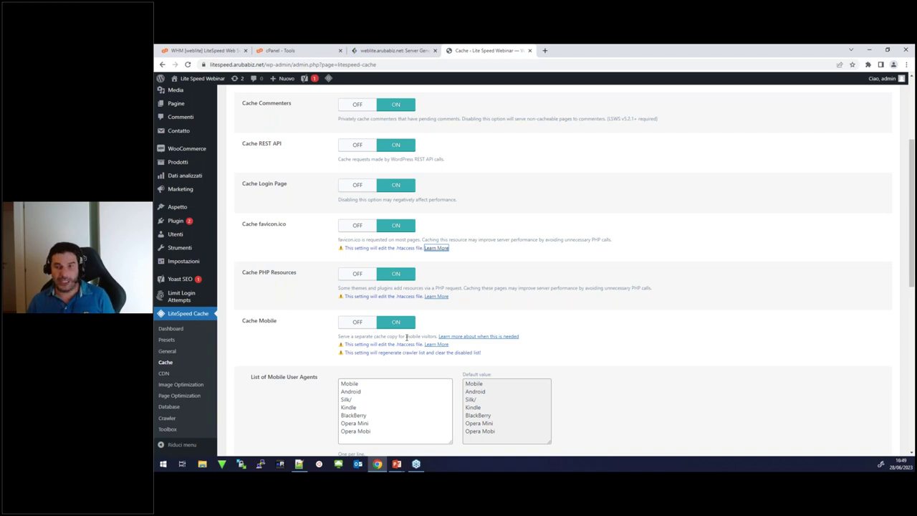
scroll(408, 336, "down", 2)
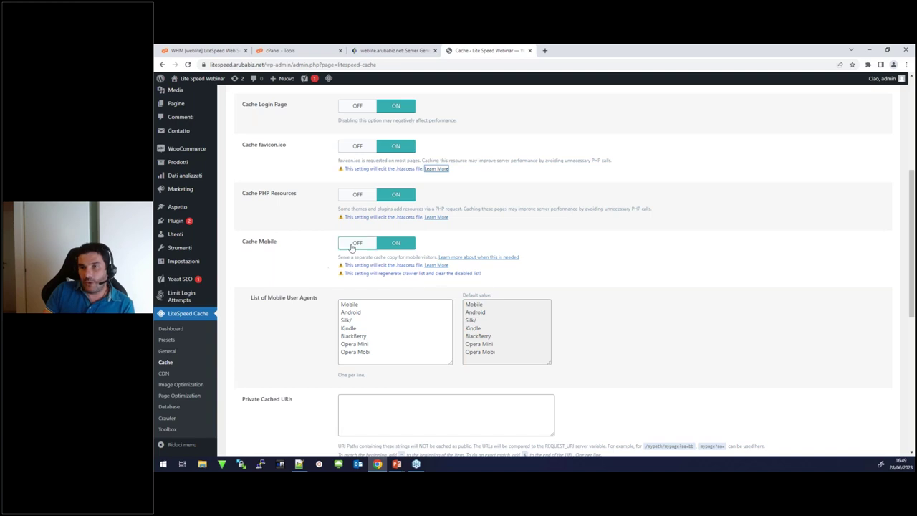
scroll(301, 242, "down", 4)
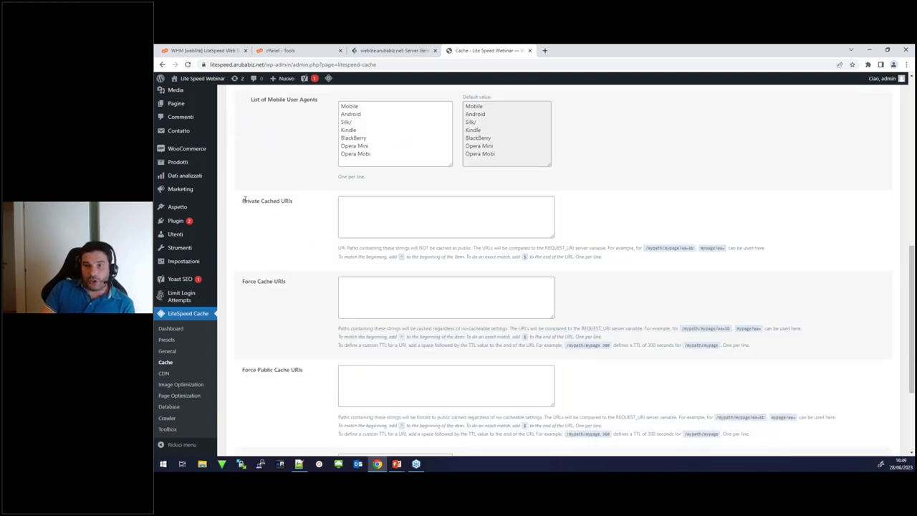
left_click_drag(242, 200, 291, 208)
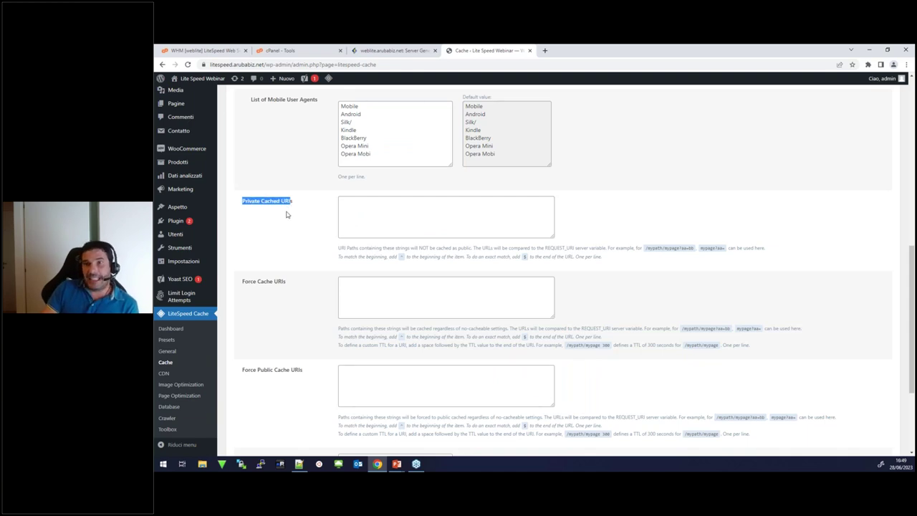
left_click(287, 214)
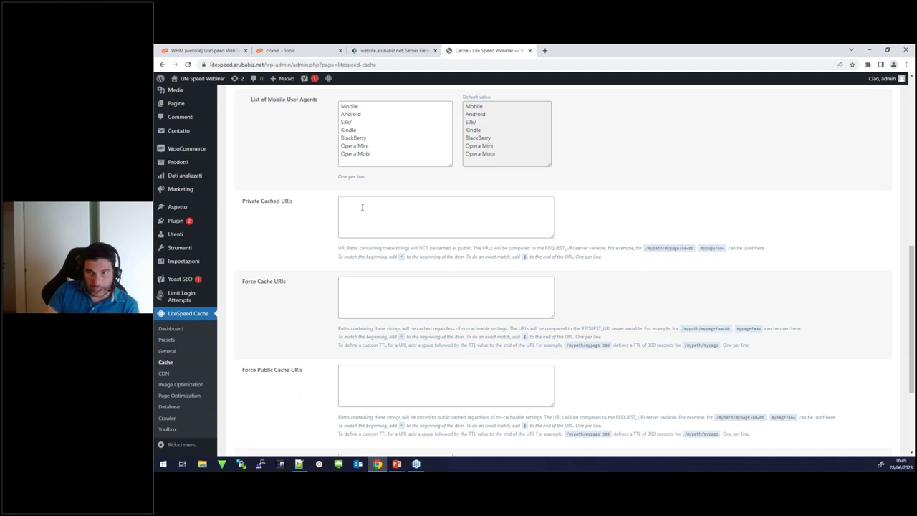
Examine the Force Cache URIs, Force Public Cache URIs and Drop Query String settings, including the note on no-cacheable settings.
scroll(288, 279, "down", 1)
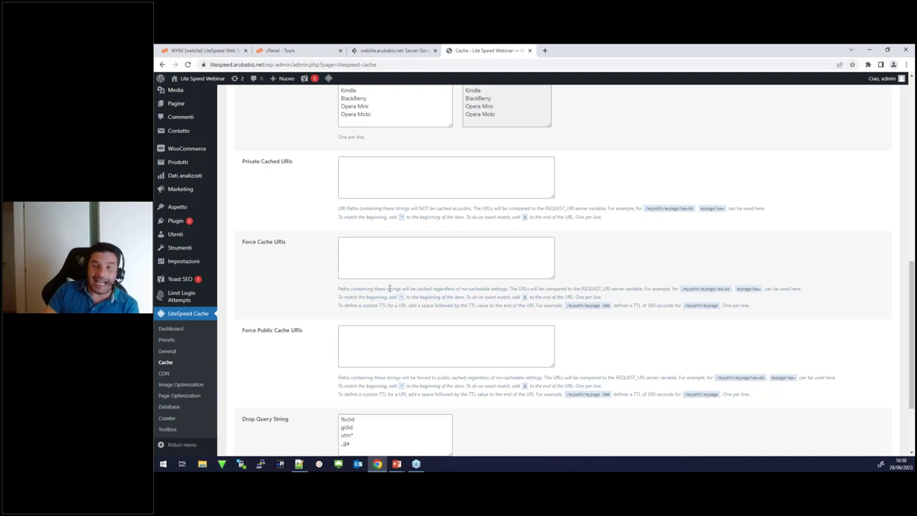
left_click_drag(462, 287, 508, 289)
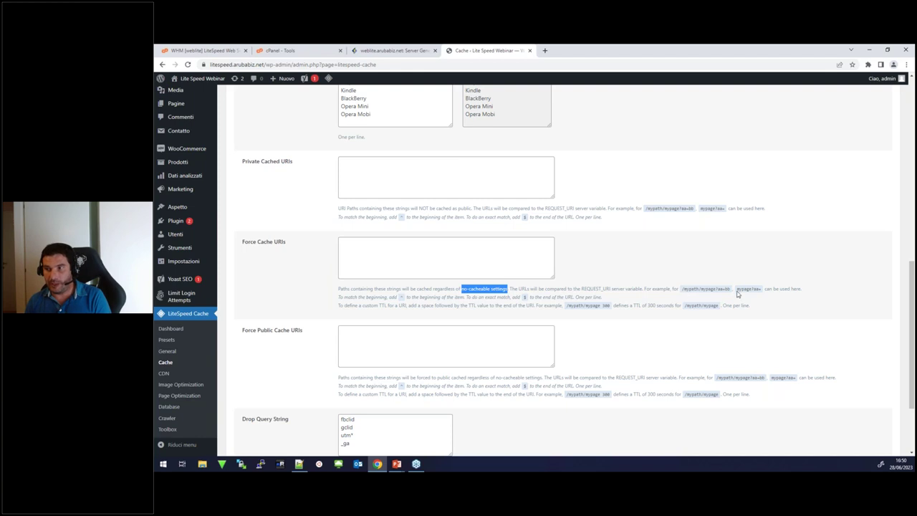
left_click(444, 248)
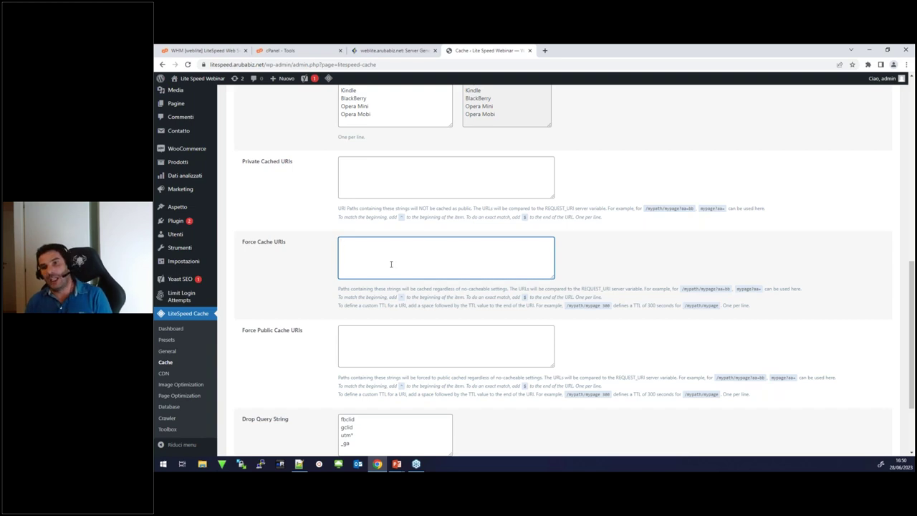
scroll(391, 263, "down", 1)
left_click(357, 257)
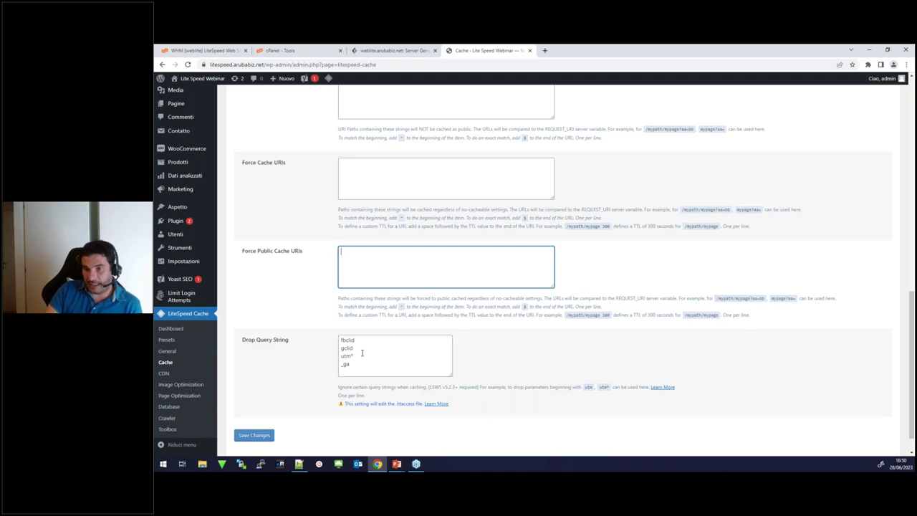
Switch from the cache settings to cPanel and open the account's primary domain, litespeed.arubabiz.net, to view the public site.
scroll(362, 353, "up", 1)
scroll(346, 96, "up", 12)
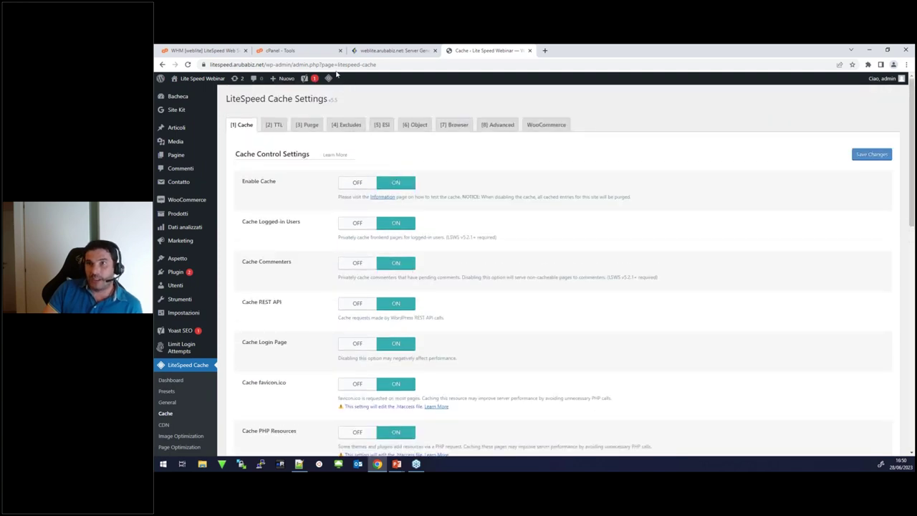
left_click(305, 51)
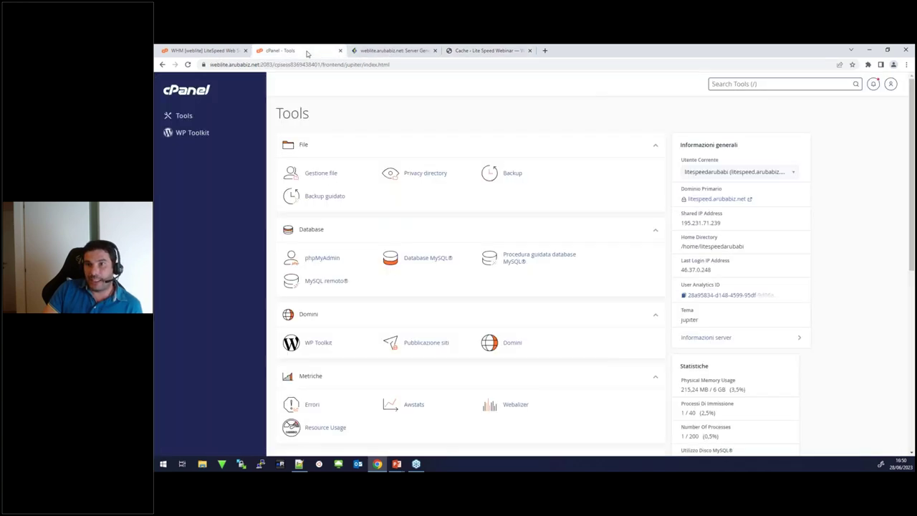
left_click(749, 200)
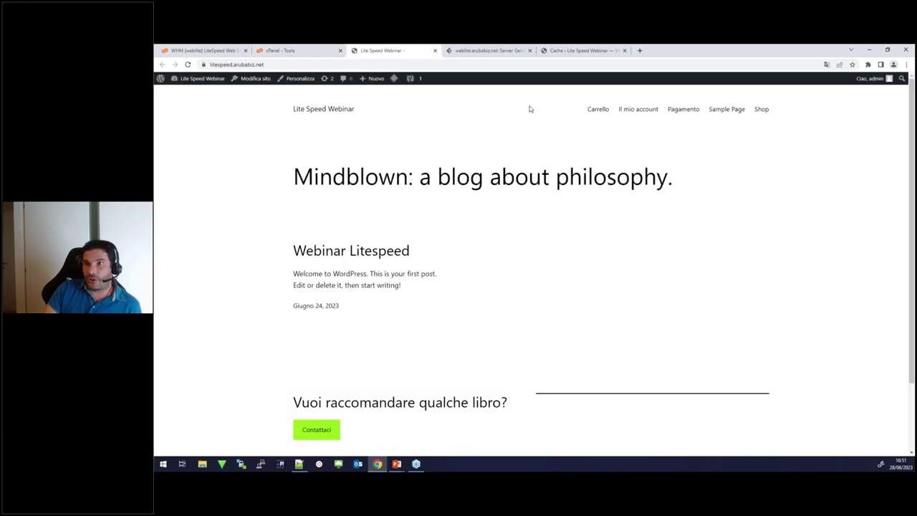
Open the Shop page, bring up the developer tools' Network view and reload the page to record its requests.
left_click(765, 111)
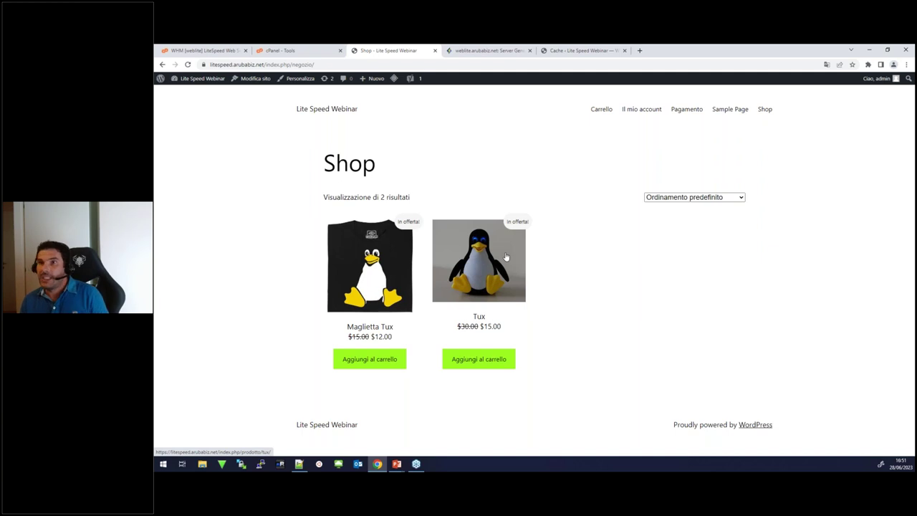
key("F12")
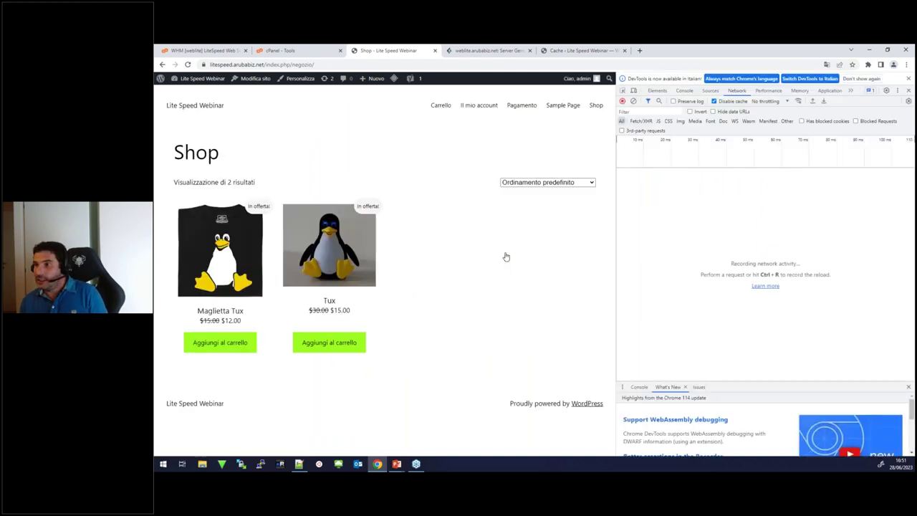
key("ctrl+r")
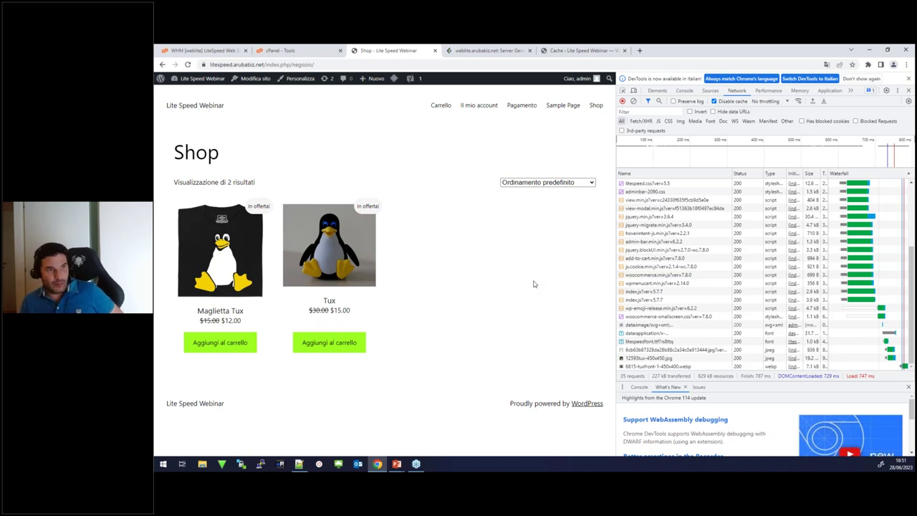
scroll(683, 245, "up", 1)
scroll(683, 245, "up", 3)
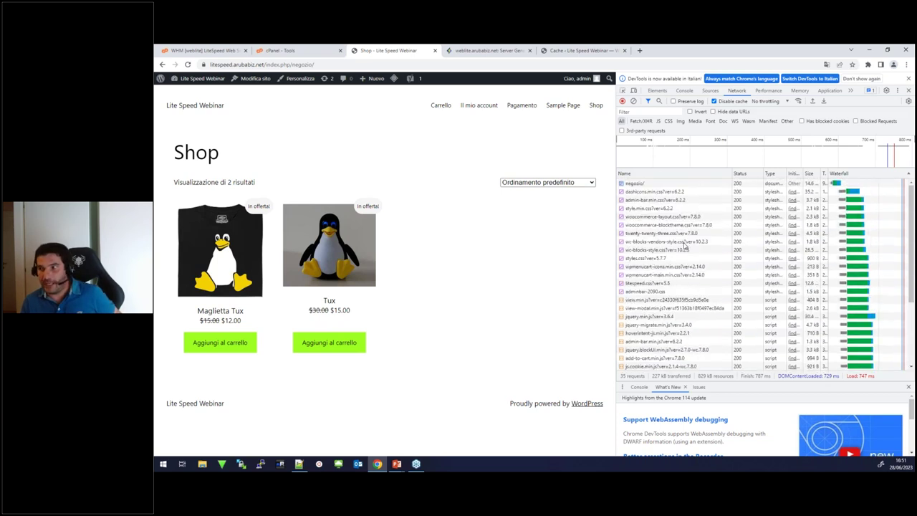
Open the negozio/ request and examine its headers, including the X-Litespeed-Cache response header.
left_click(637, 183)
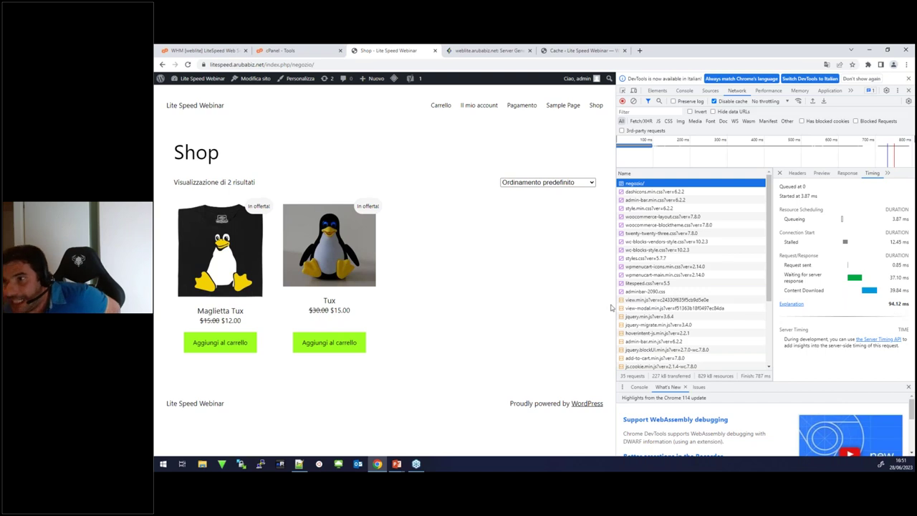
left_click(796, 172)
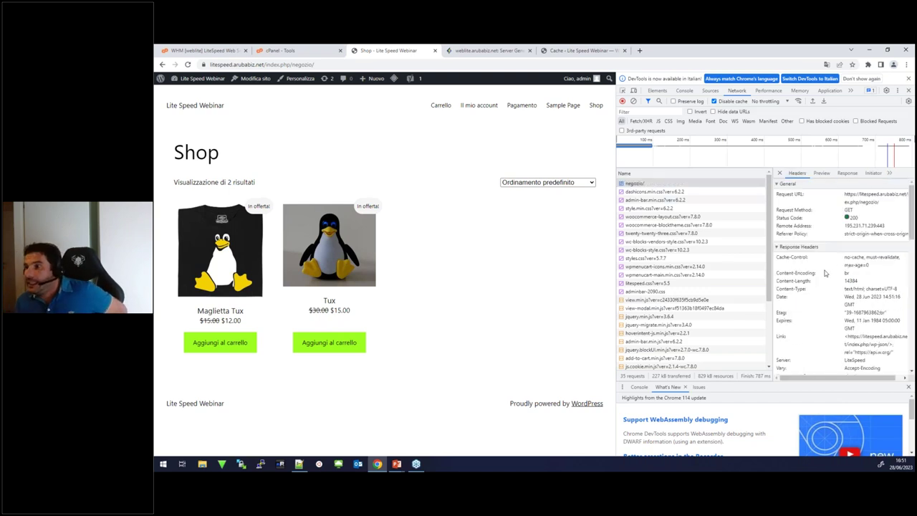
scroll(829, 268, "down", 3)
scroll(824, 267, "up", 1)
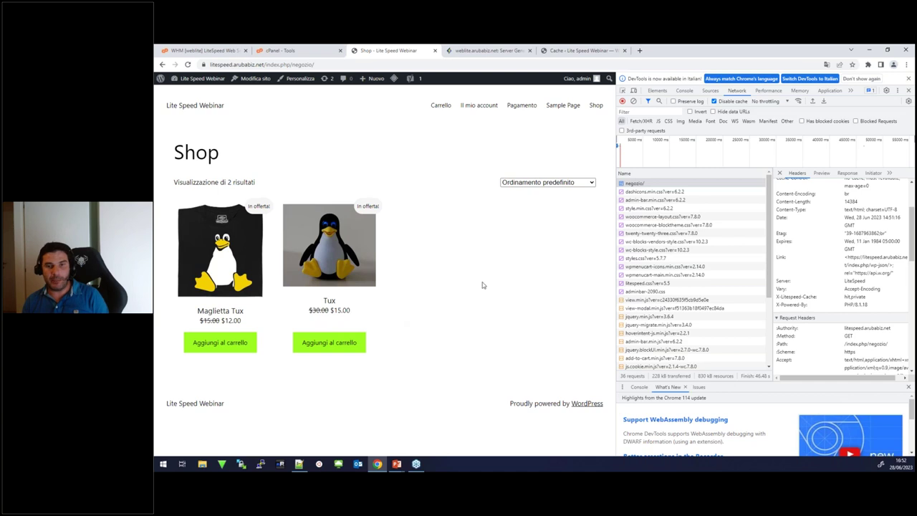
In the LiteSpeed Cache settings, turn off Cache Logged-in Users and save the changes.
left_click(565, 51)
left_click(358, 226)
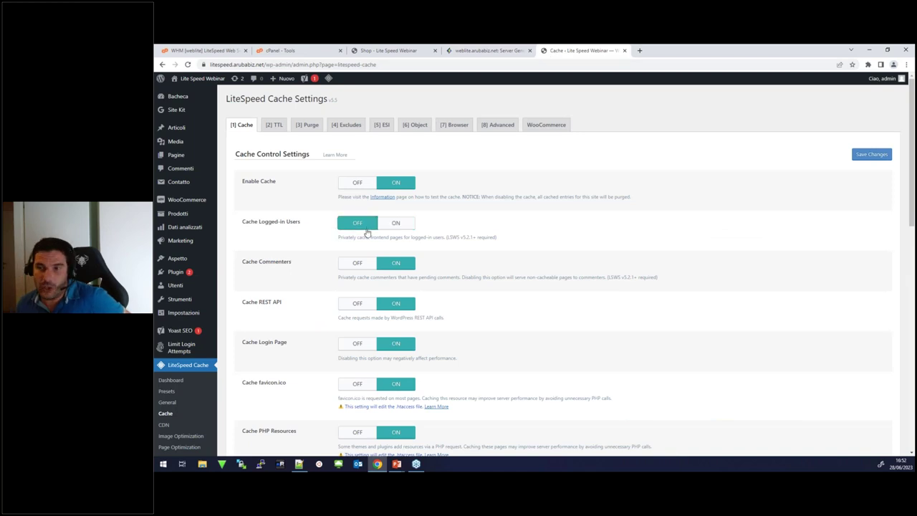
left_click(871, 157)
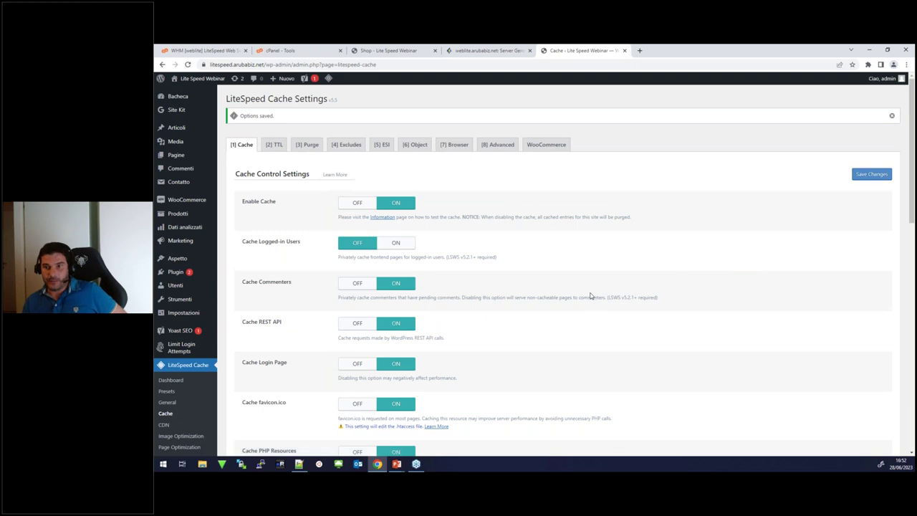
Return to the Shop page, reload it several times and check the cache headers of the negozio/ request after the reloads.
left_click(368, 52)
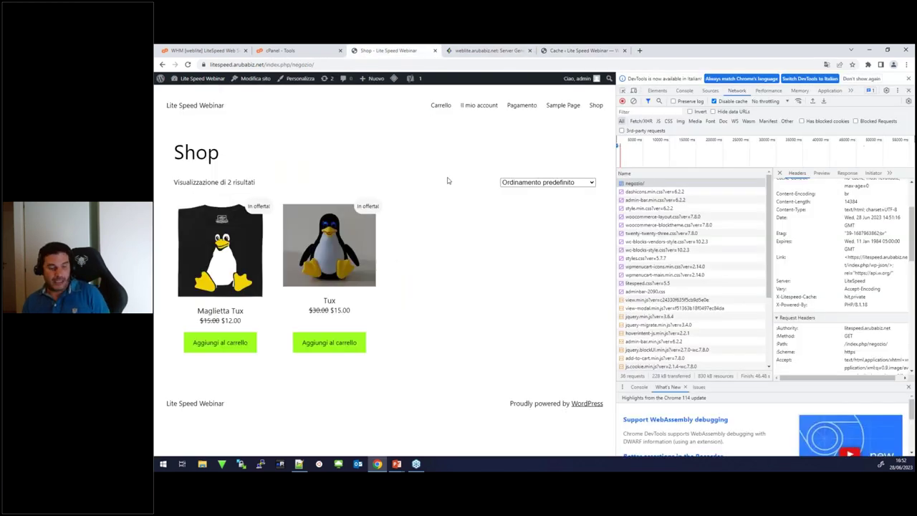
key("F5")
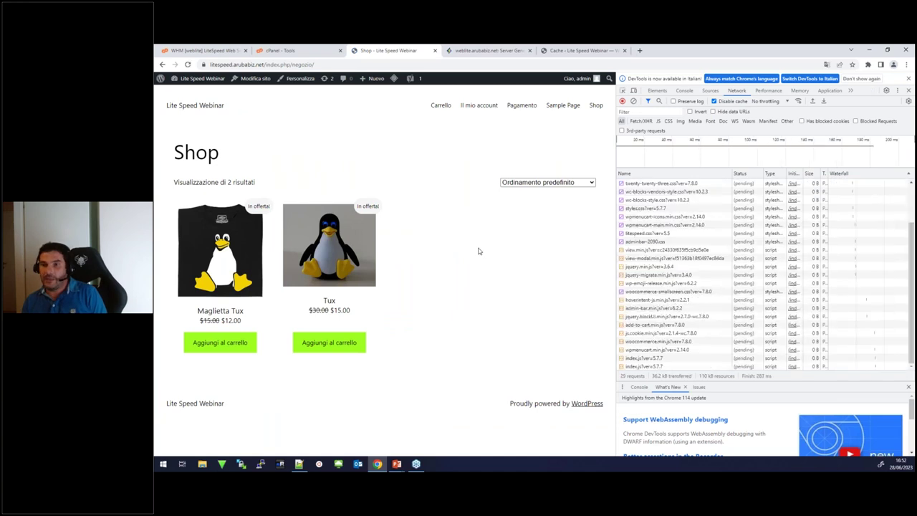
key("F5")
key("F5")
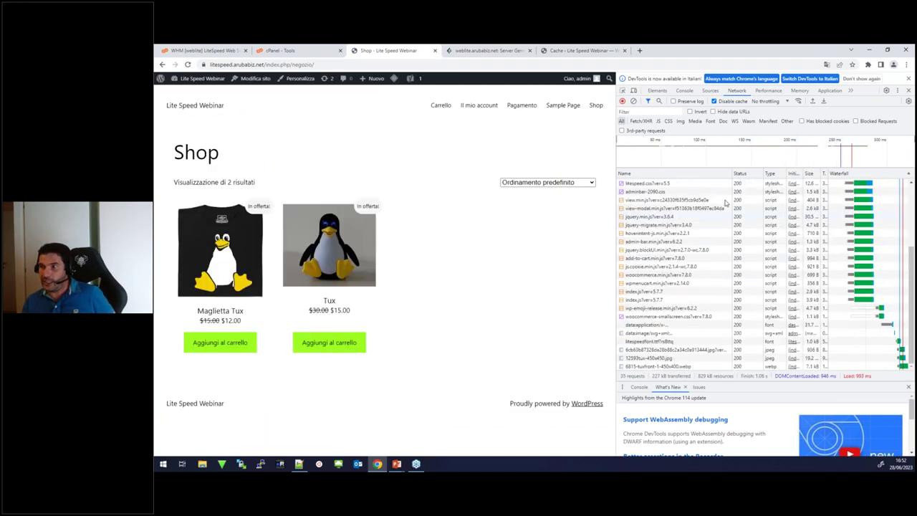
scroll(911, 245, "up", 2)
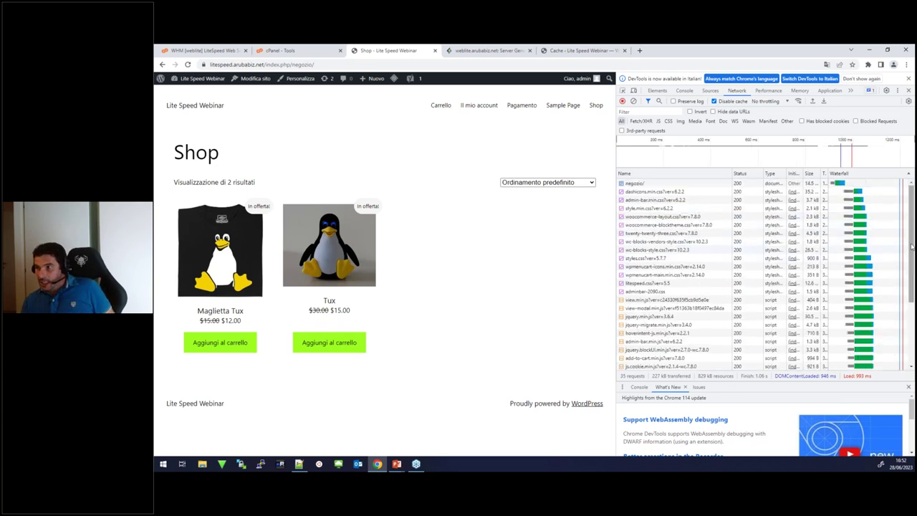
left_click(673, 174)
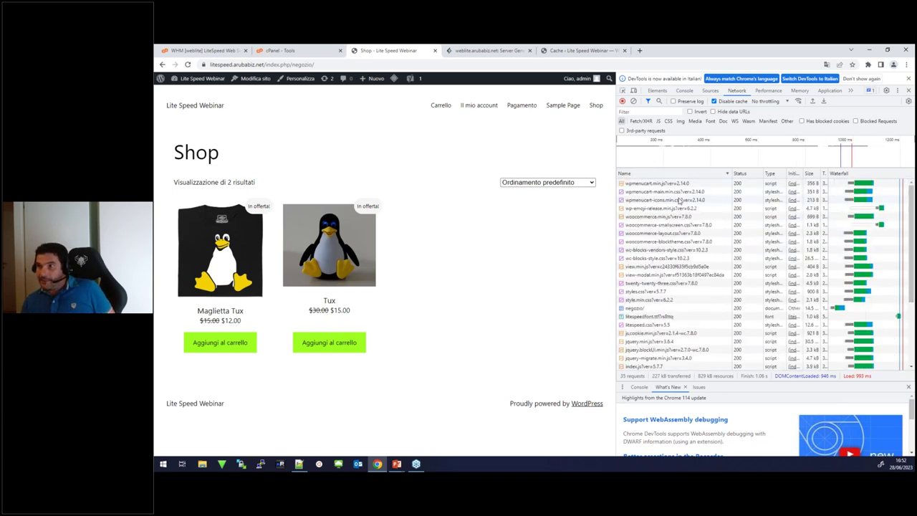
left_click(840, 176)
left_click(645, 186)
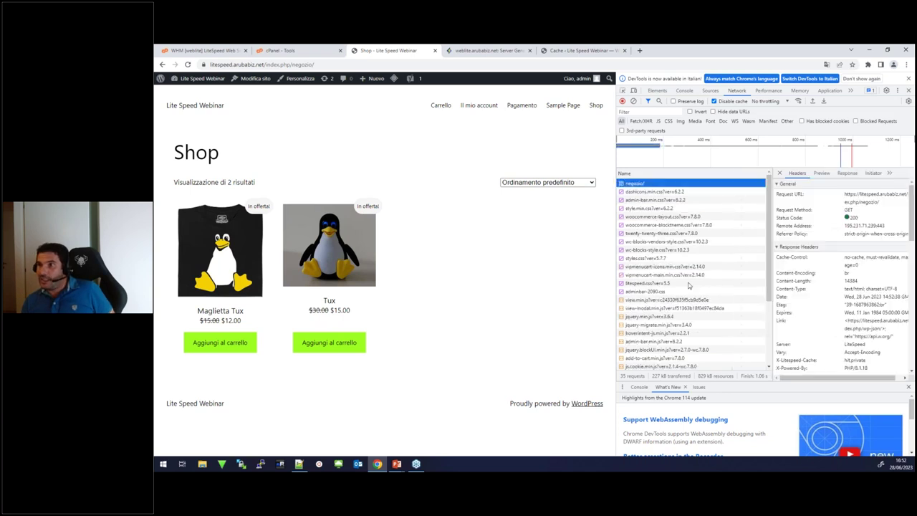
scroll(819, 296, "down", 1)
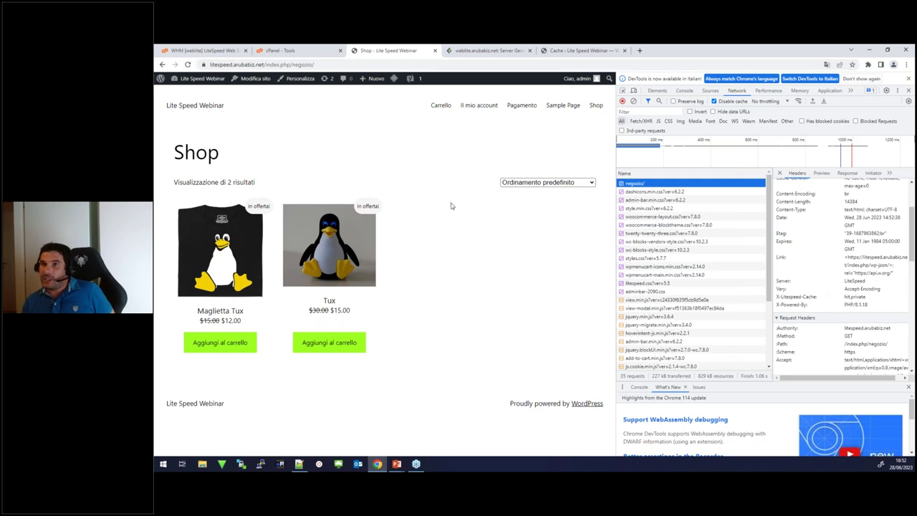
key("F5")
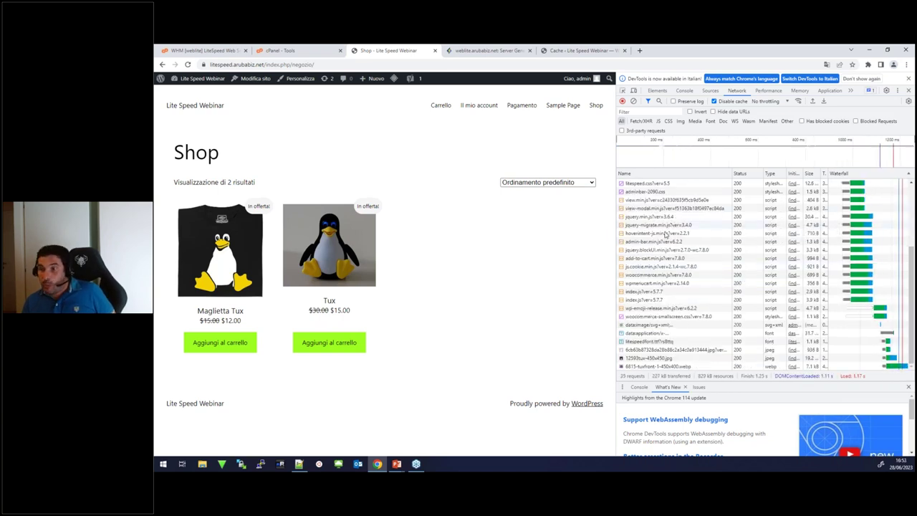
scroll(667, 231, "up", 3)
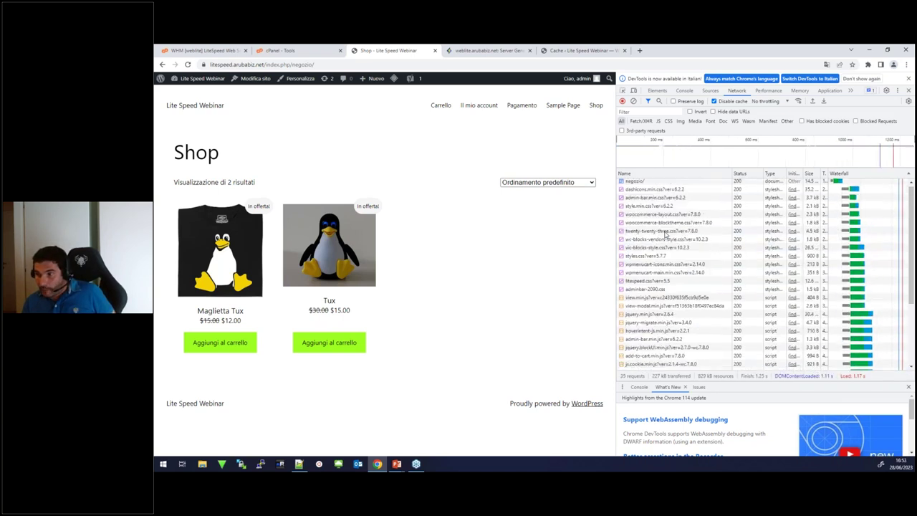
left_click(651, 184)
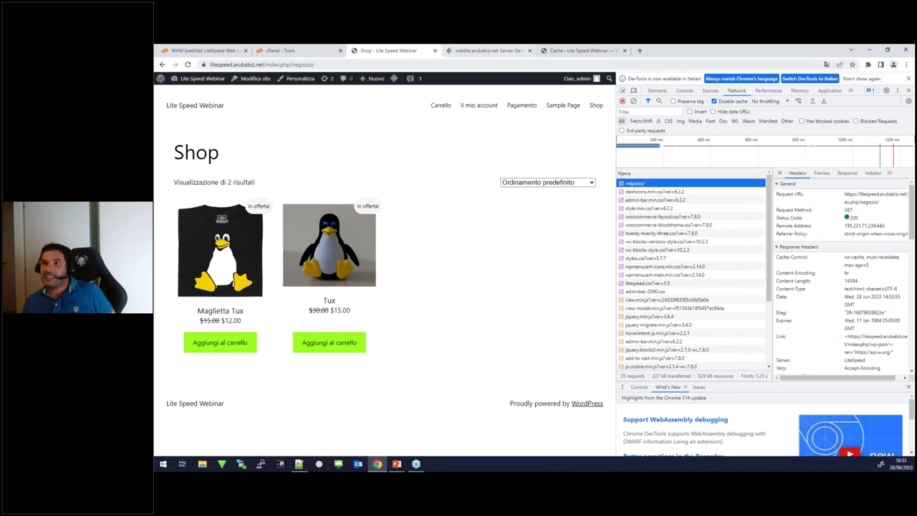
Look at the ESI options in the LiteSpeed Cache settings and return to the Cache Control Settings.
left_click(571, 51)
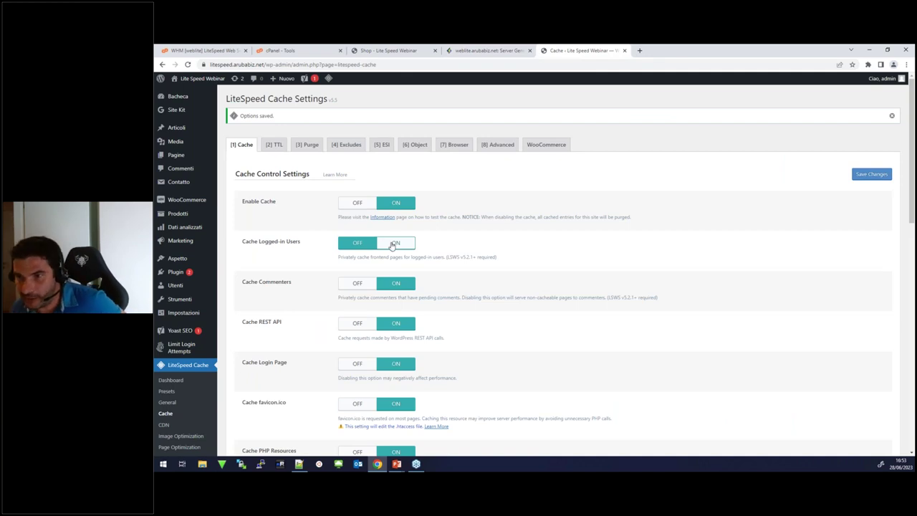
left_click(385, 145)
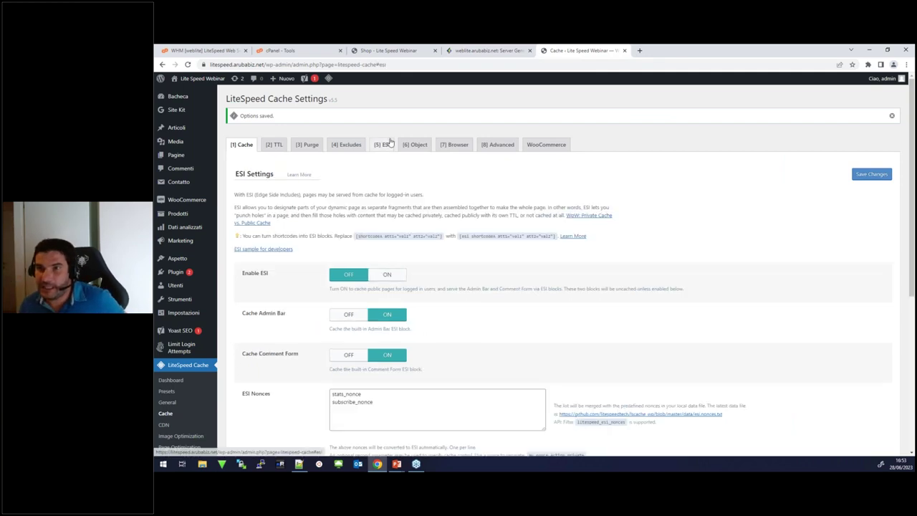
left_click(242, 145)
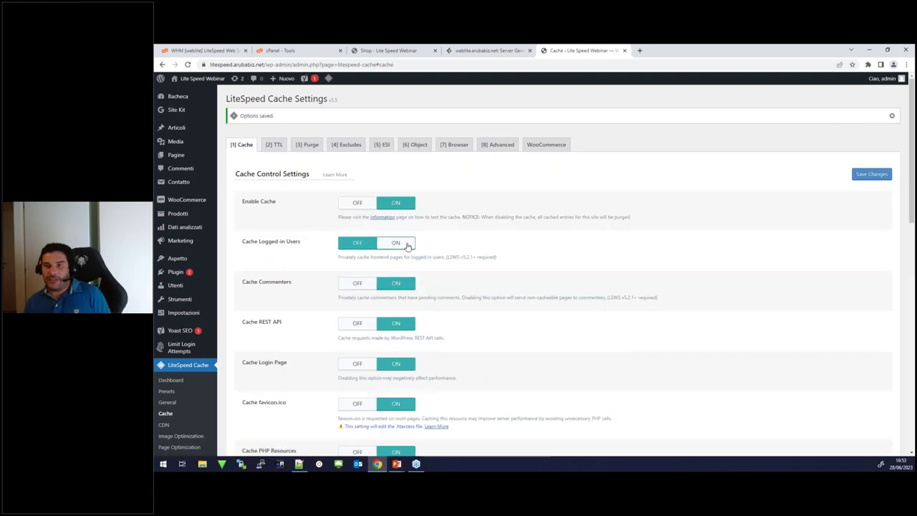
Turn on Cache Logged-in Users, turn off Enable Cache and save the changes.
left_click(405, 243)
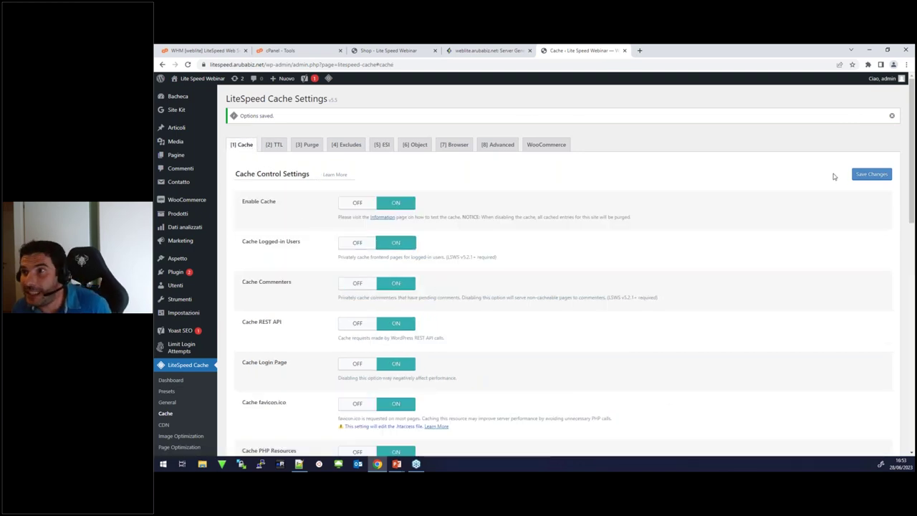
left_click(357, 203)
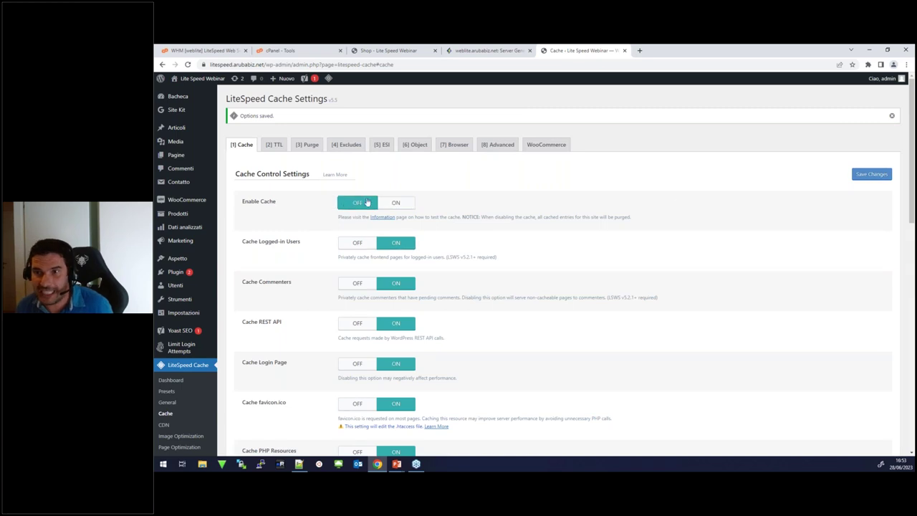
left_click(879, 175)
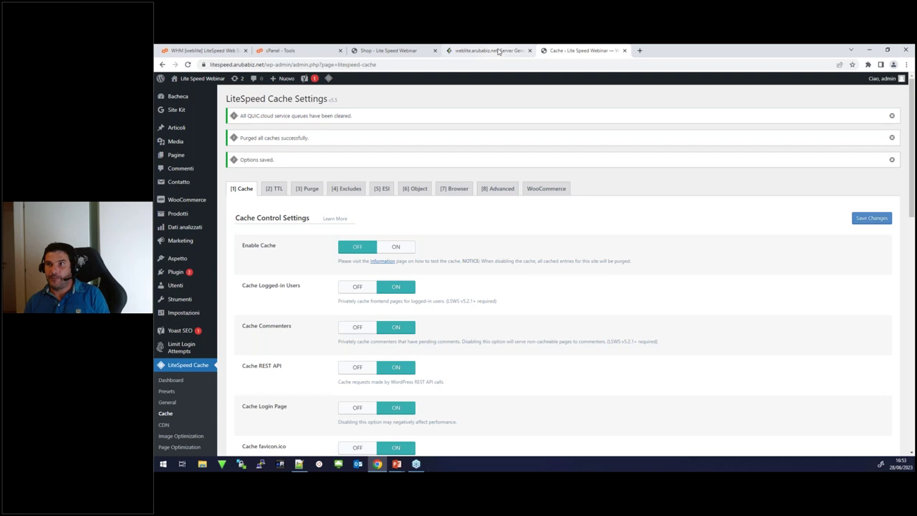
Reload the Shop page several times with the cache disabled and inspect the headers and timing of the negozio/ request.
left_click(429, 51)
key("F5")
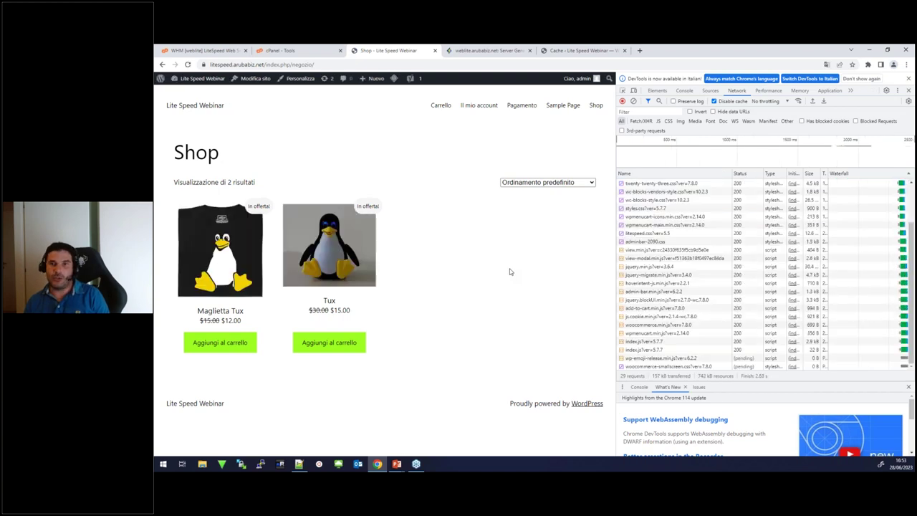
key("F5")
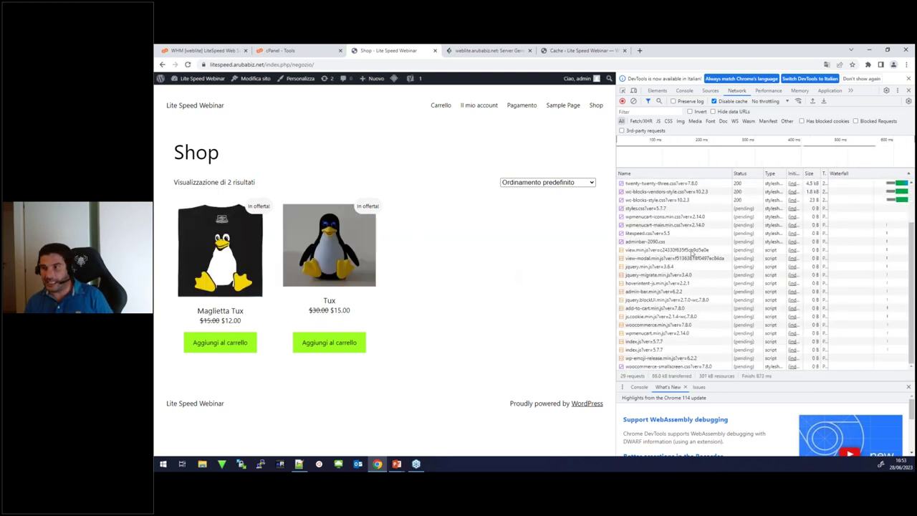
key("F5")
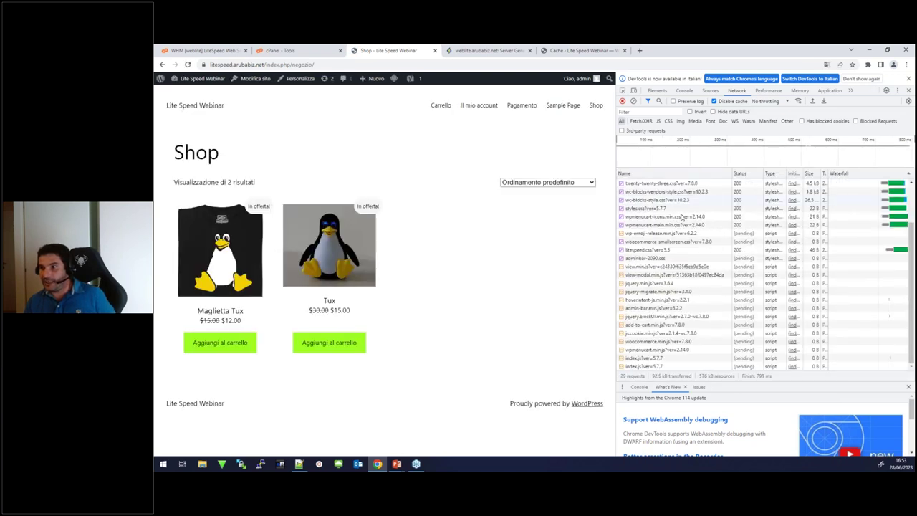
scroll(677, 214, "up", 5)
left_click(668, 185)
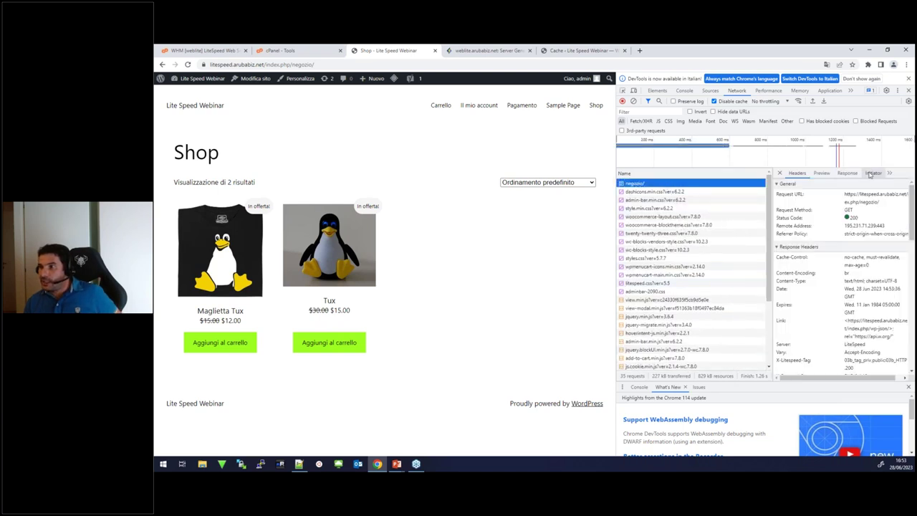
left_click(871, 173)
left_click(889, 174)
left_click(888, 186)
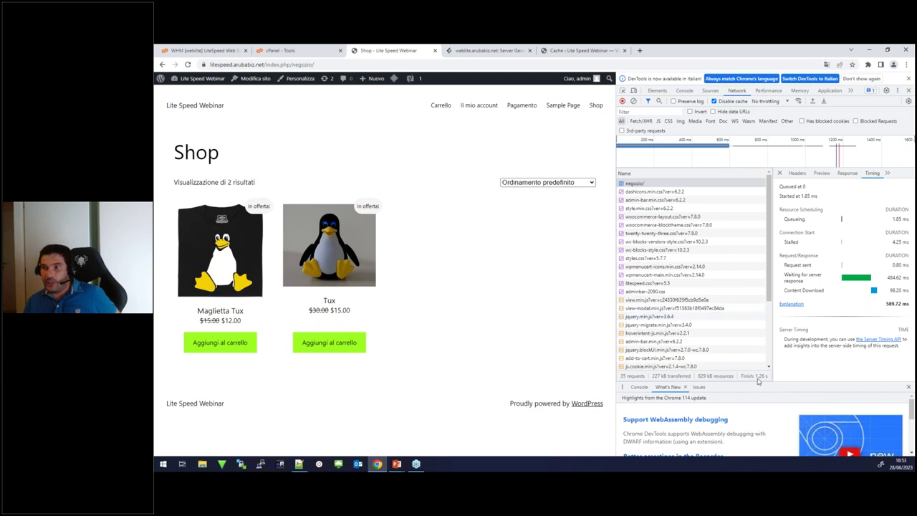
Turn Enable Cache back on in the LiteSpeed Cache settings and save the changes.
left_click(572, 56)
left_click(395, 246)
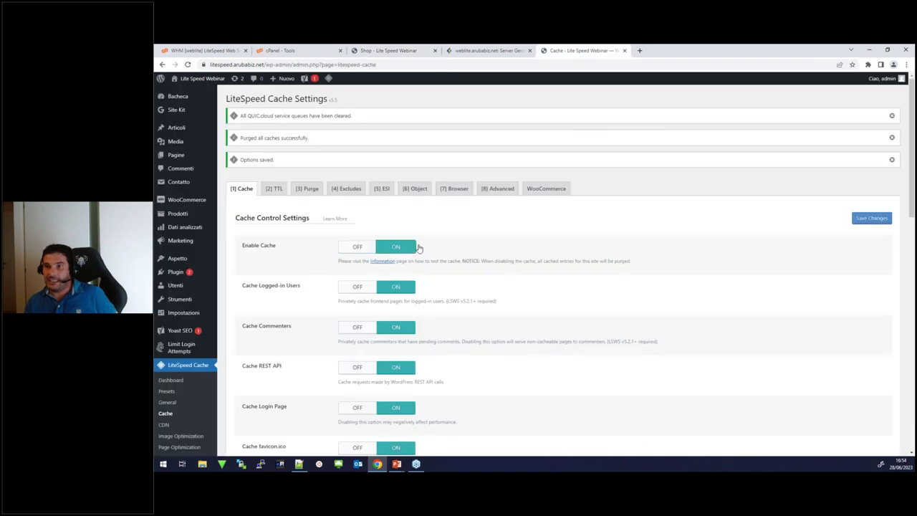
left_click(870, 218)
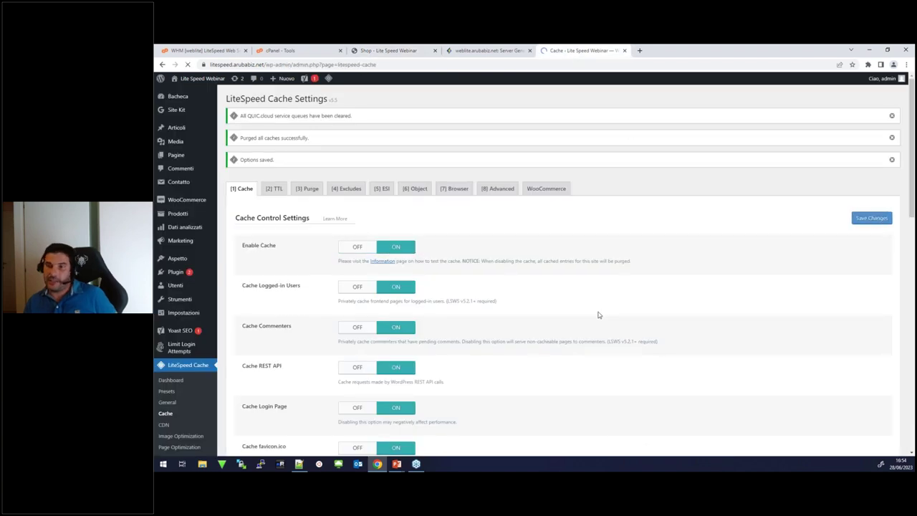
Reload the Shop page several times with the cache enabled and inspect the timing of the negozio/ request.
left_click(390, 50)
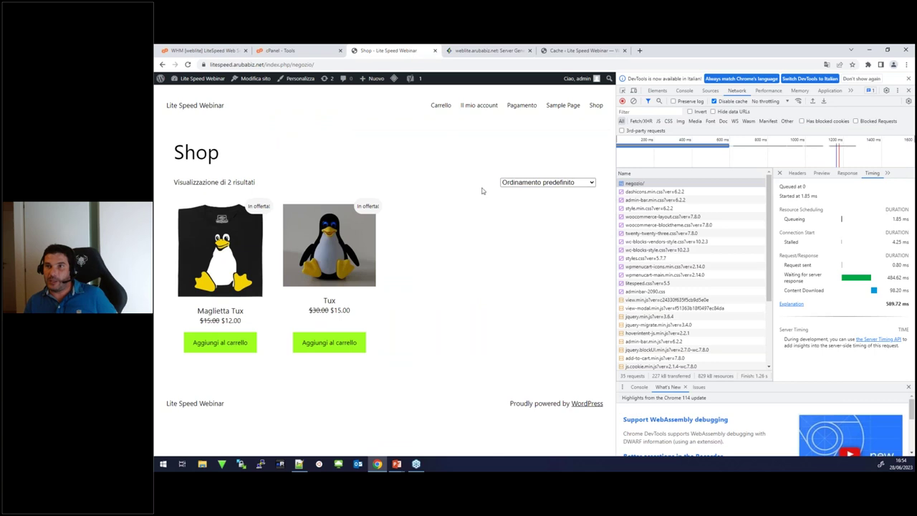
key("F5")
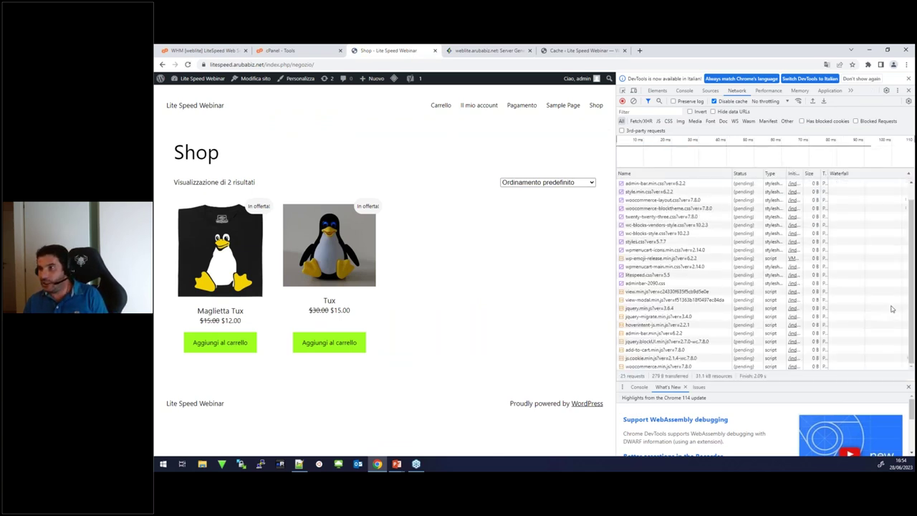
key("F5")
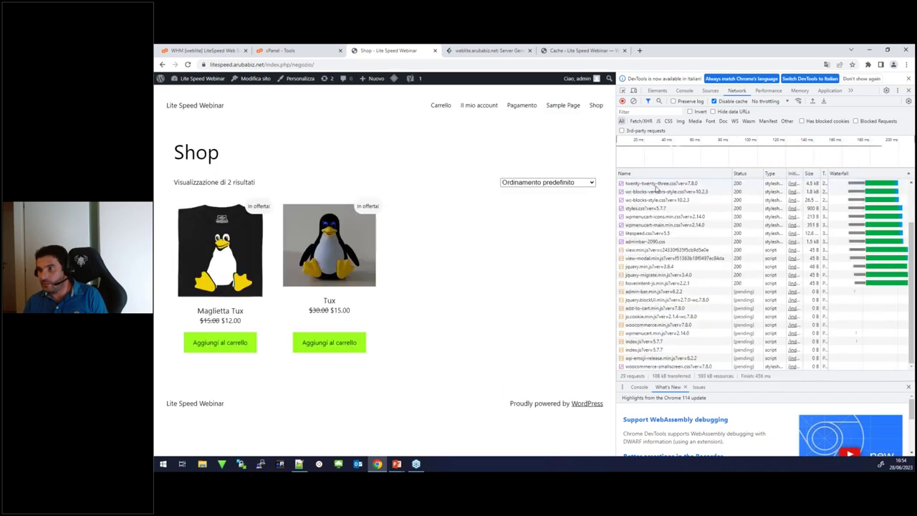
key("F5")
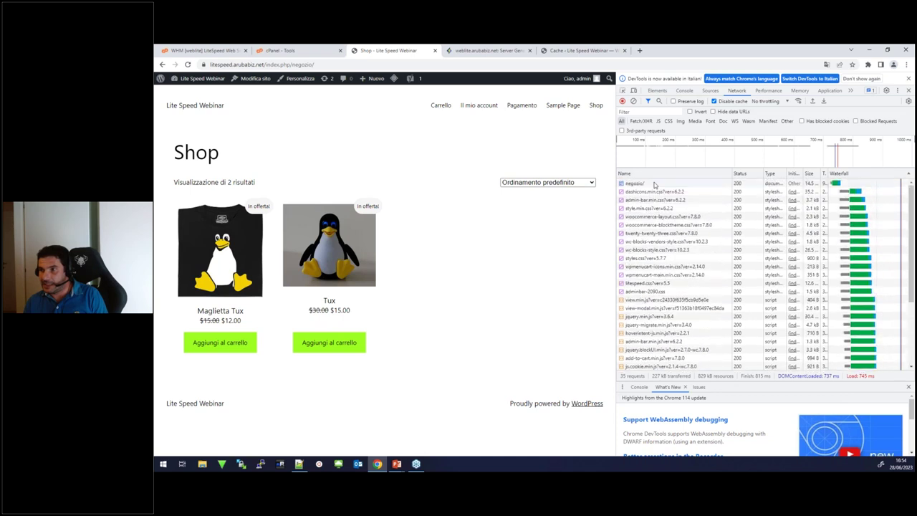
left_click(654, 184)
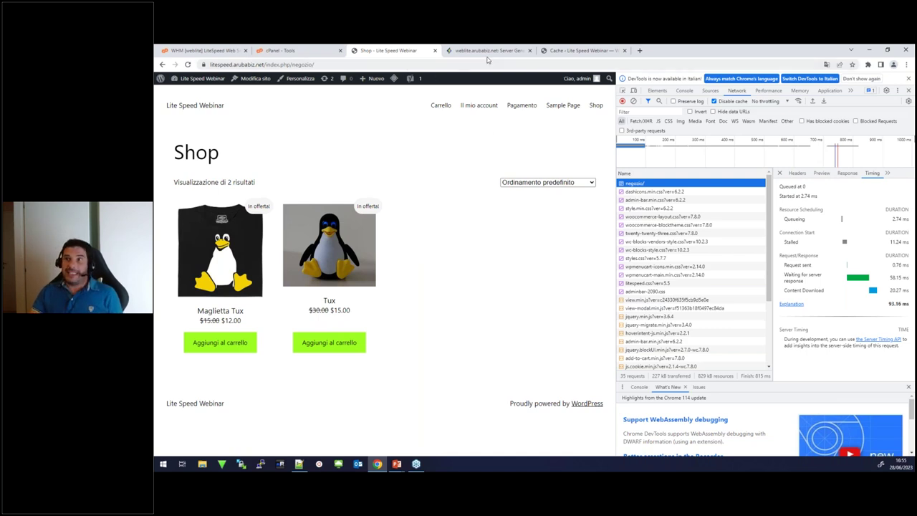
Review the default TTL values for public, private, front page, feed, REST and HTTP status code caching in the LiteSpeed Cache settings.
left_click(559, 50)
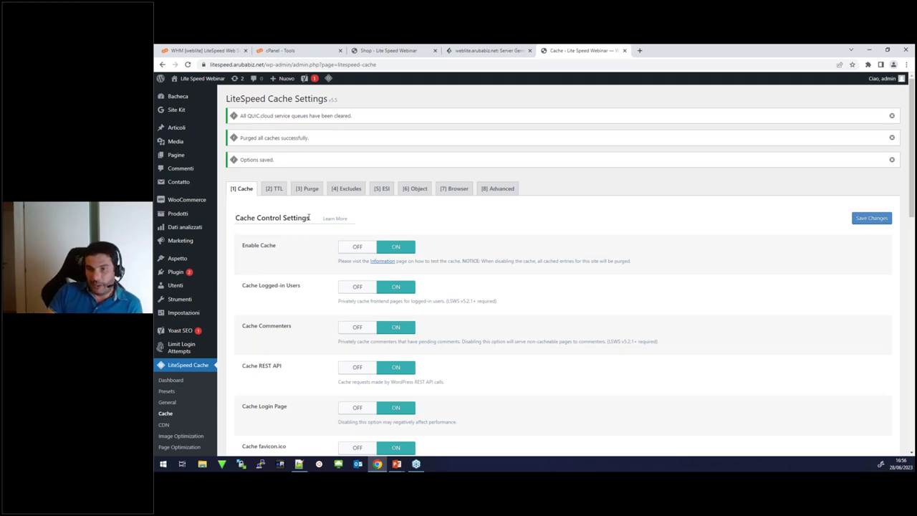
left_click(278, 193)
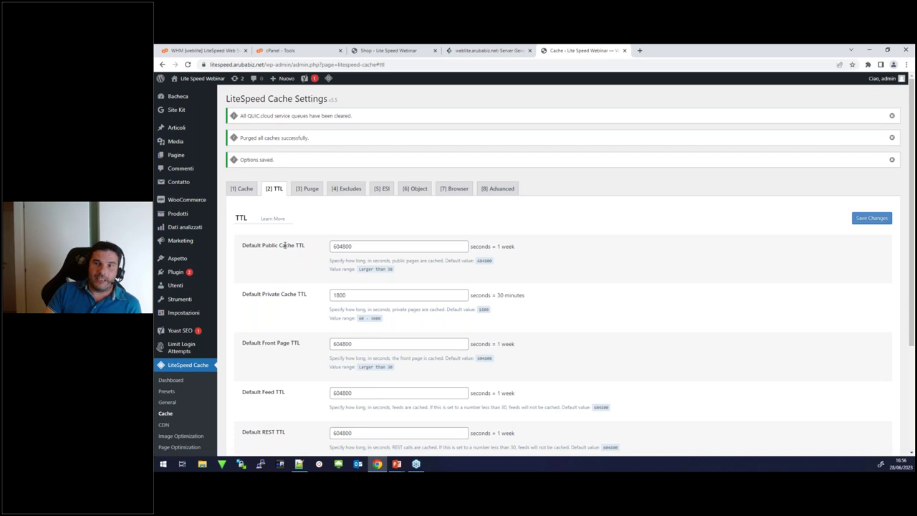
scroll(287, 265, "down", 1)
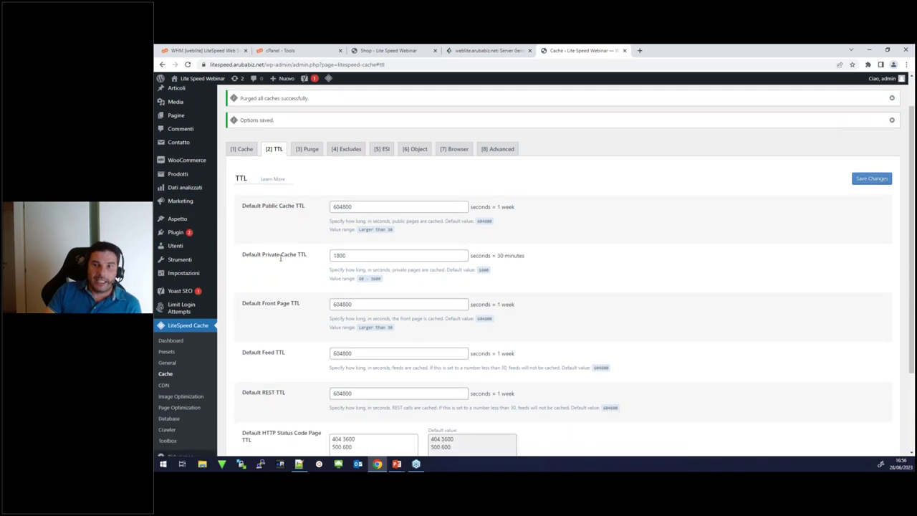
scroll(273, 290, "down", 1)
scroll(304, 277, "down", 1)
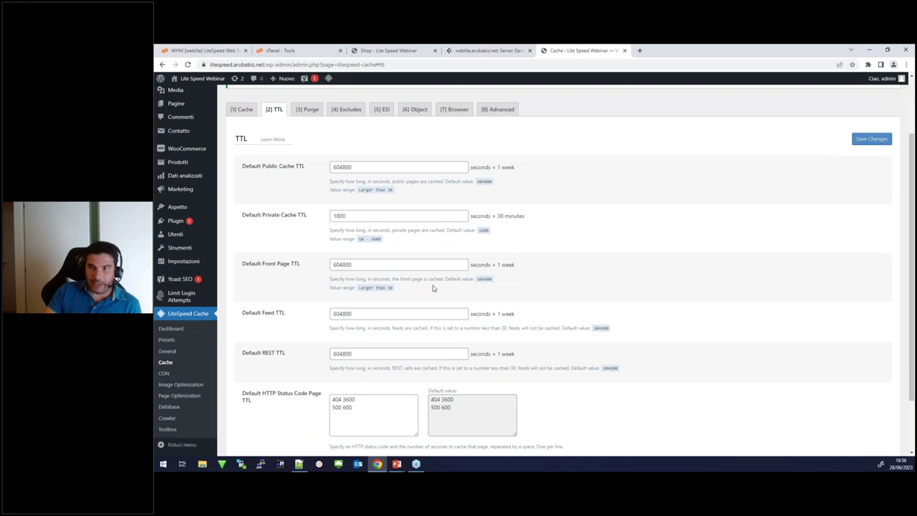
scroll(433, 288, "down", 1)
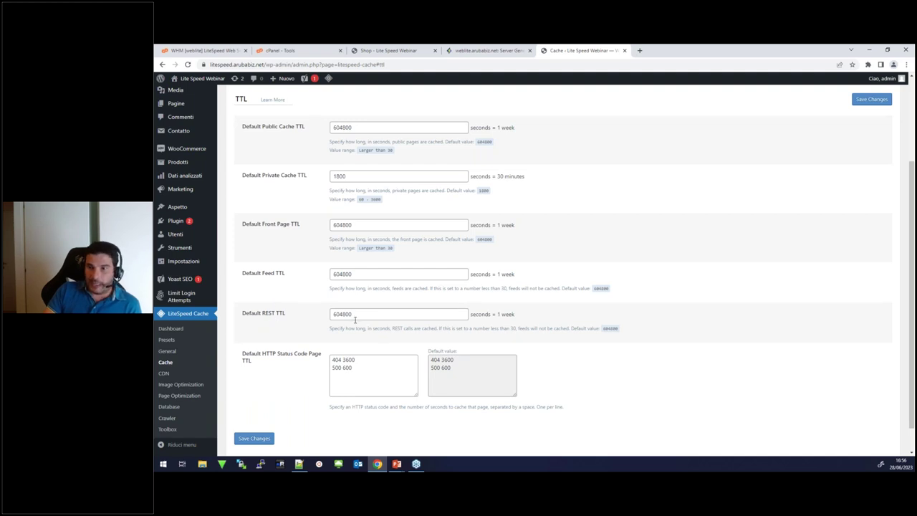
scroll(285, 342, "down", 1)
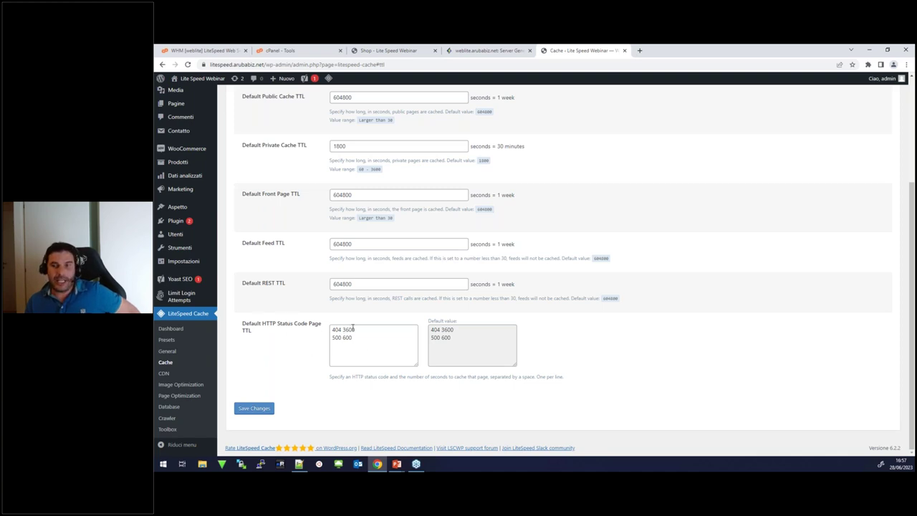
scroll(373, 300, "up", 3)
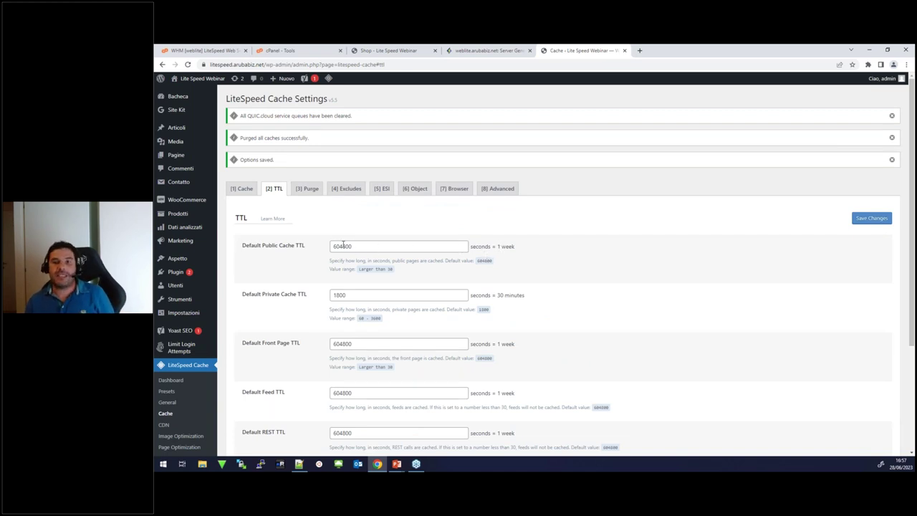
scroll(343, 246, "down", 3)
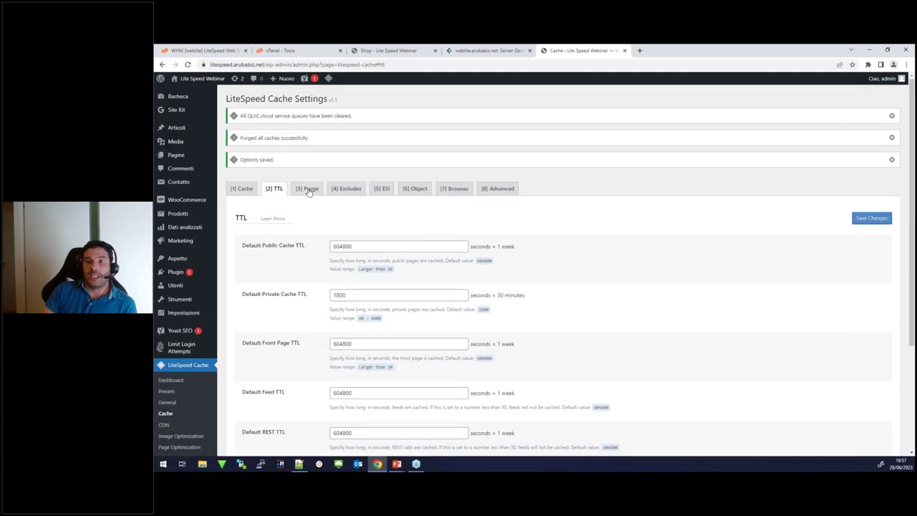
Review the Purge Settings, including the auto purge rules, Serve Stale, Scheduled Purge URLs and time, and Purge All Hooks.
left_click(307, 189)
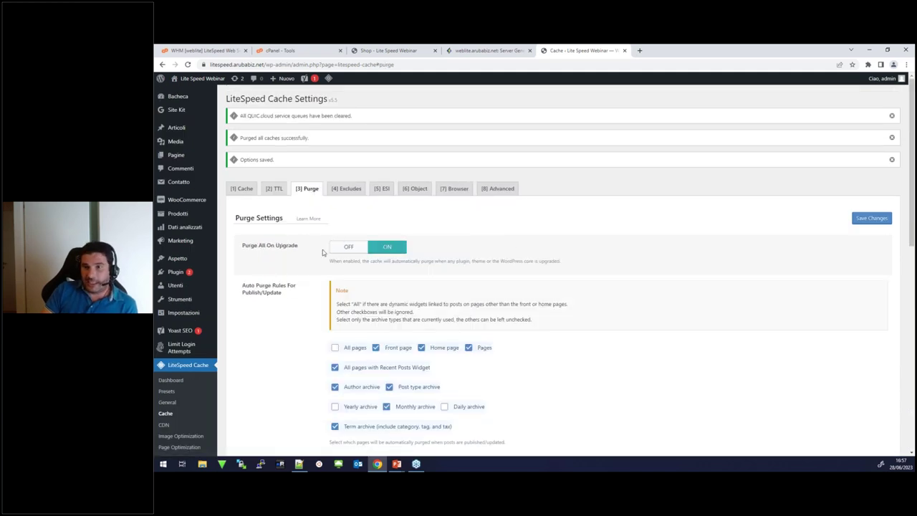
scroll(322, 252, "down", 1)
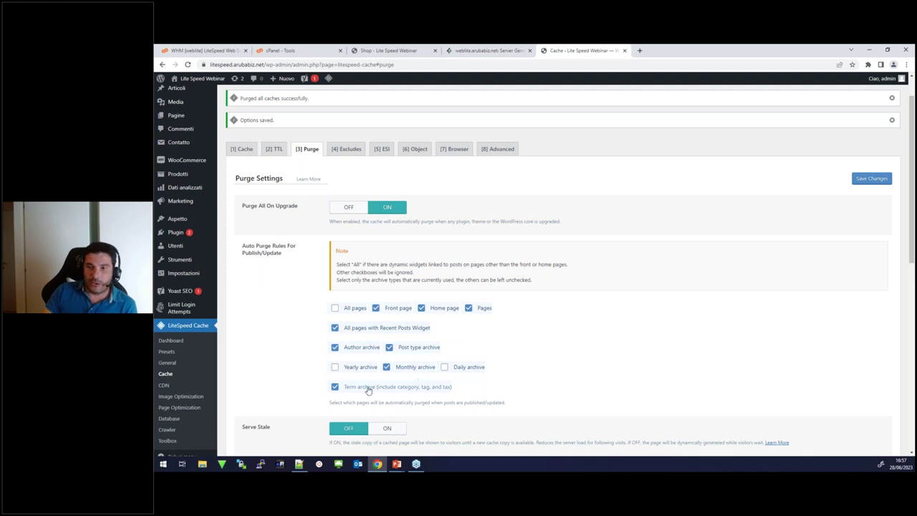
scroll(569, 342, "down", 2)
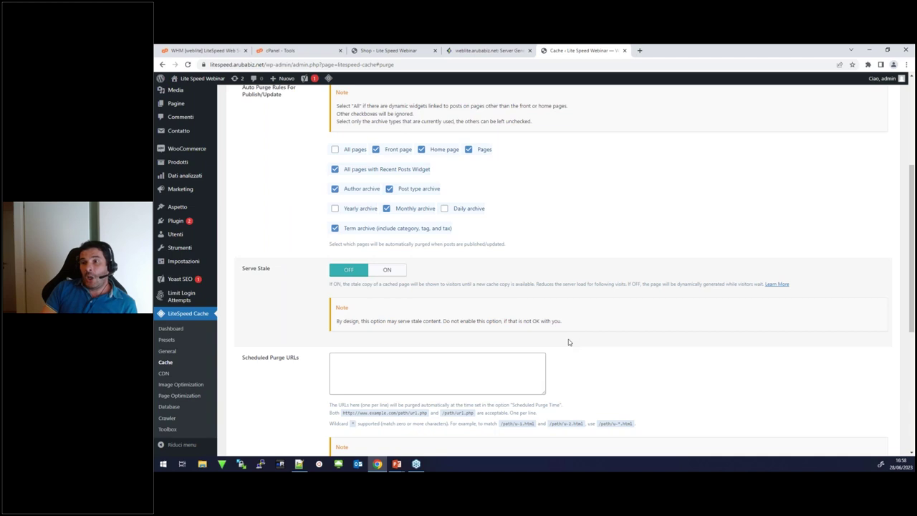
left_click_drag(243, 268, 271, 270)
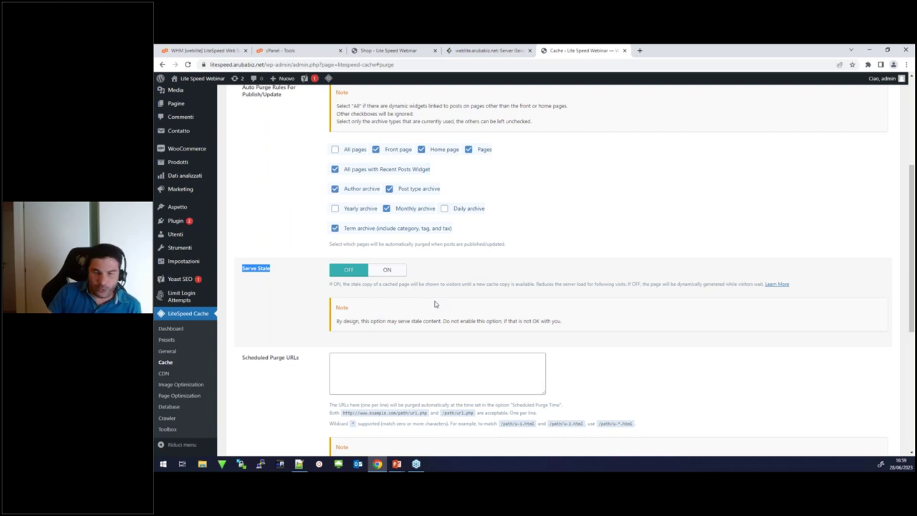
scroll(434, 304, "down", 1)
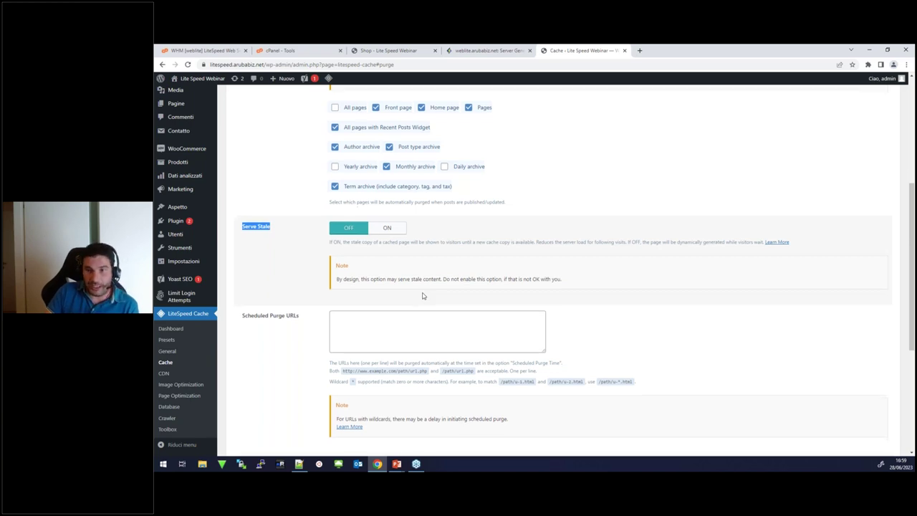
scroll(423, 296, "down", 2)
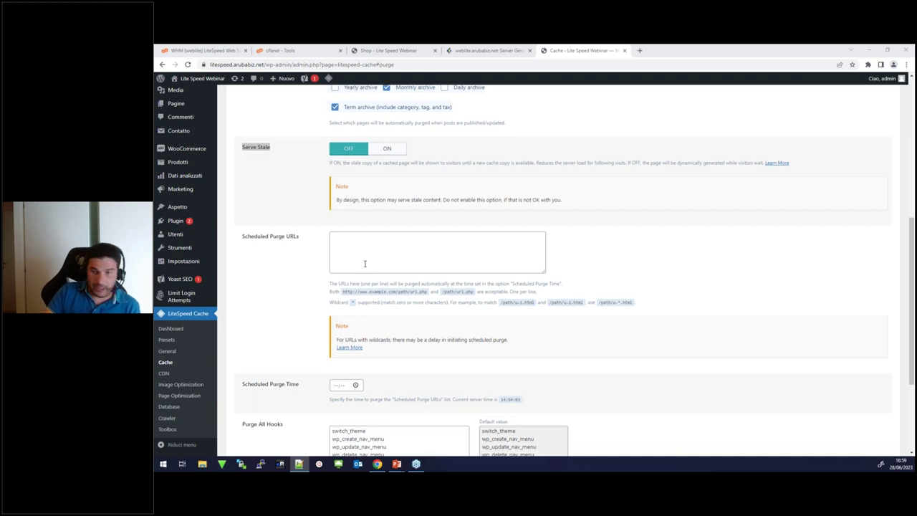
scroll(367, 290, "down", 2)
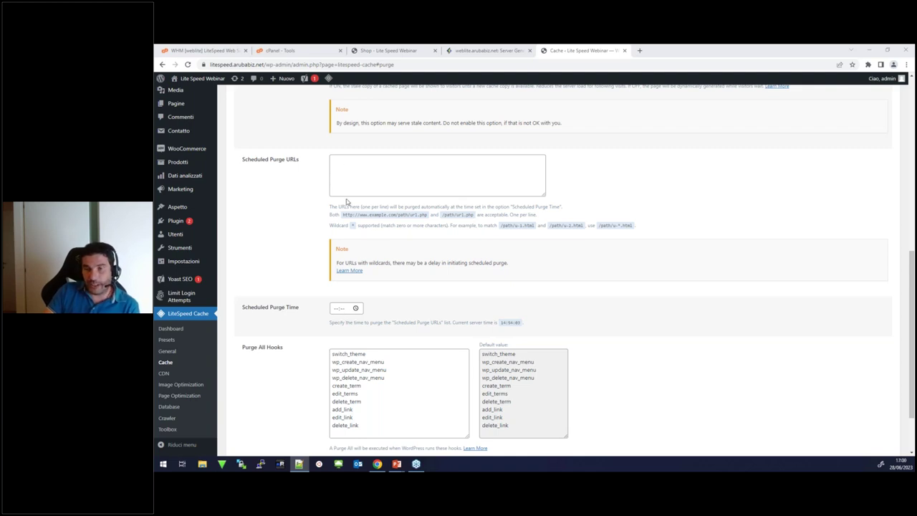
scroll(347, 207, "down", 2)
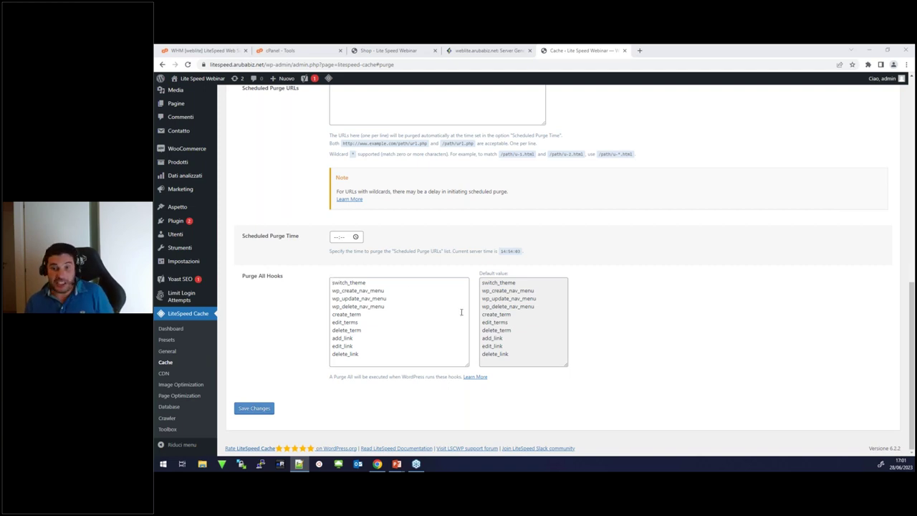
scroll(458, 301, "up", 10)
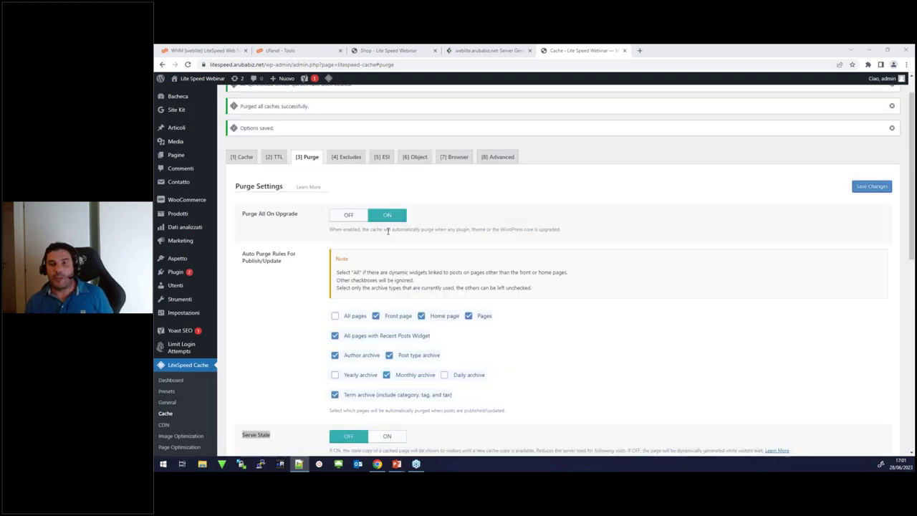
scroll(383, 286, "down", 10)
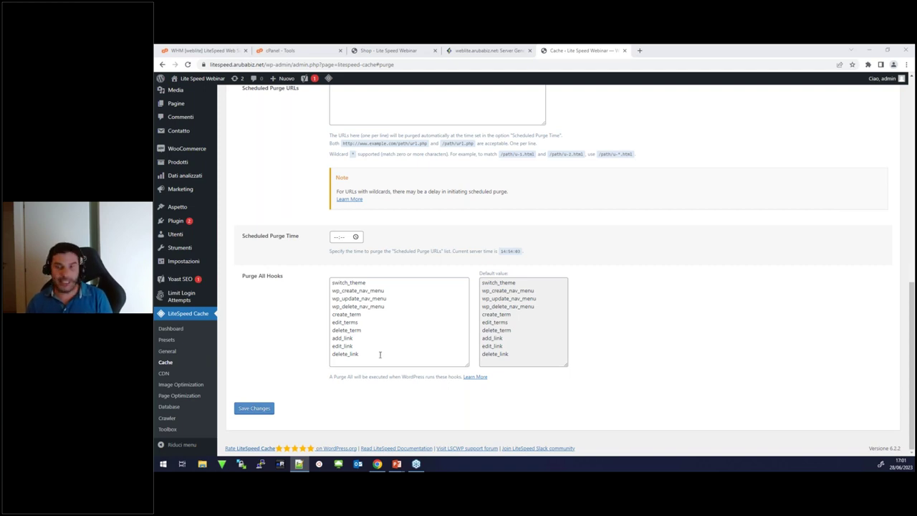
scroll(379, 354, "up", 10)
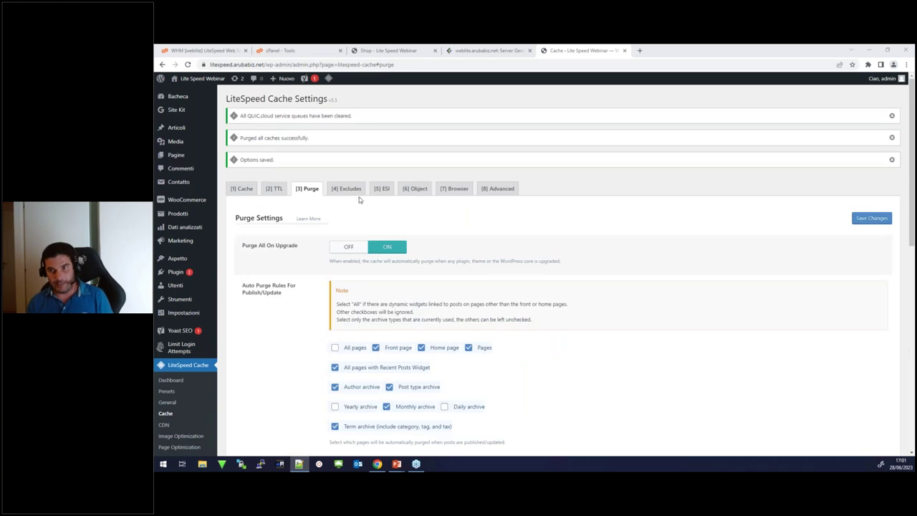
Look through the Exclude Settings for URIs, query strings, categories, tags, cookies, user agents and roles.
left_click(351, 189)
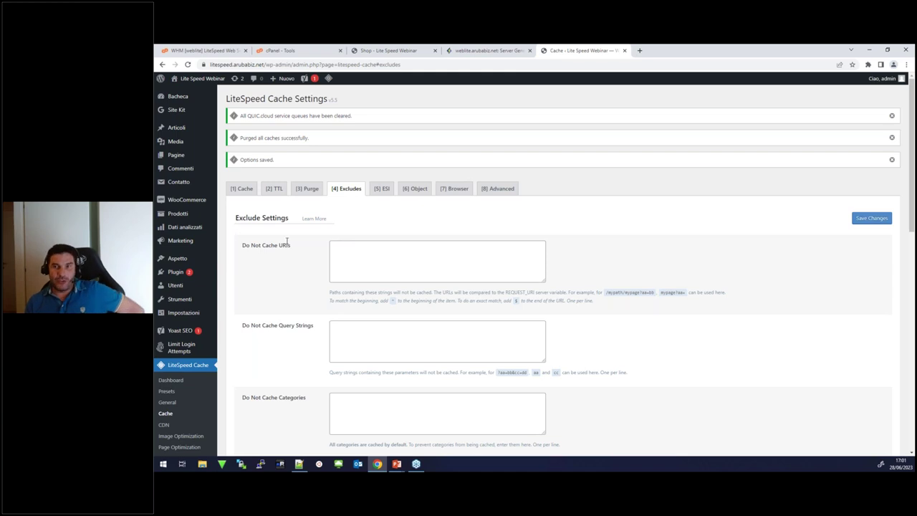
scroll(301, 249, "down", 1)
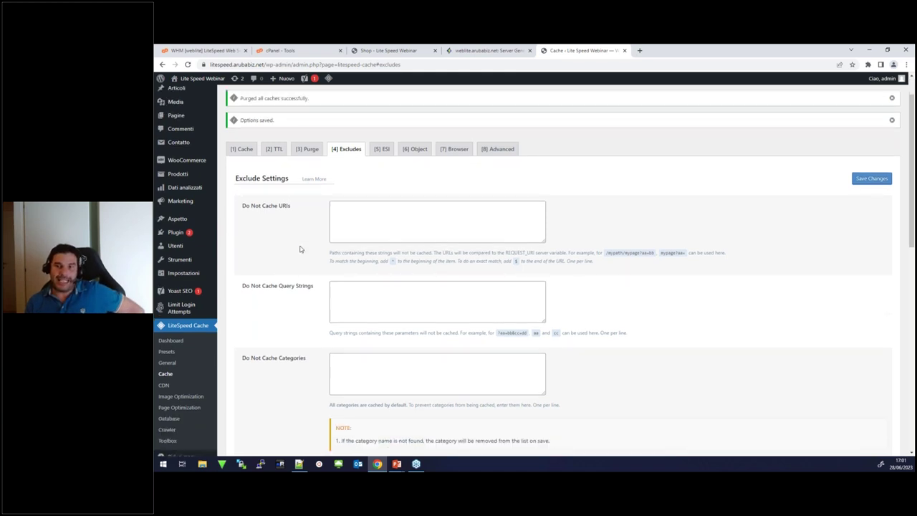
scroll(301, 247, "down", 5)
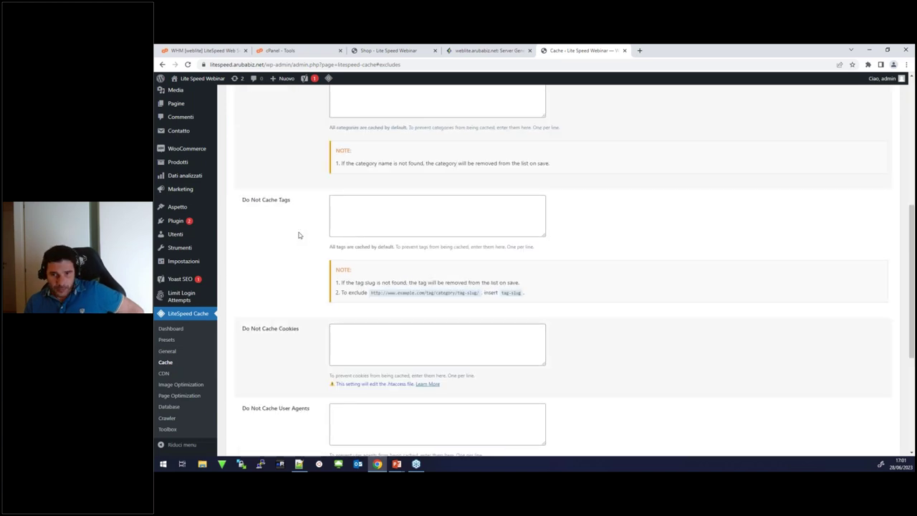
scroll(298, 237, "down", 4)
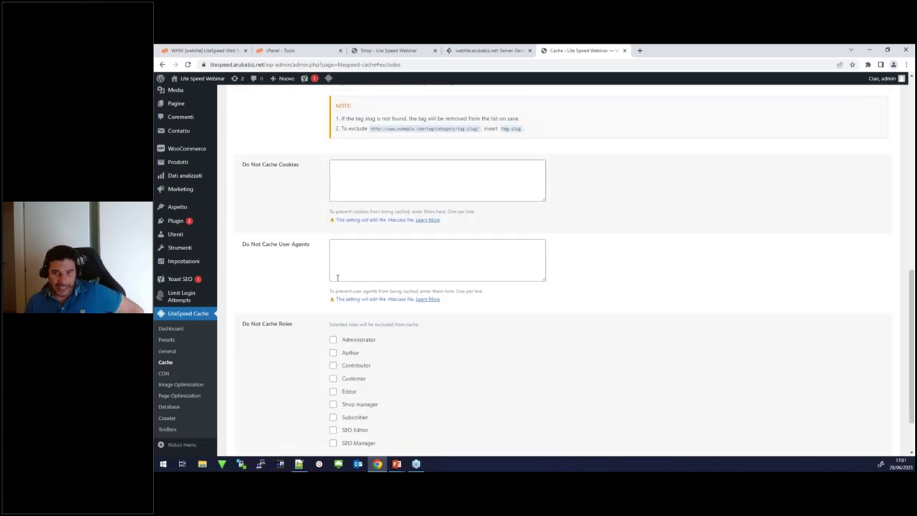
scroll(425, 298, "up", 12)
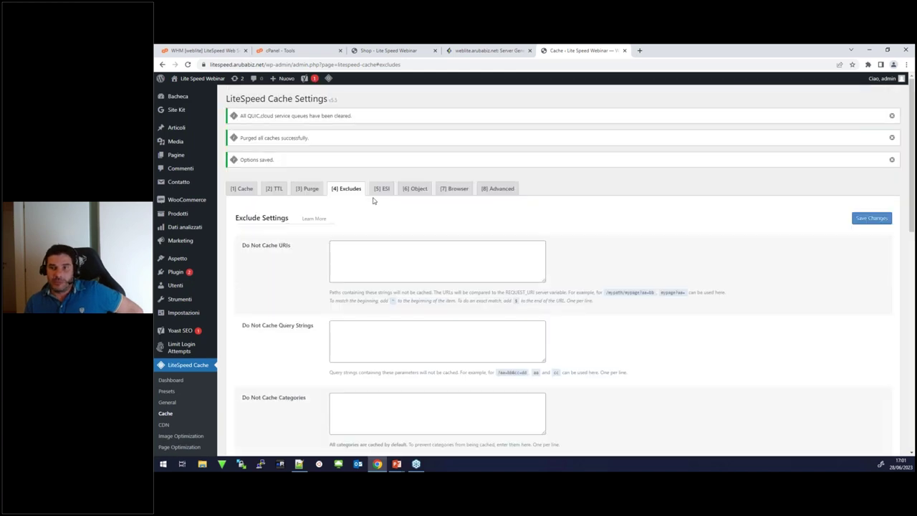
Turn on Enable ESI in the ESI Settings and save the changes, checking the Shop page beforehand.
left_click(384, 190)
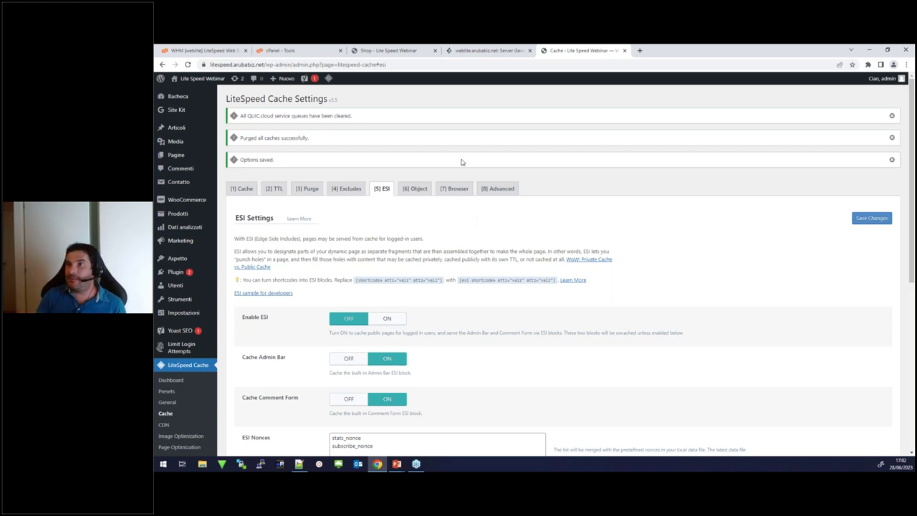
left_click(387, 52)
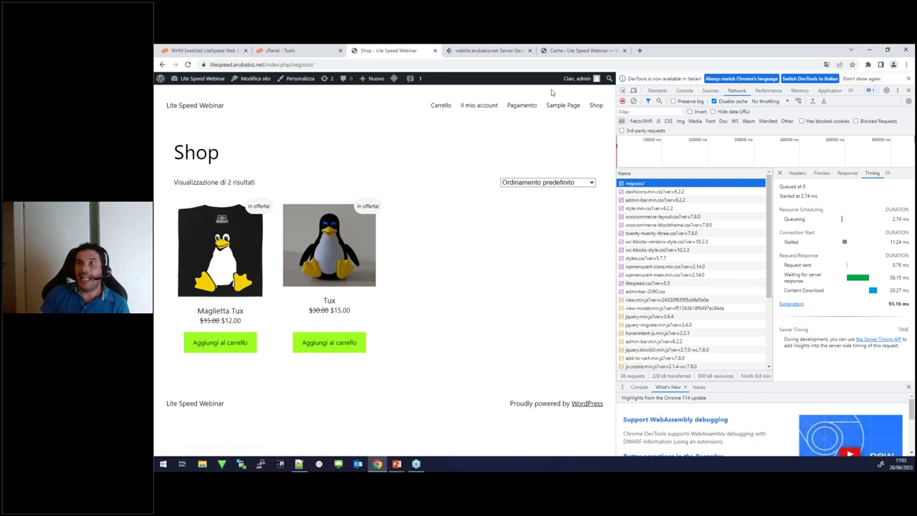
left_click(571, 51)
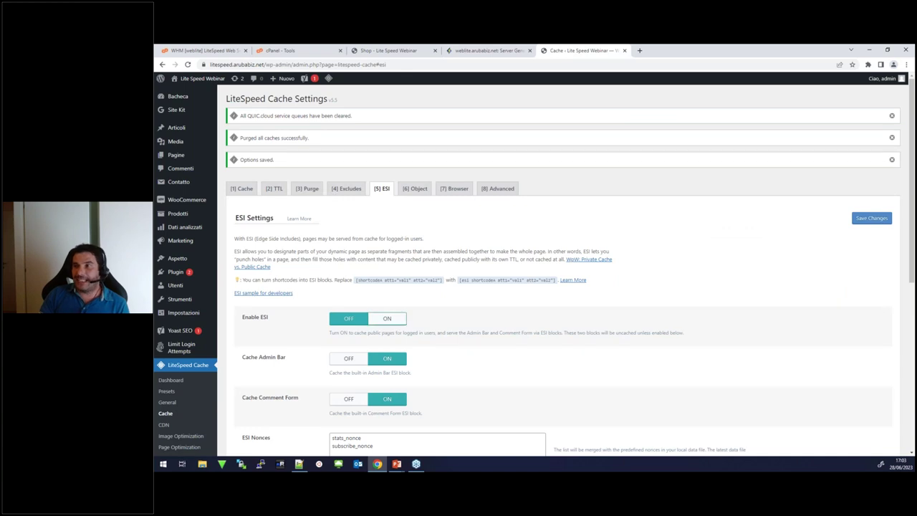
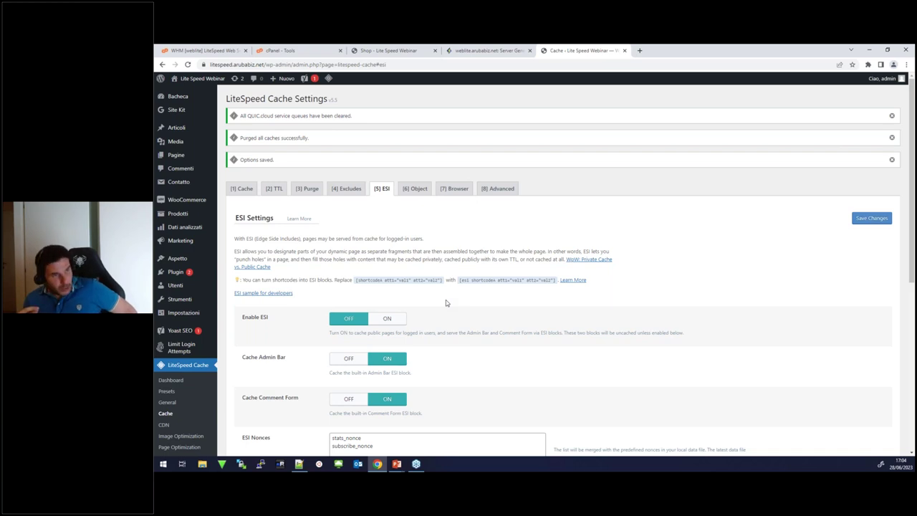
left_click(386, 320)
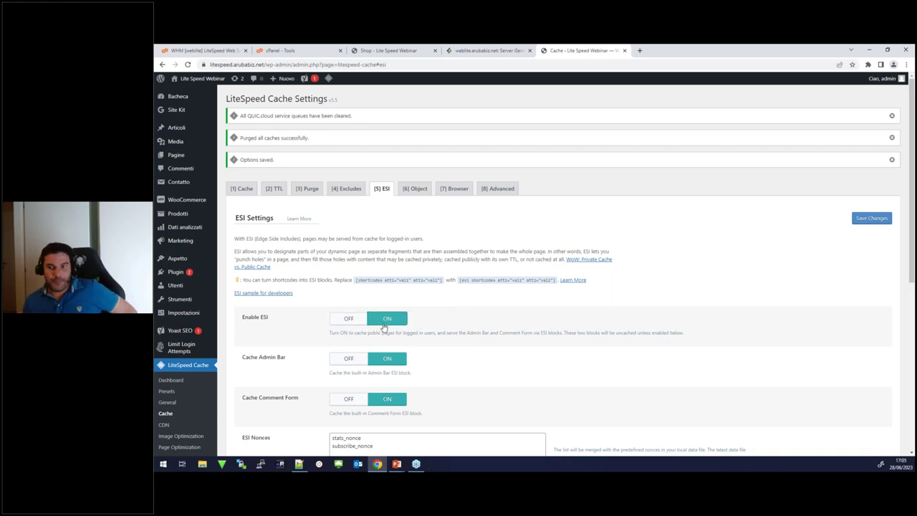
left_click(870, 219)
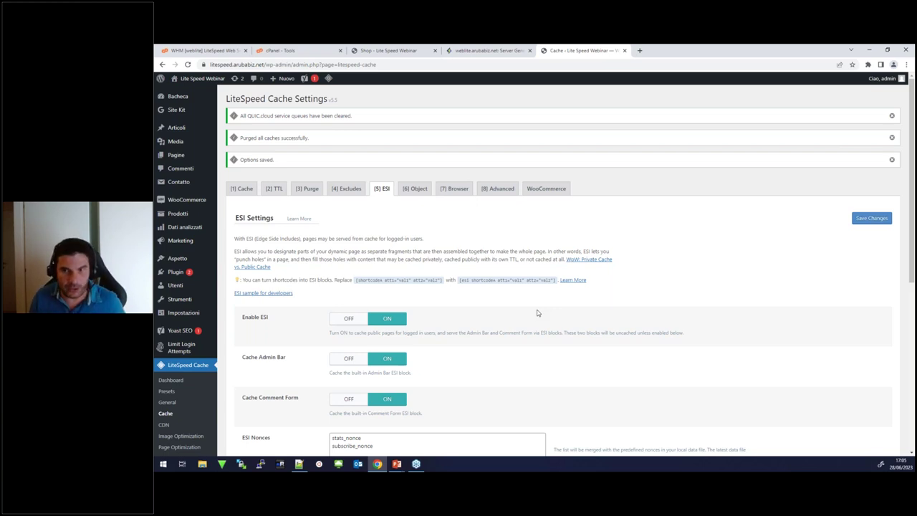
Review the ESI options for admin bar, comment form, nonces and Vary Group, and save the changes.
scroll(480, 311, "down", 1)
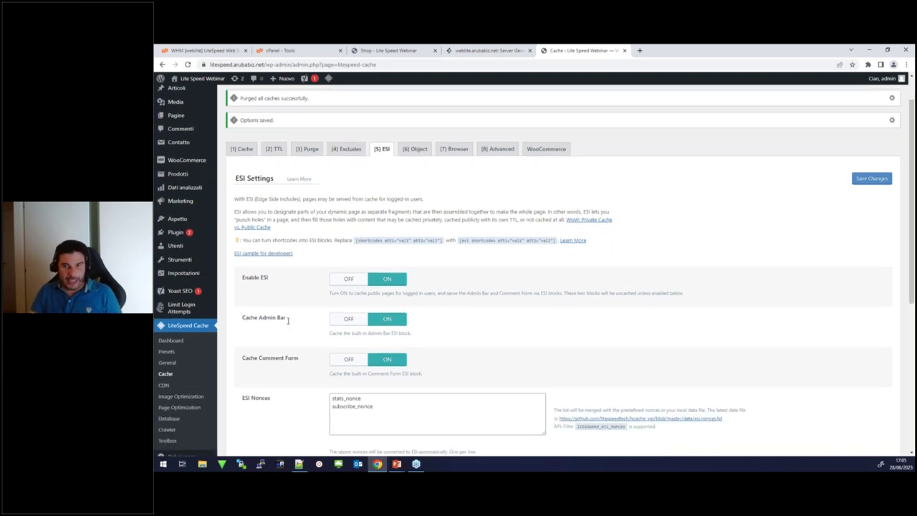
scroll(288, 320, "down", 2)
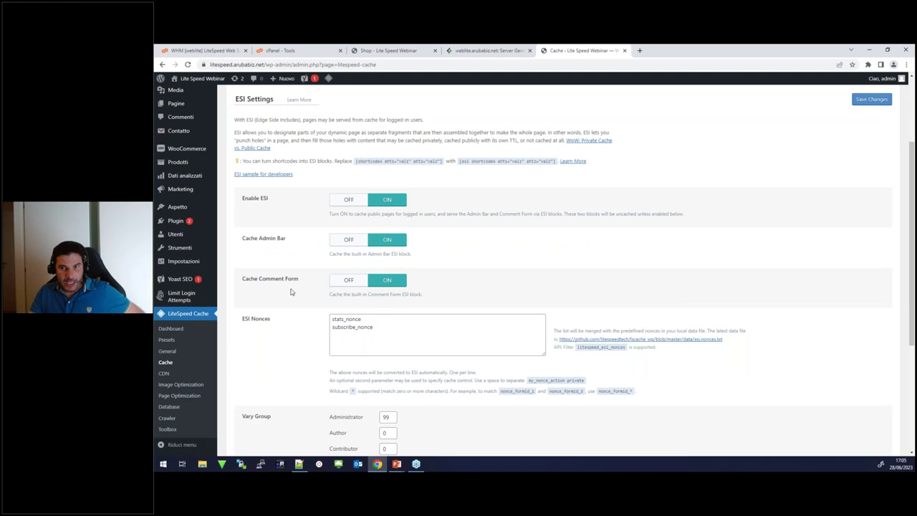
scroll(291, 291, "down", 1)
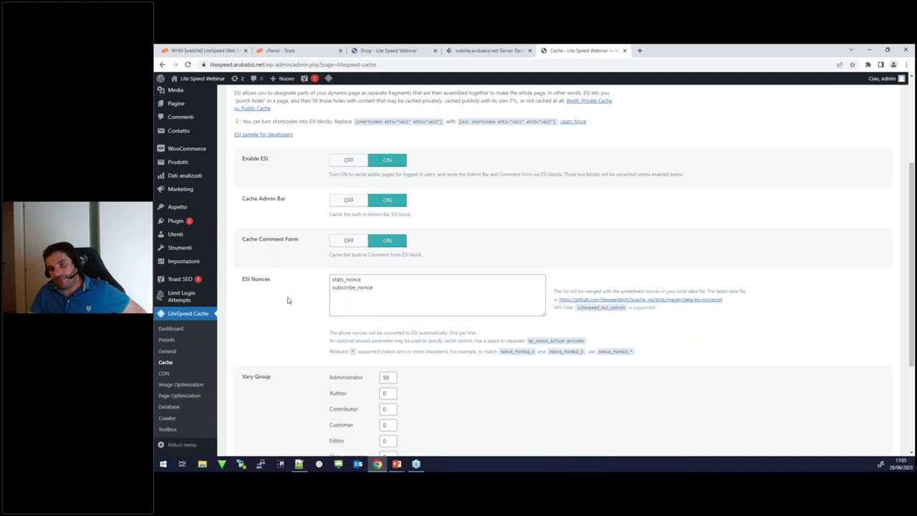
scroll(288, 300, "down", 1)
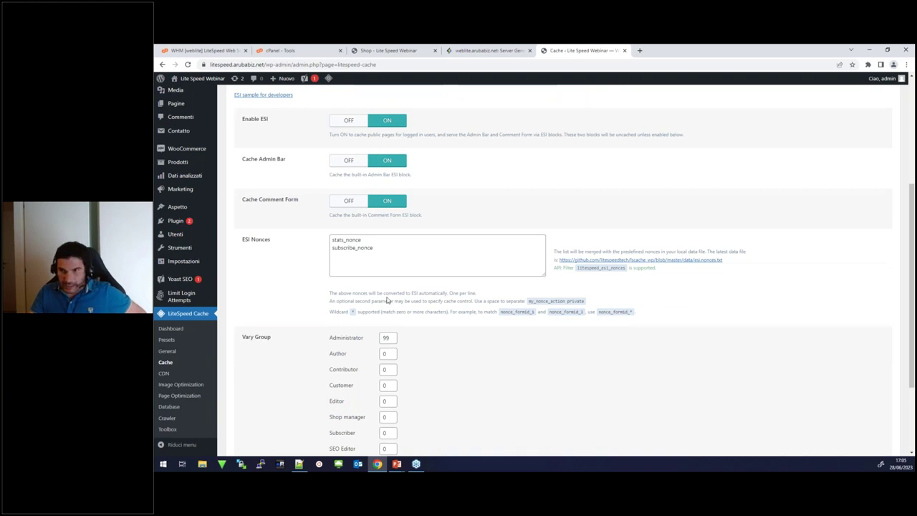
scroll(386, 301, "down", 3)
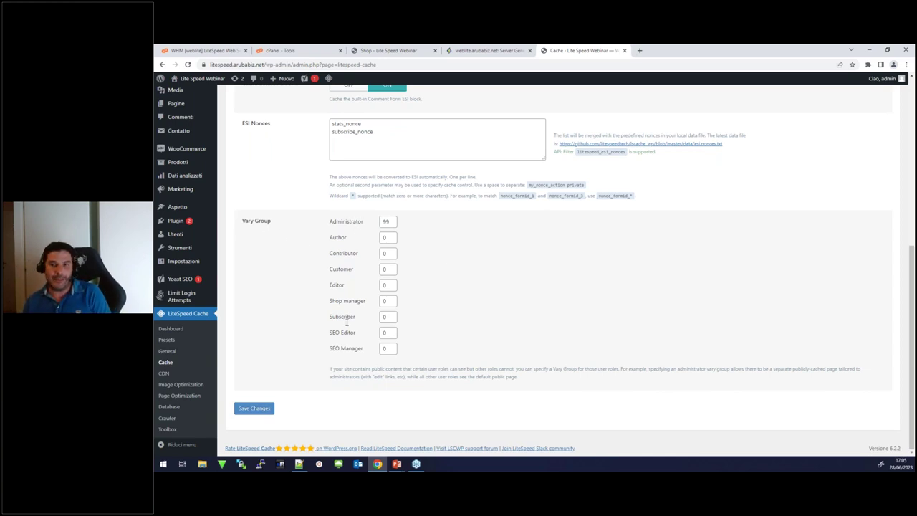
scroll(346, 326, "up", 3)
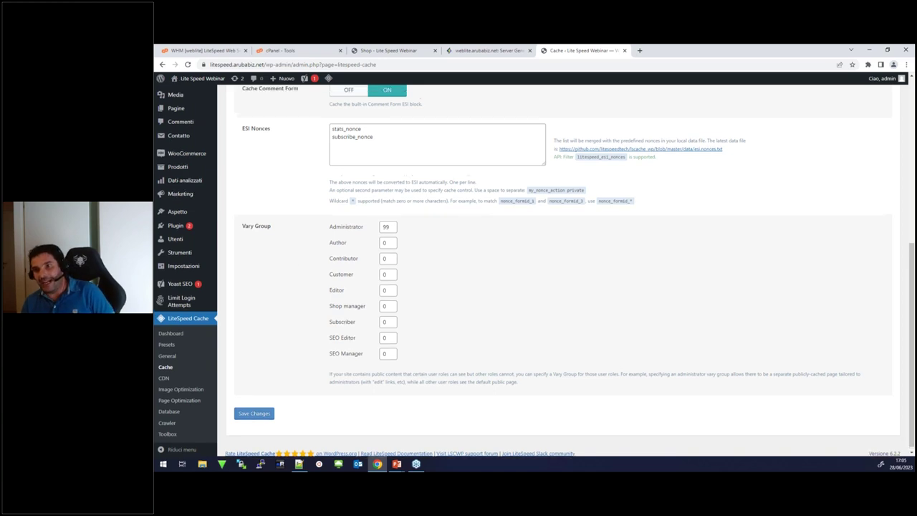
scroll(402, 352, "up", 1)
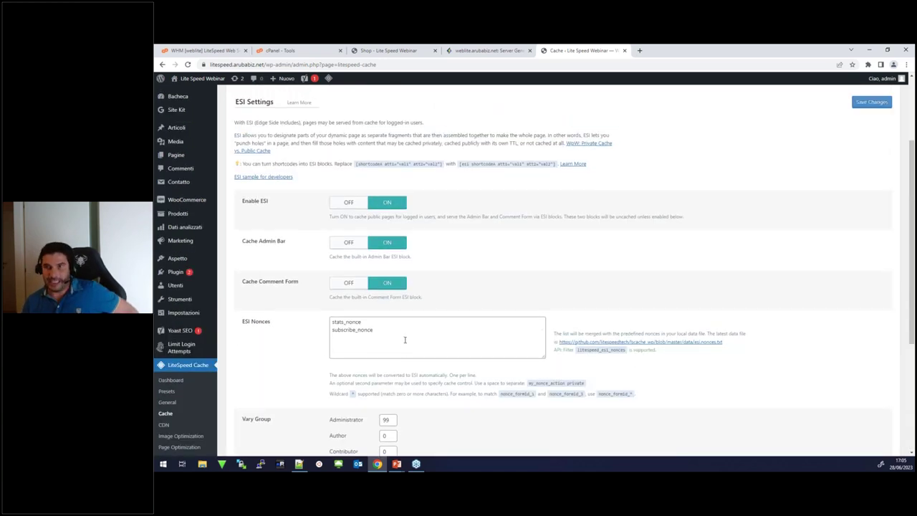
left_click(858, 106)
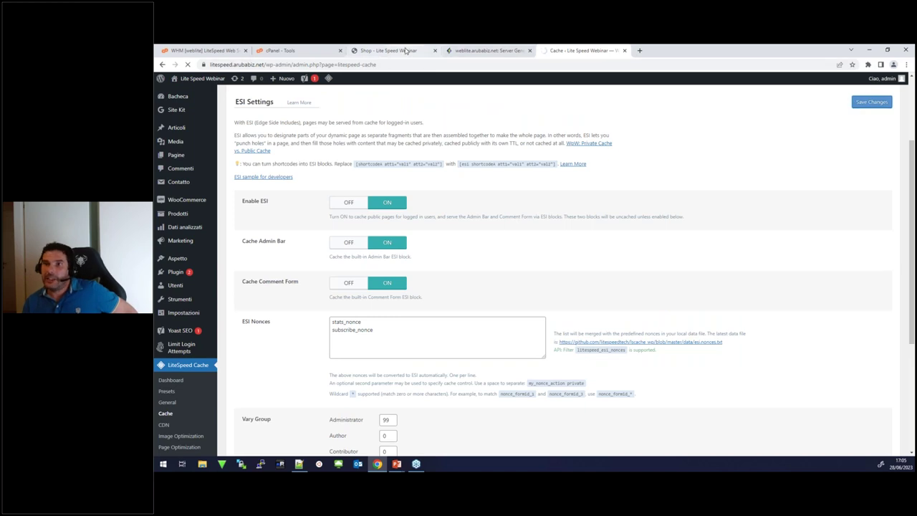
Reload the Shop page several times as a logged-in user and check the timing of the negozio/ request.
left_click(386, 50)
key("F5")
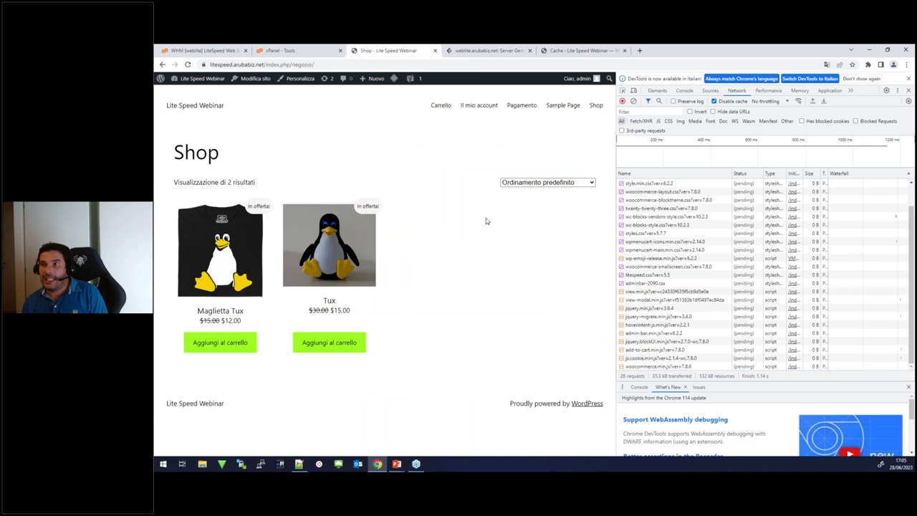
key("F5")
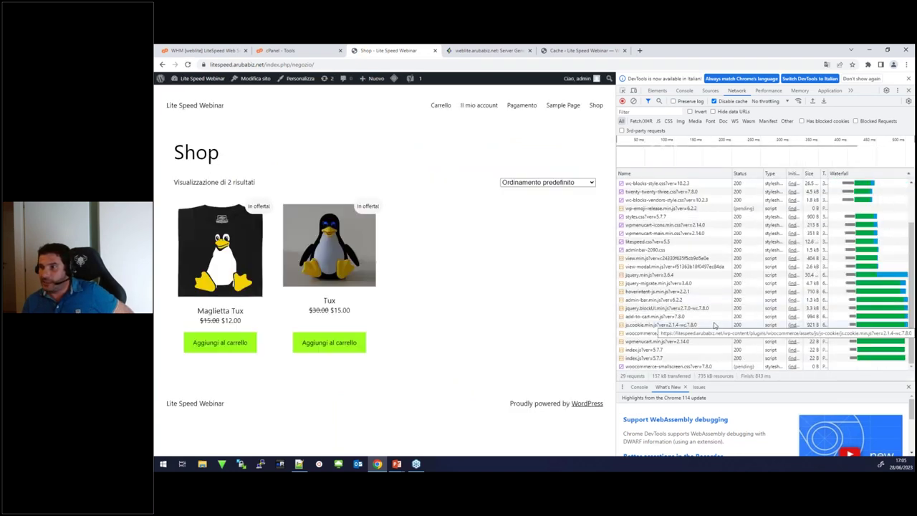
key("F5")
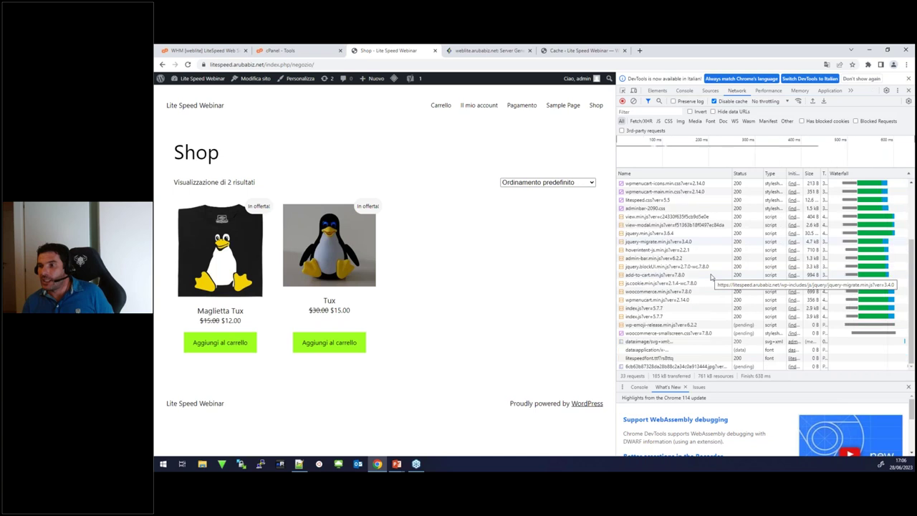
scroll(705, 265, "up", 1)
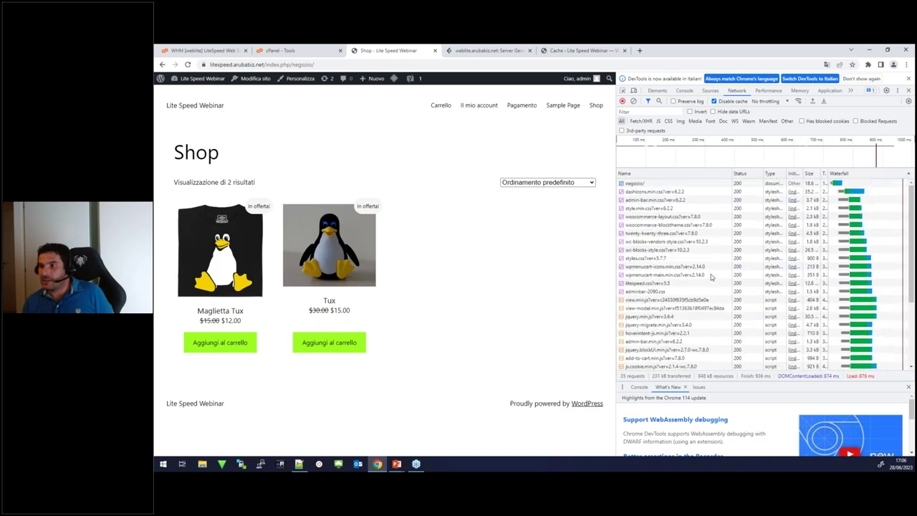
left_click(677, 184)
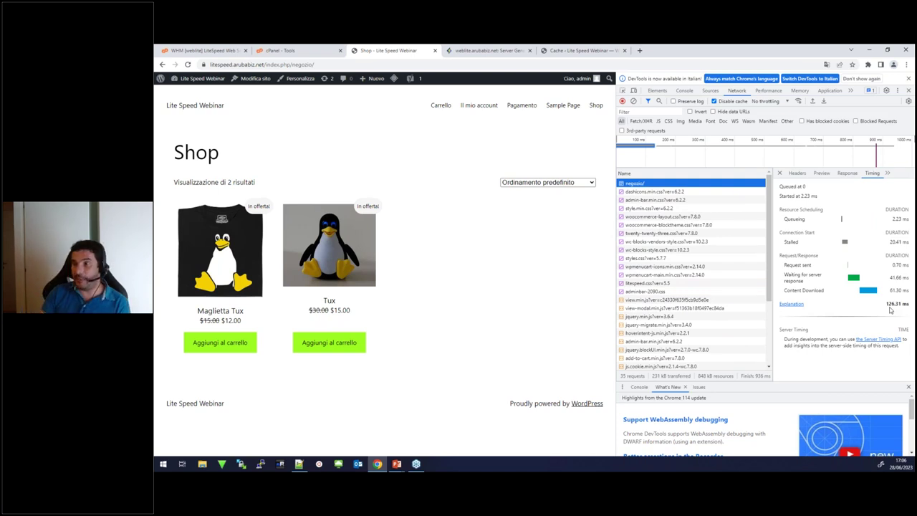
Examine the response headers of the negozio/ request for the X-Litespeed-Cache value.
left_click(791, 176)
scroll(821, 267, "down", 2)
scroll(821, 267, "down", 1)
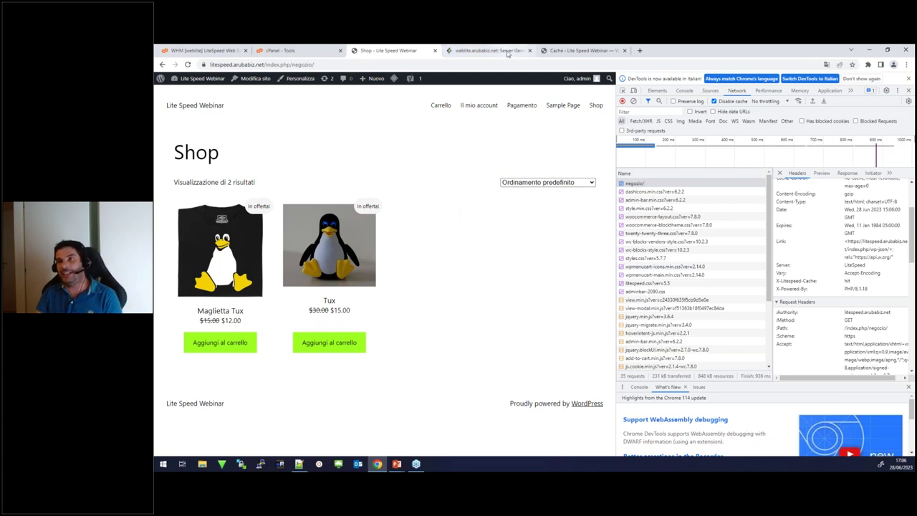
Return to the LiteSpeed Cache settings and review the Object Cache status, method, host, port and lifetime options.
left_click(565, 51)
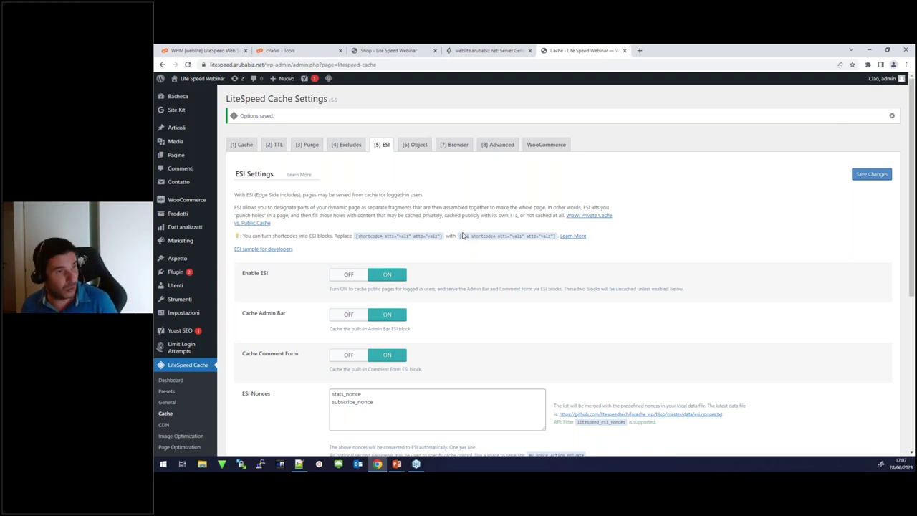
left_click(419, 145)
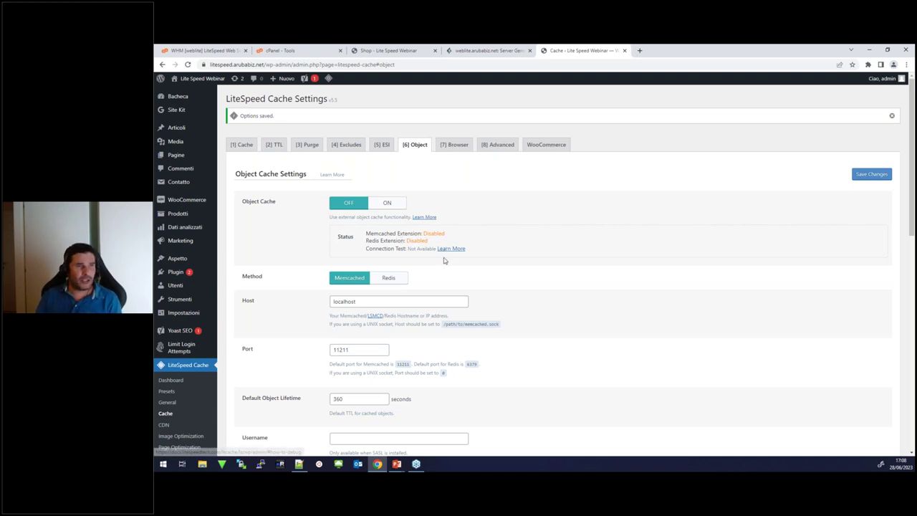
scroll(444, 258, "down", 1)
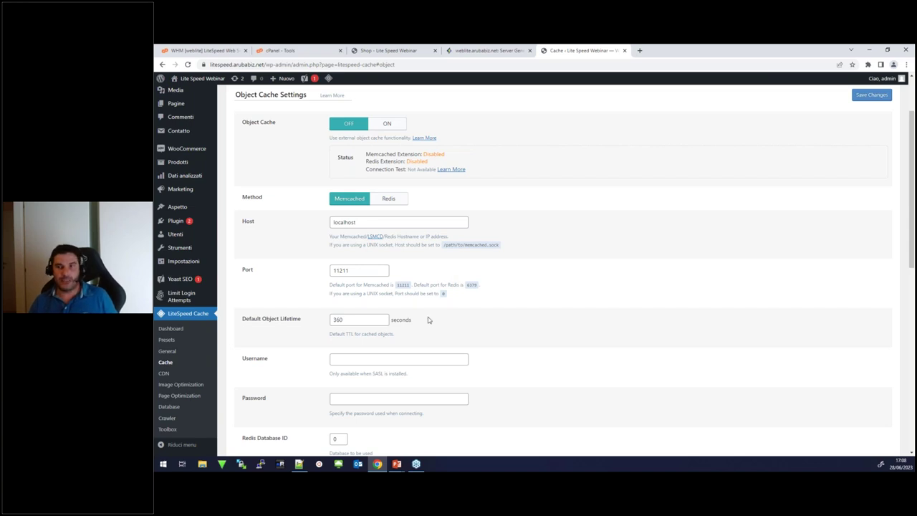
scroll(429, 320, "up", 2)
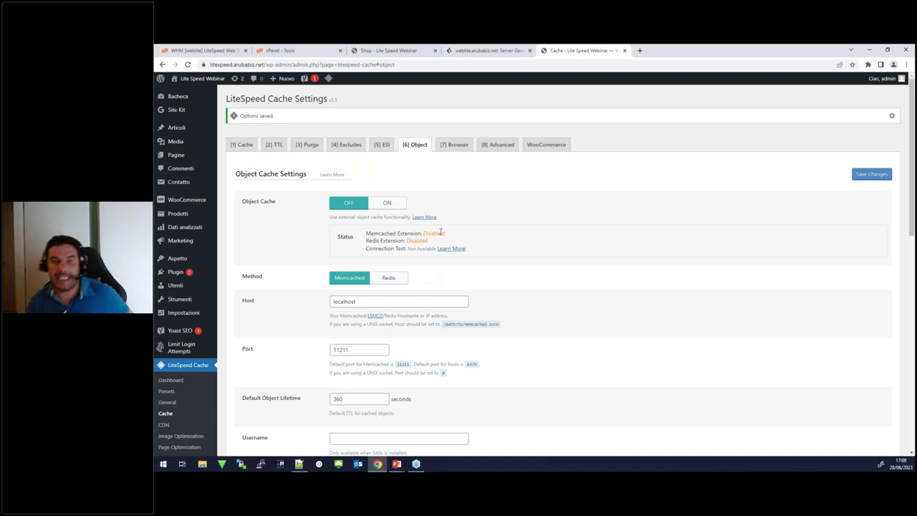
Look through the Browser Cache, Advanced and WooCommerce settings of LiteSpeed Cache.
left_click(456, 147)
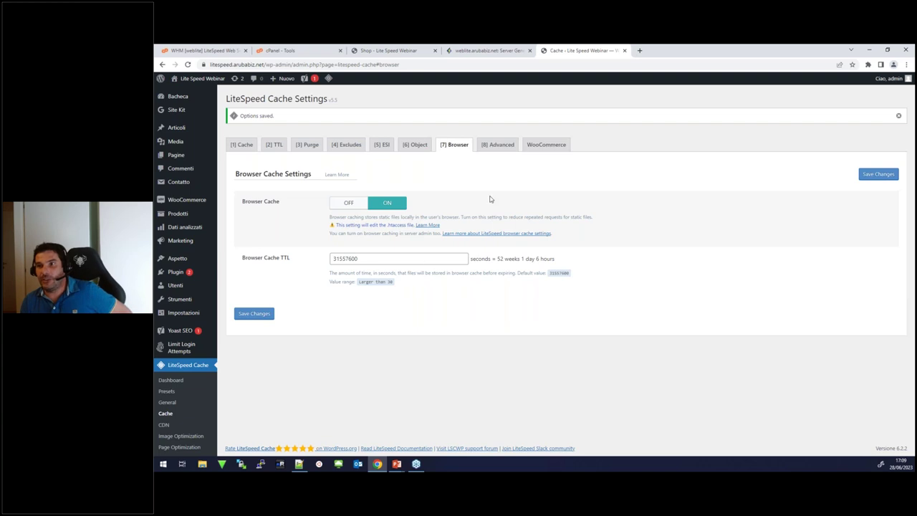
left_click(504, 145)
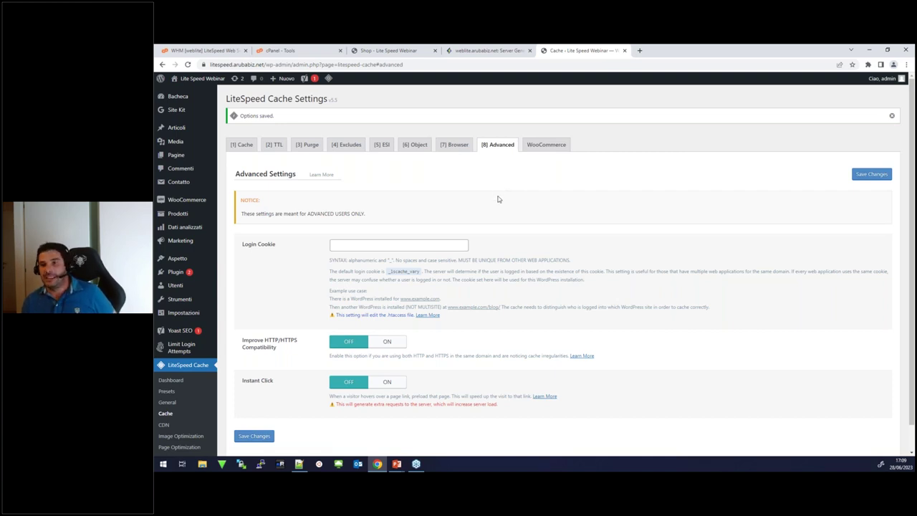
scroll(498, 197, "down", 1)
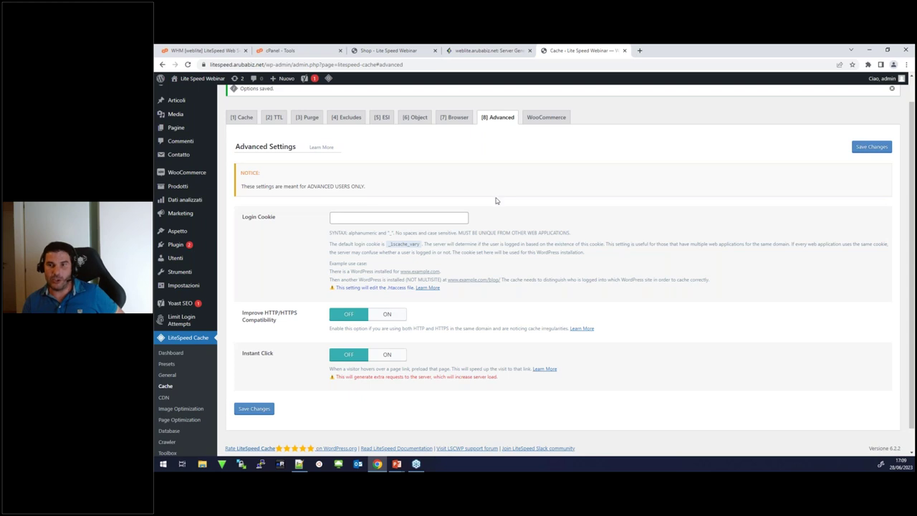
left_click(538, 120)
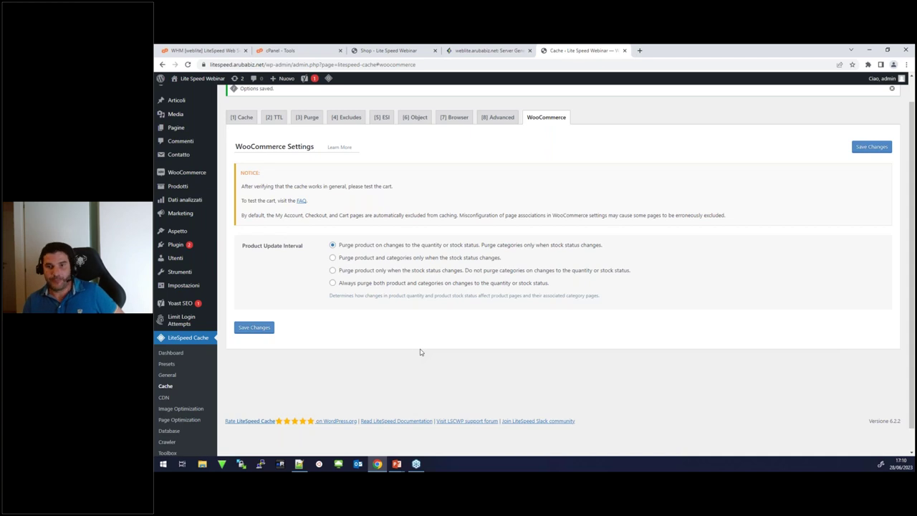
Reopen the Cache Control Settings and review the options for logged-in users, commenters, REST API, login page and mobile.
left_click(167, 386)
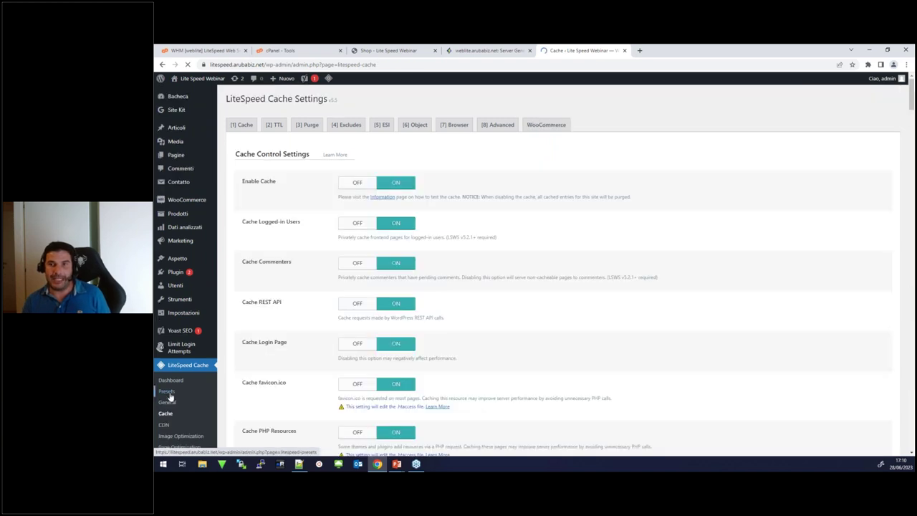
left_click(241, 124)
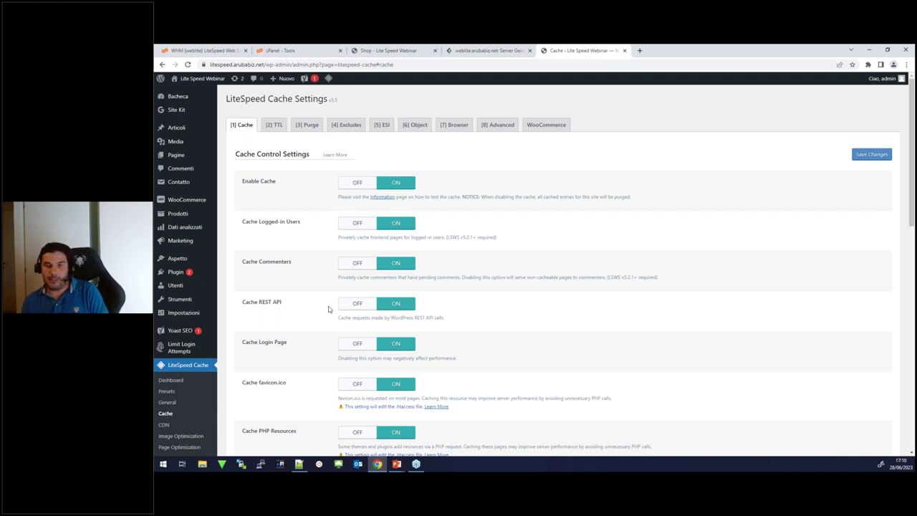
scroll(243, 326, "down", 1)
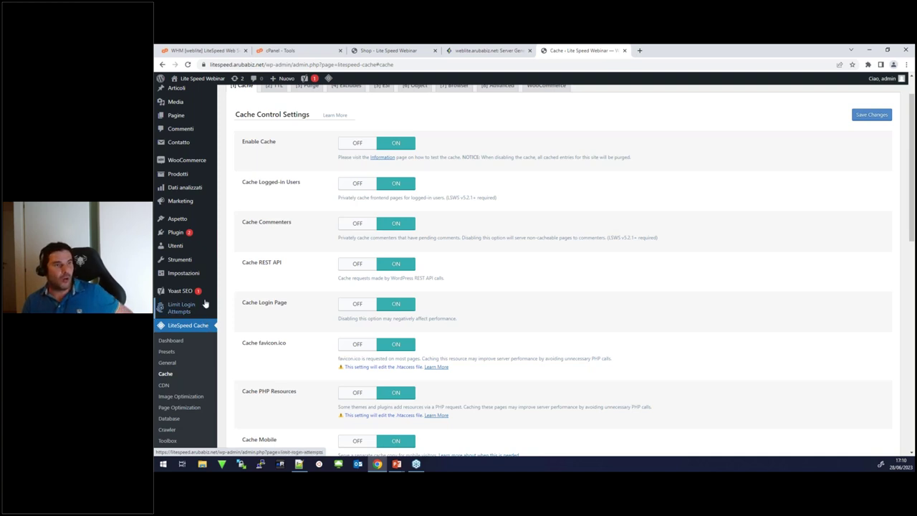
mouse_move(205, 293)
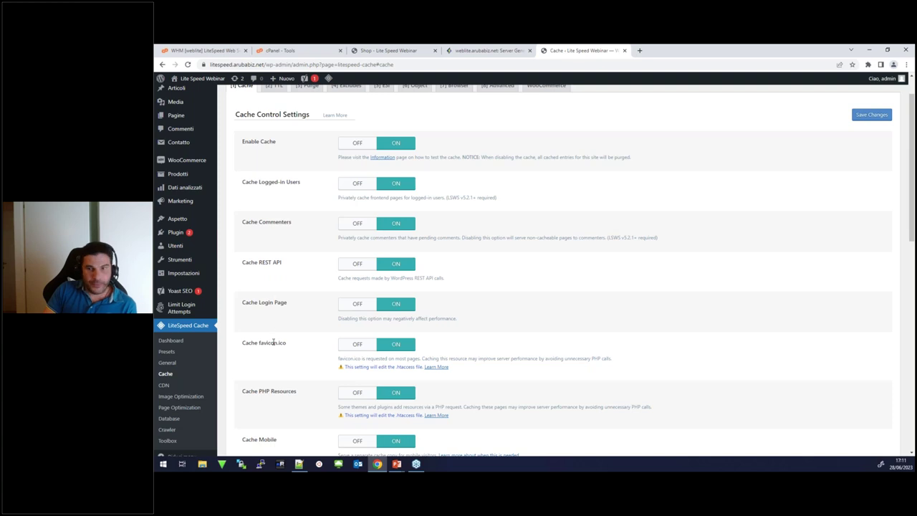
scroll(200, 378, "down", 1)
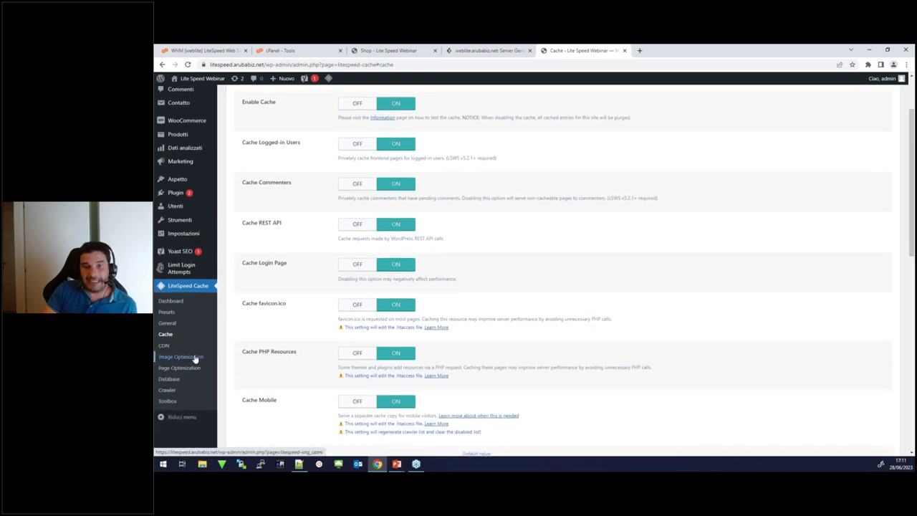
Look over LiteSpeed Cache's Image Optimization summary and CDN Settings, ending on the image optimization page.
left_click(194, 357)
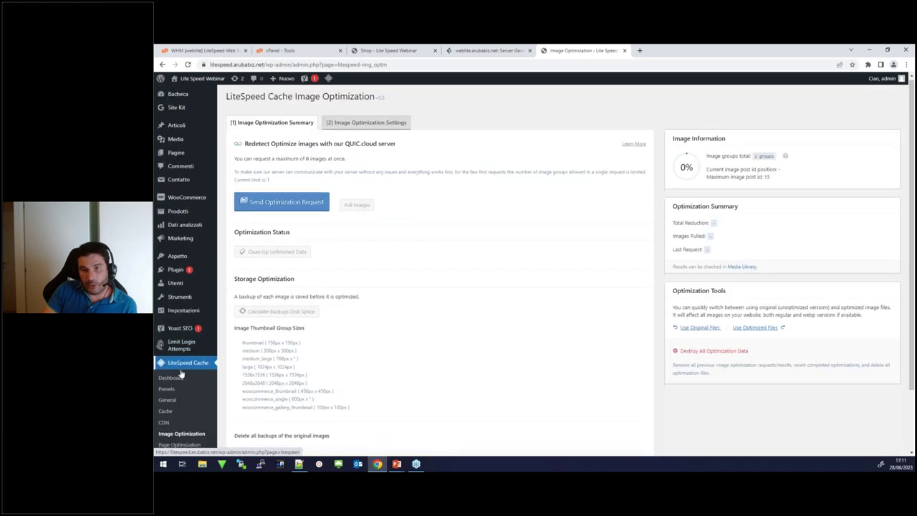
scroll(181, 373, "down", 2)
left_click(179, 374)
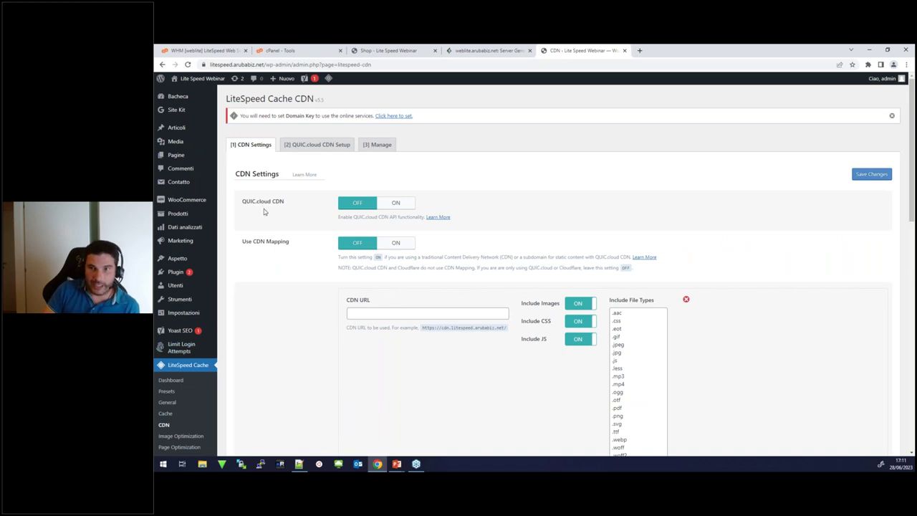
scroll(176, 369, "down", 1)
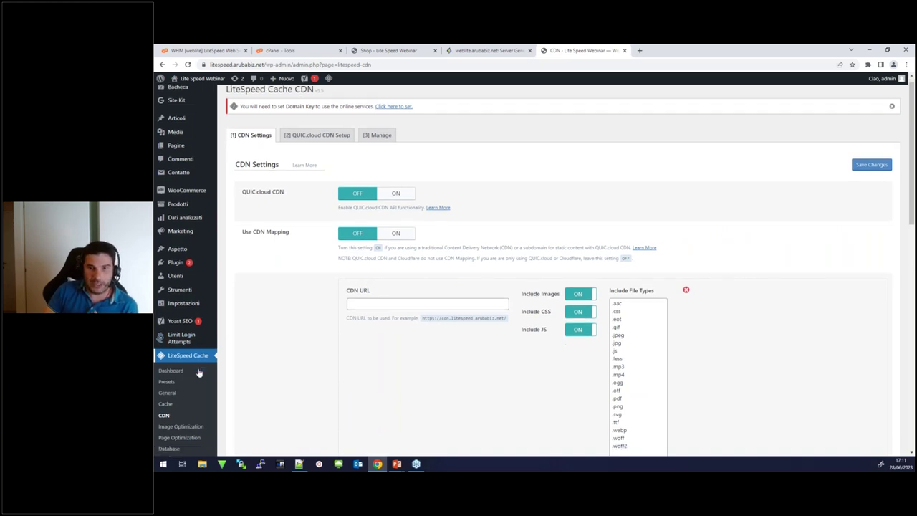
left_click(176, 400)
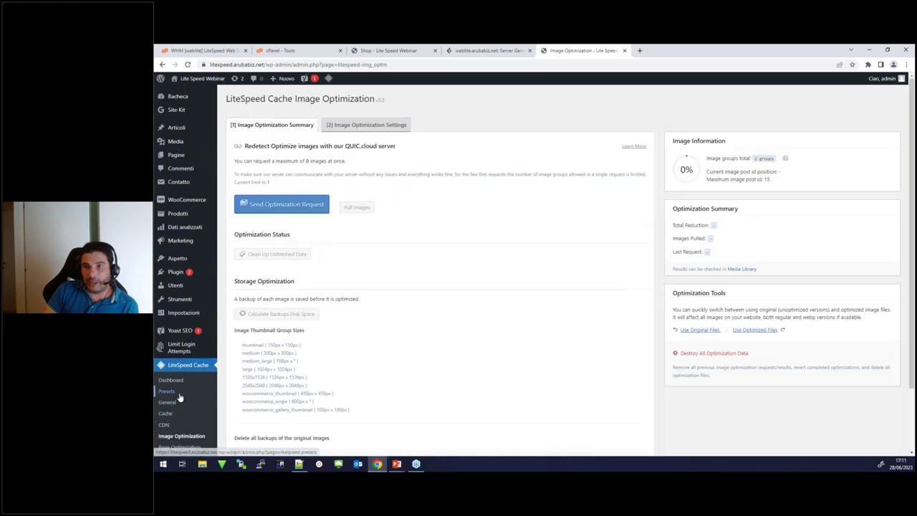
Open LiteSpeed Cache's Page Optimization and review the CSS options for minify, combine, UCSS and asynchronous loading.
scroll(198, 405, "down", 1)
left_click(200, 410)
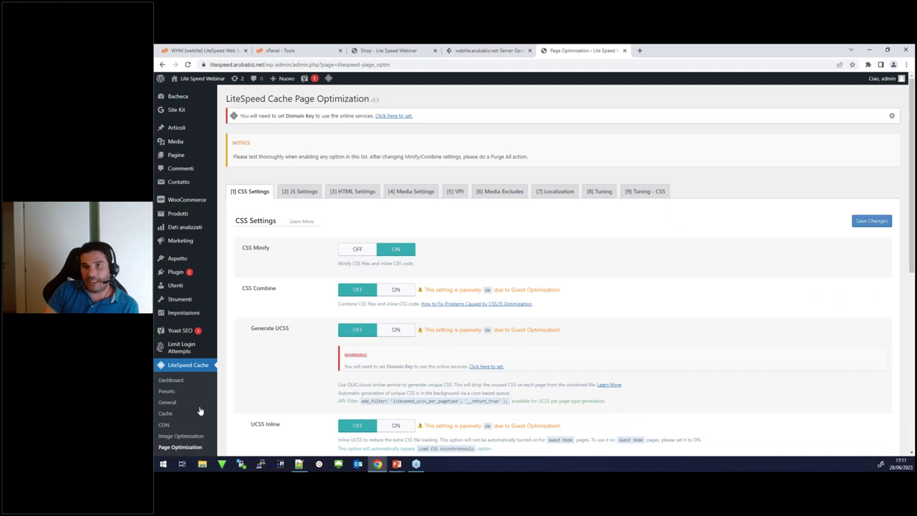
scroll(200, 411, "down", 3)
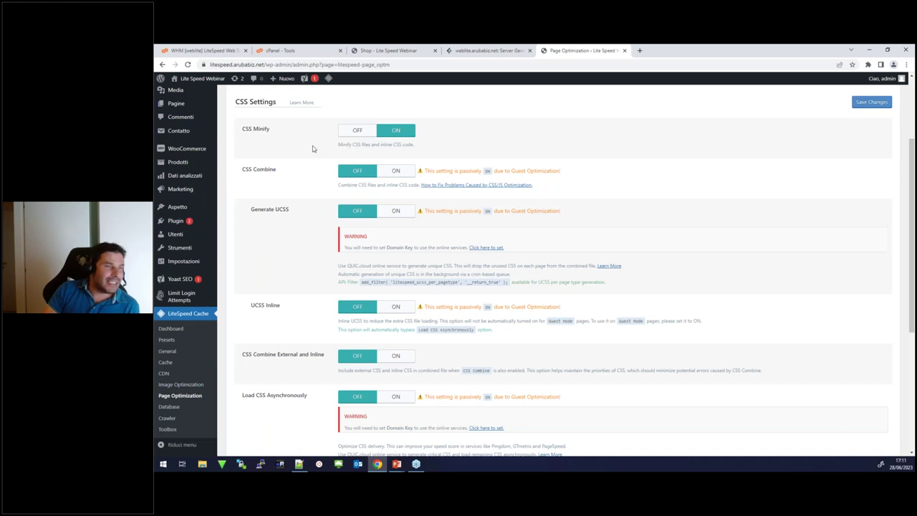
scroll(312, 149, "up", 1)
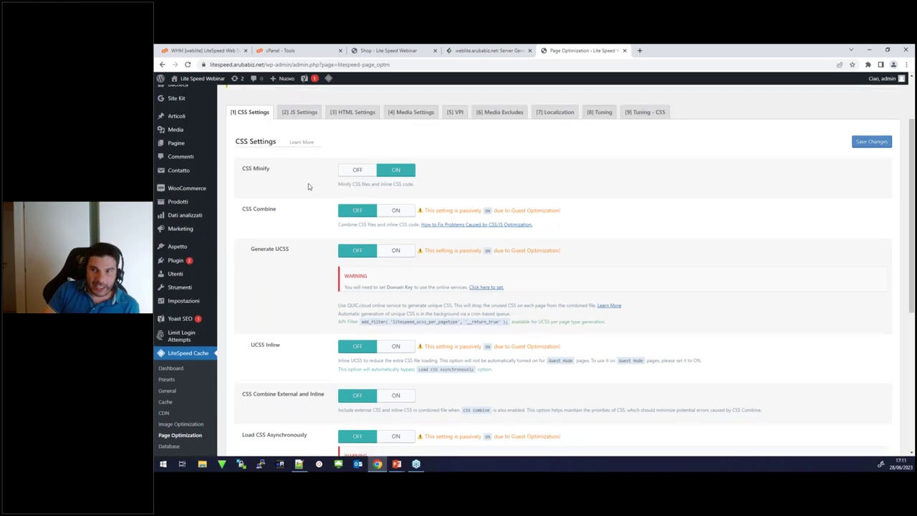
scroll(332, 270, "down", 2)
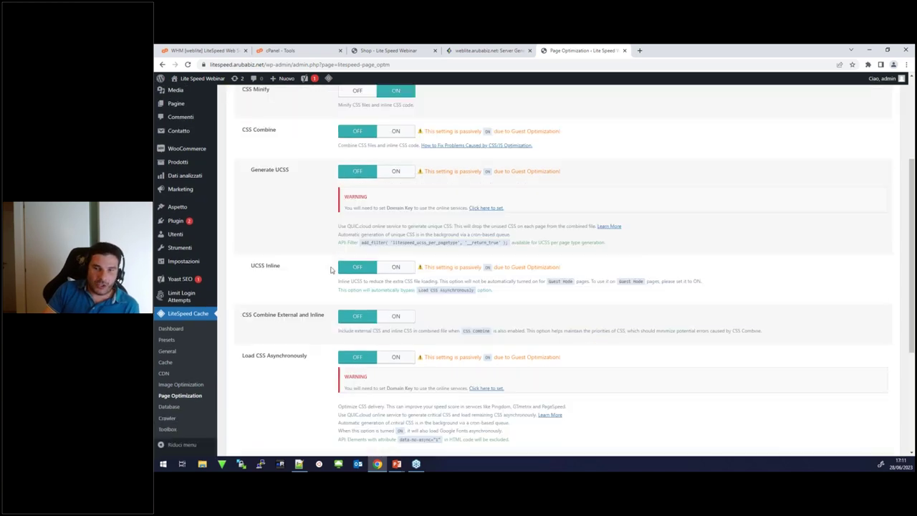
right_click(332, 269)
left_click(285, 223)
scroll(285, 238, "up", 1)
scroll(285, 239, "up", 2)
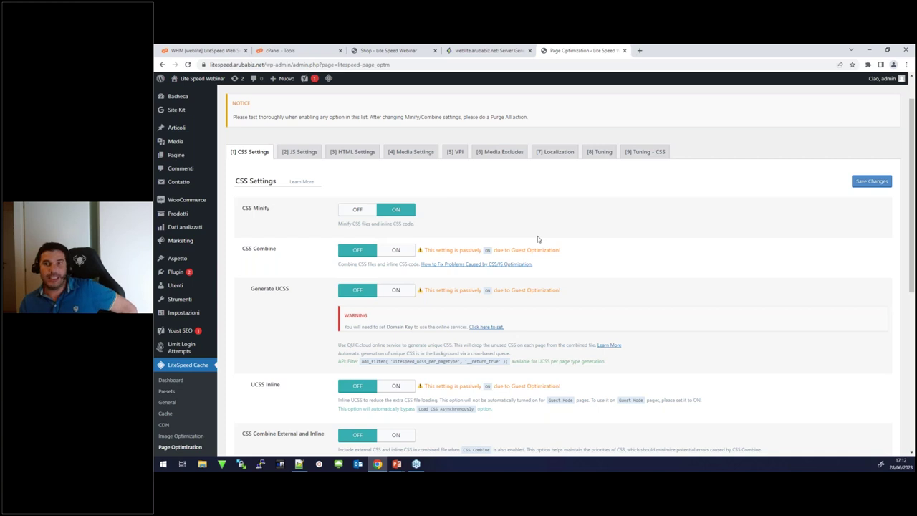
Look through the JS, HTML and Media settings of Page Optimization.
left_click(298, 152)
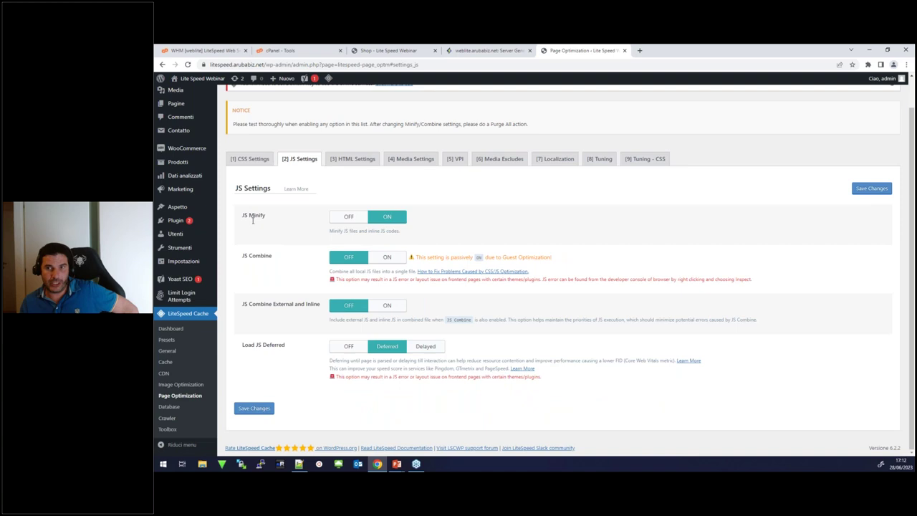
left_click(351, 158)
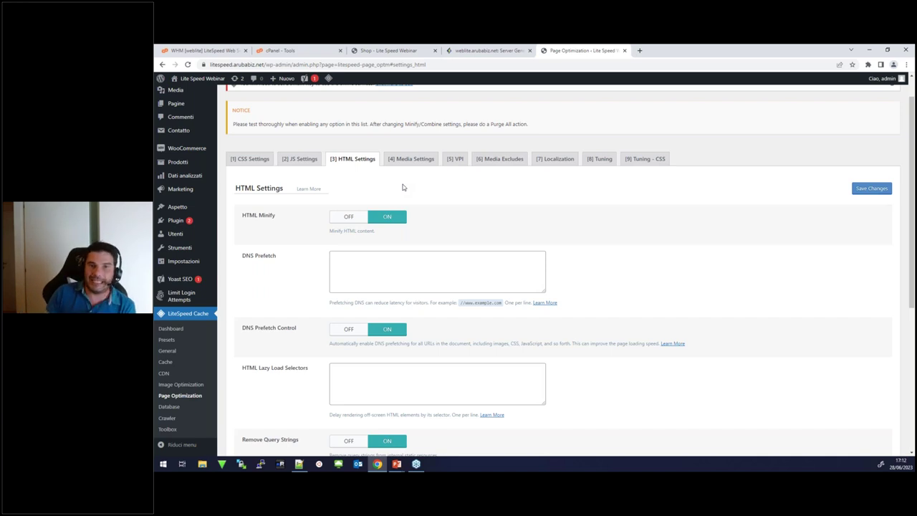
left_click(432, 160)
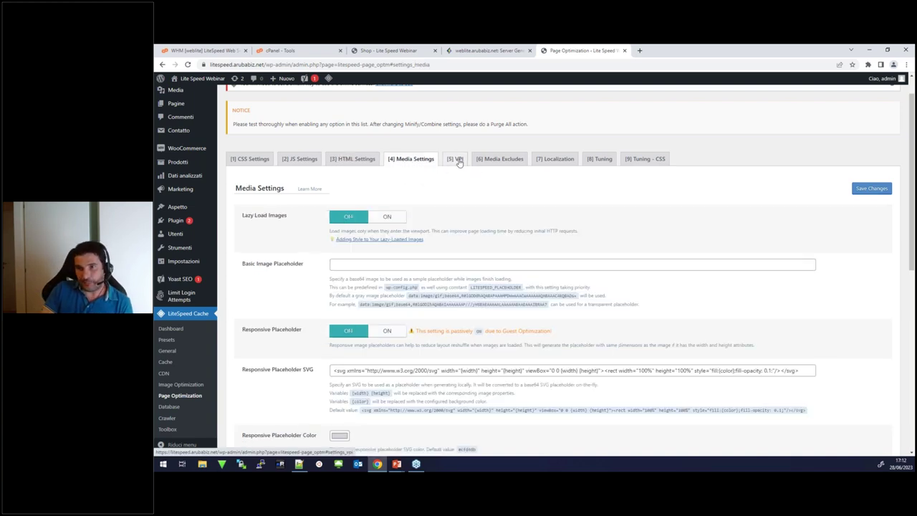
Review LiteSpeed Cache's Database Optimization: the cleanup options, table engine converter, database summary and revision limit settings.
left_click(180, 408)
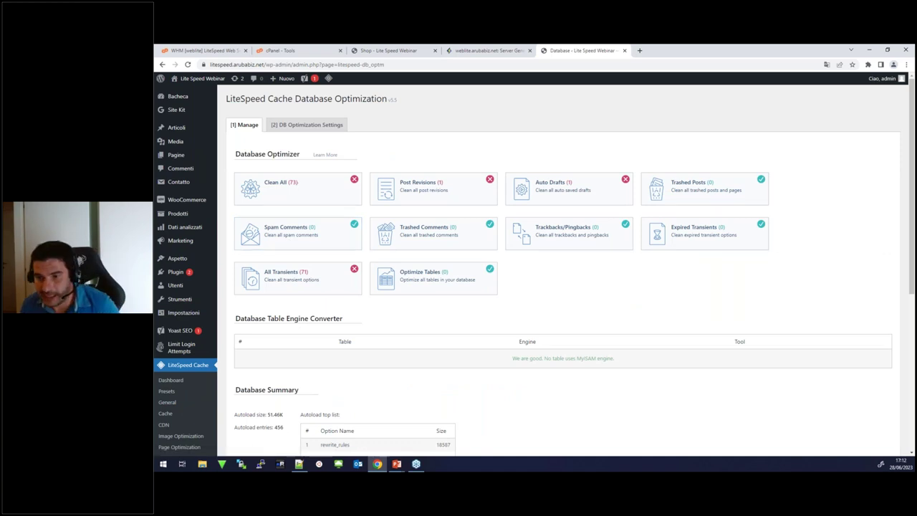
scroll(297, 185, "down", 3)
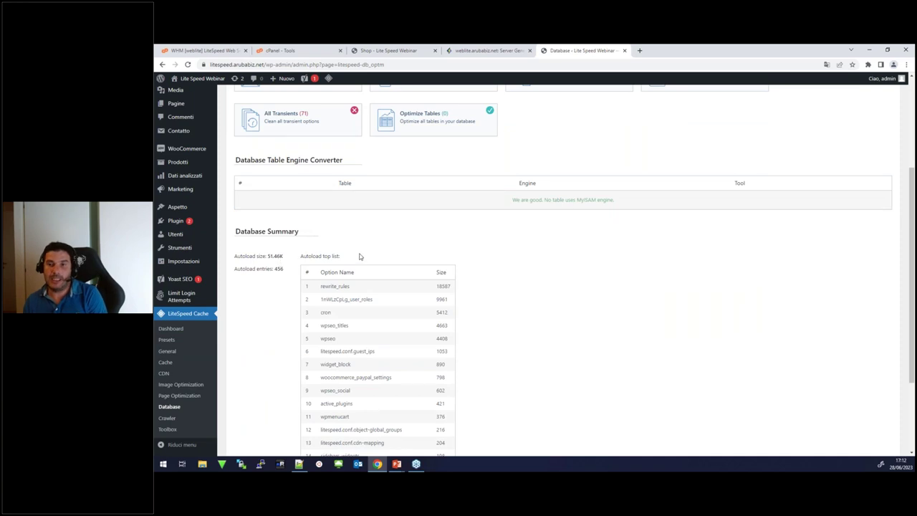
scroll(376, 255, "down", 1)
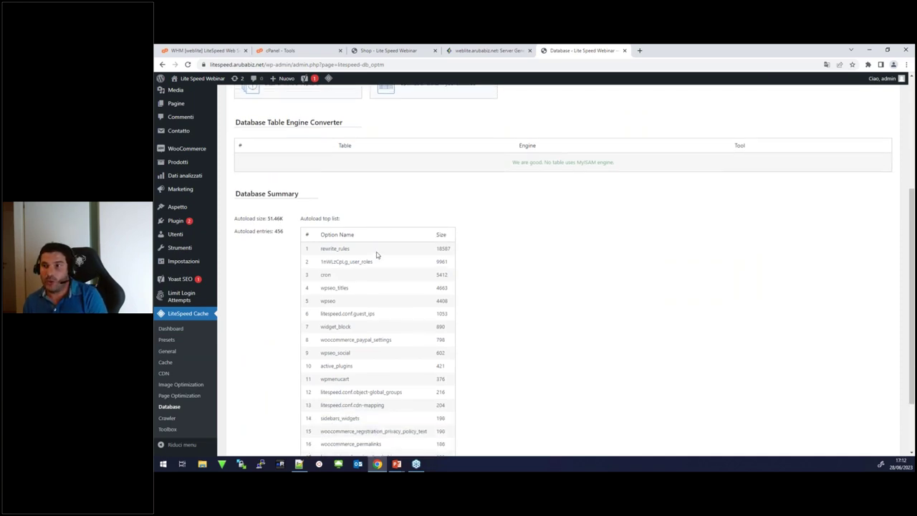
scroll(376, 255, "down", 2)
scroll(393, 286, "up", 6)
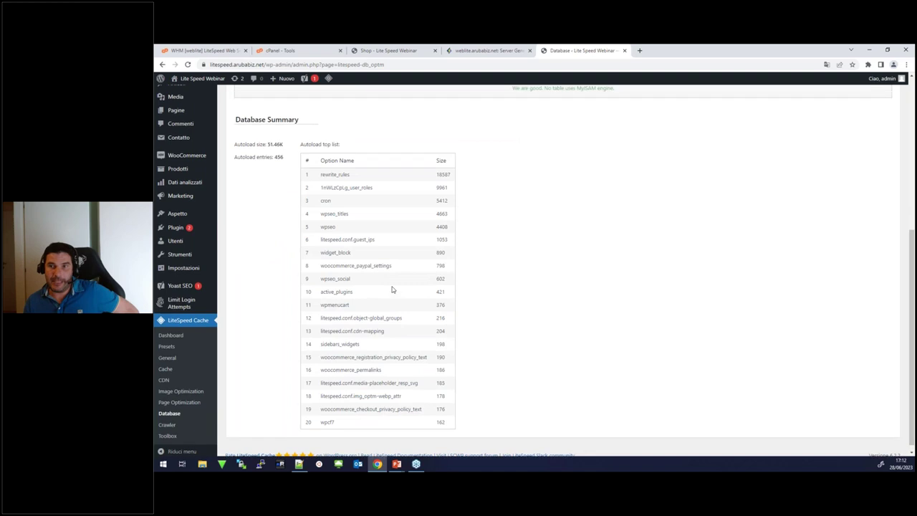
scroll(339, 207, "up", 1)
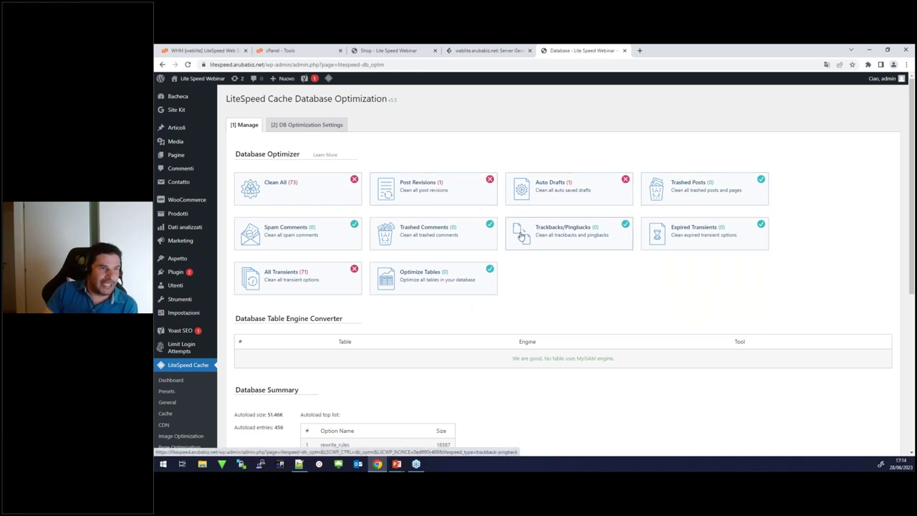
left_click(307, 125)
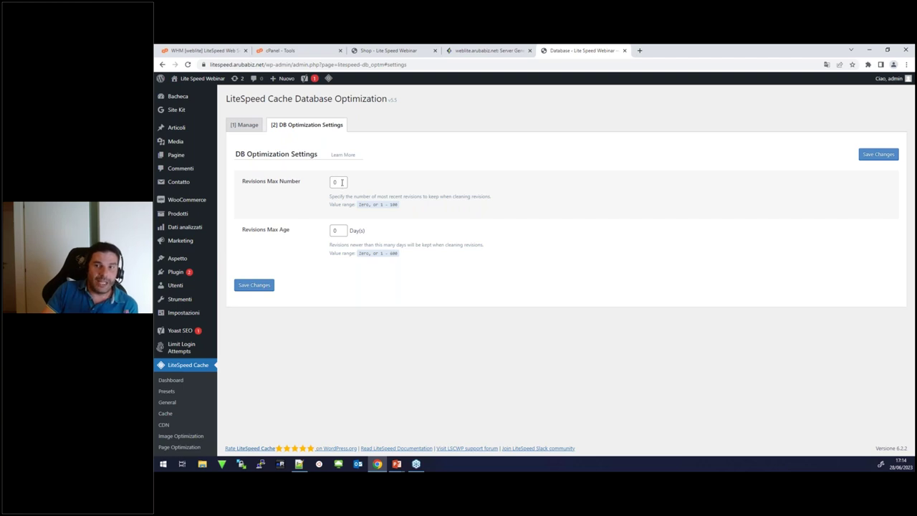
left_click(241, 126)
Open the LiteSpeed Cache Crawler and examine the crawler cron list and status legend in its summary.
scroll(179, 401, "down", 1)
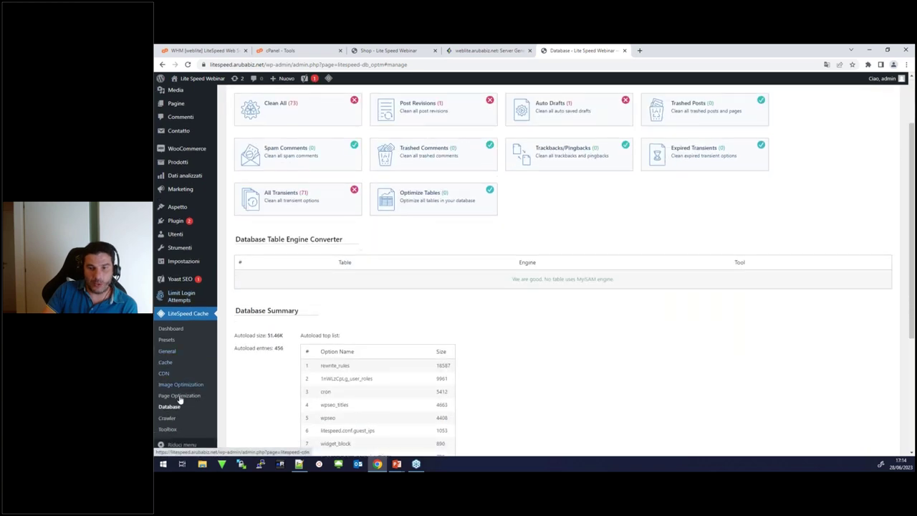
left_click(176, 422)
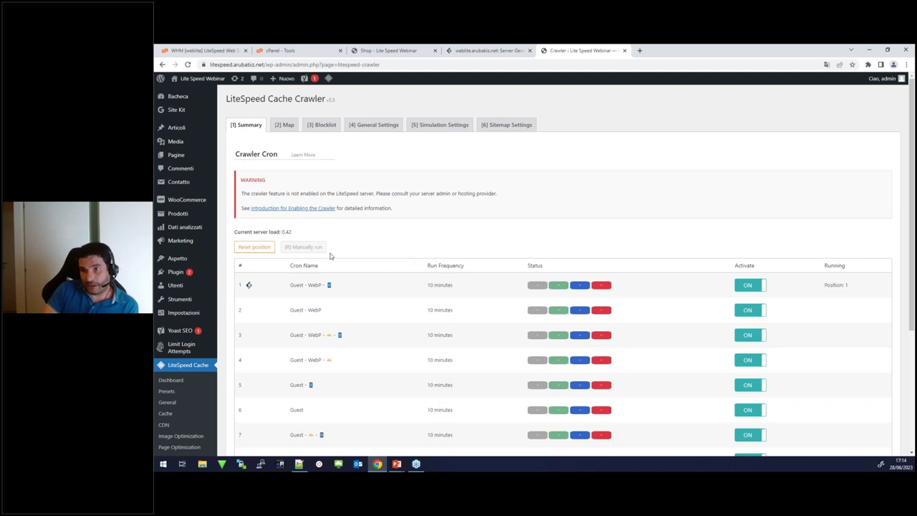
scroll(330, 256, "down", 3)
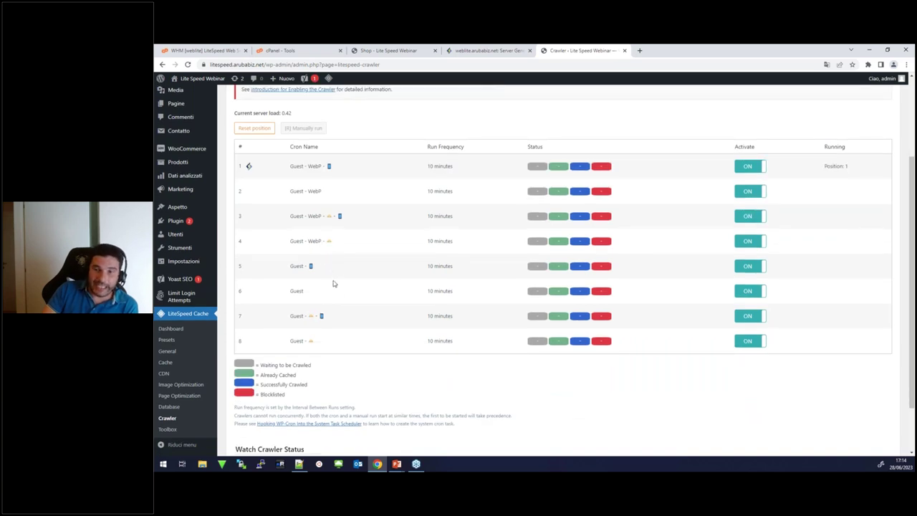
scroll(336, 293, "down", 2)
scroll(337, 292, "up", 4)
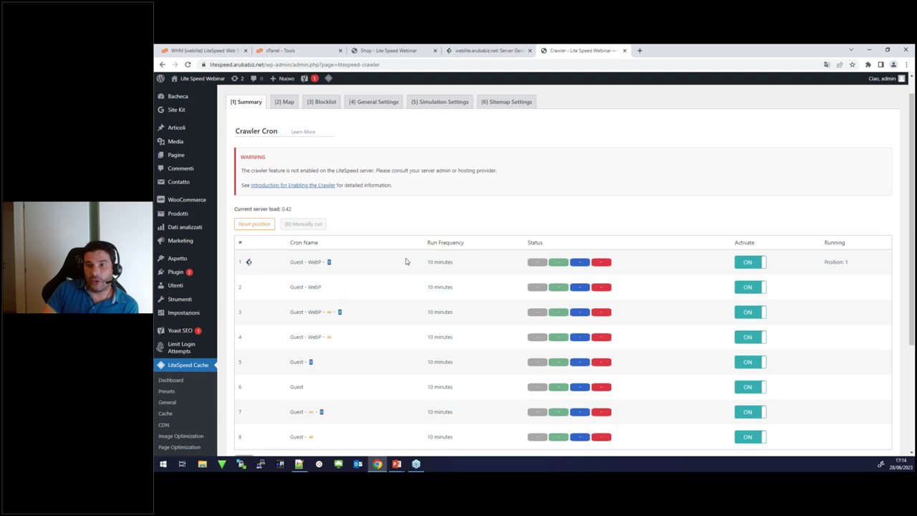
Look through the Crawler's sitemap list, blocklist, general, simulation and sitemap settings.
left_click(284, 103)
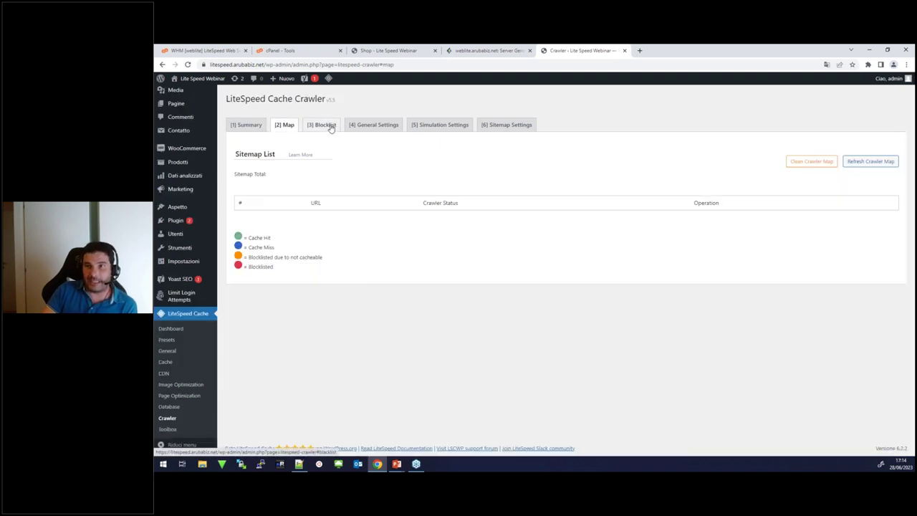
left_click(326, 125)
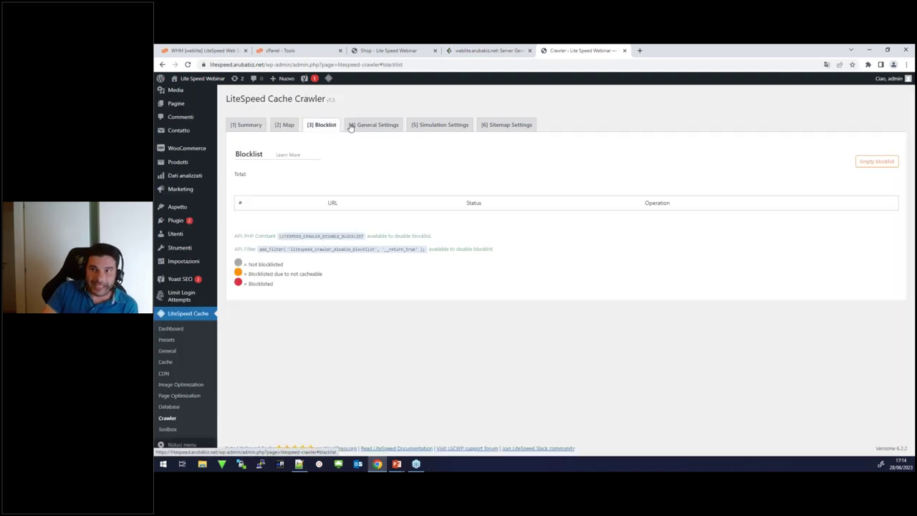
left_click(373, 128)
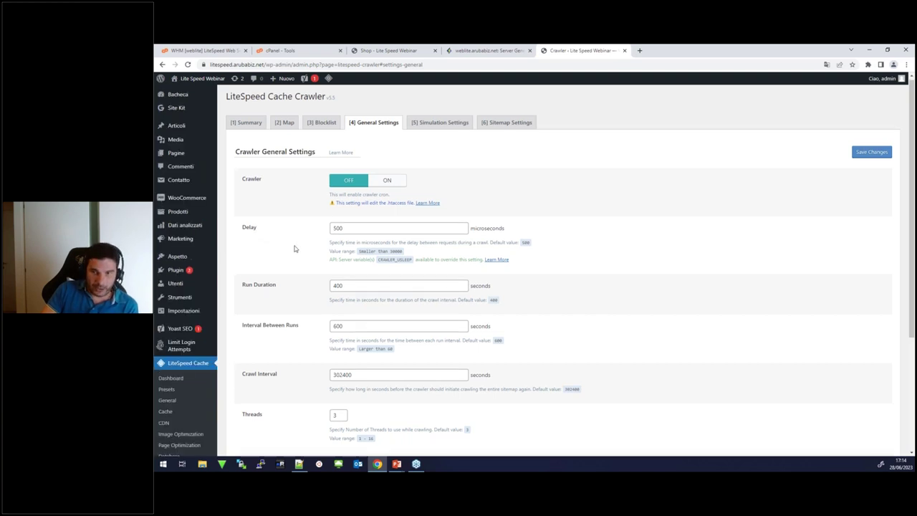
scroll(294, 249, "down", 1)
scroll(293, 249, "up", 1)
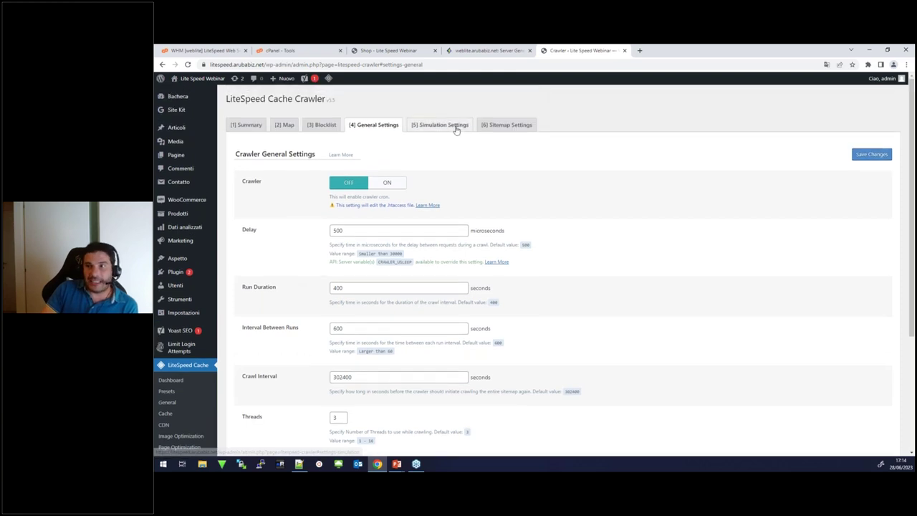
left_click(454, 125)
left_click(510, 128)
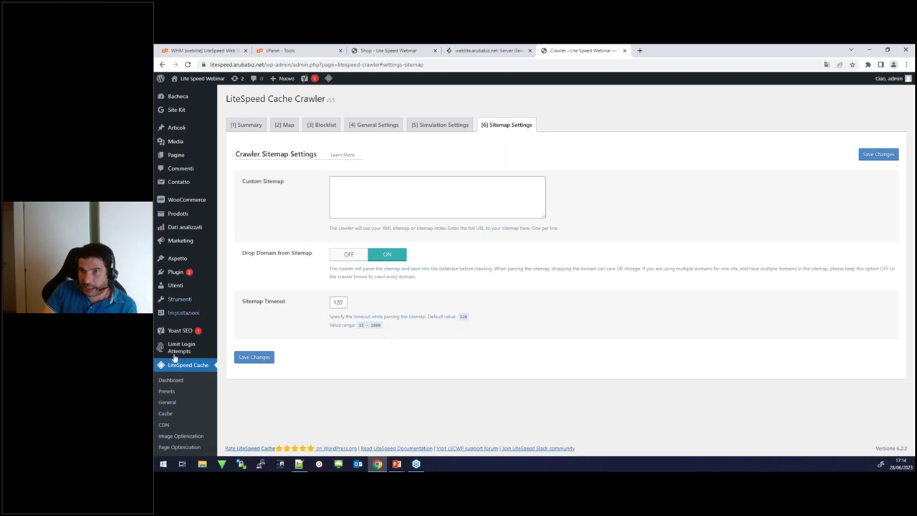
Look over the LiteSpeed Cache dashboard and the Toolbox's purge and import/export options.
left_click(172, 383)
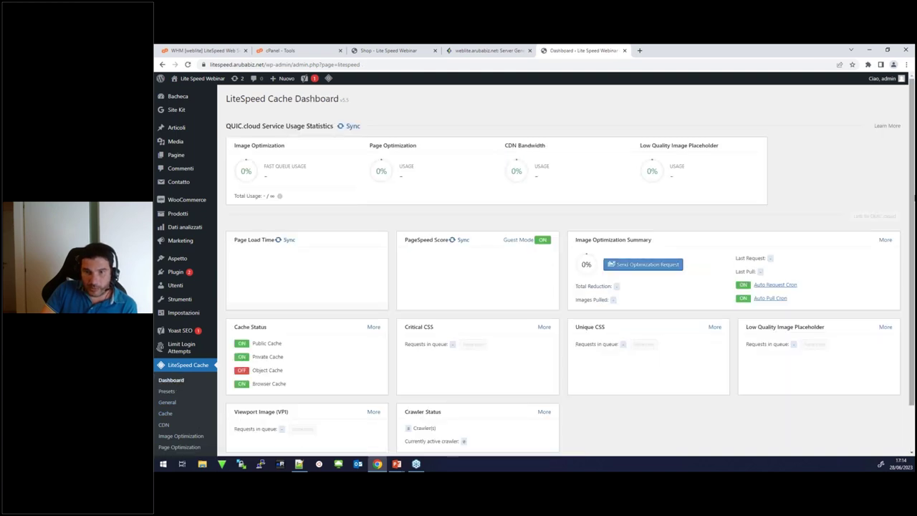
scroll(240, 415, "down", 2)
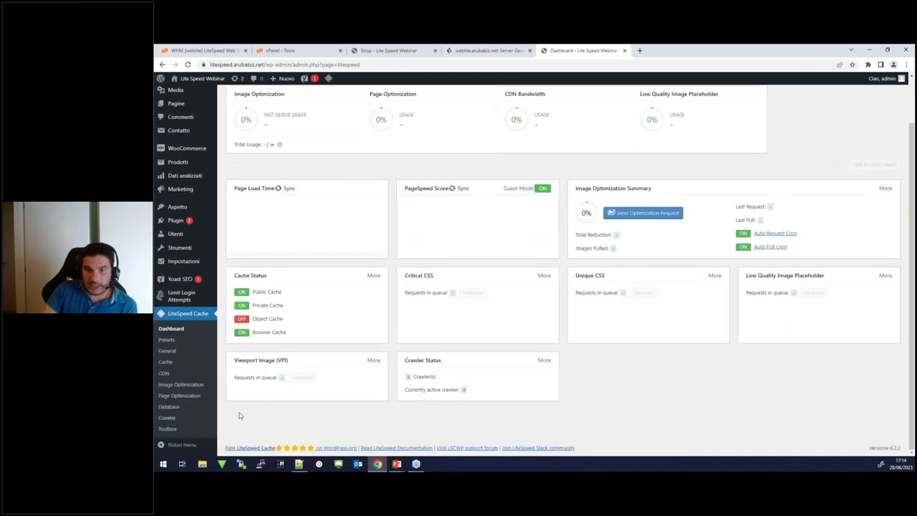
left_click(169, 429)
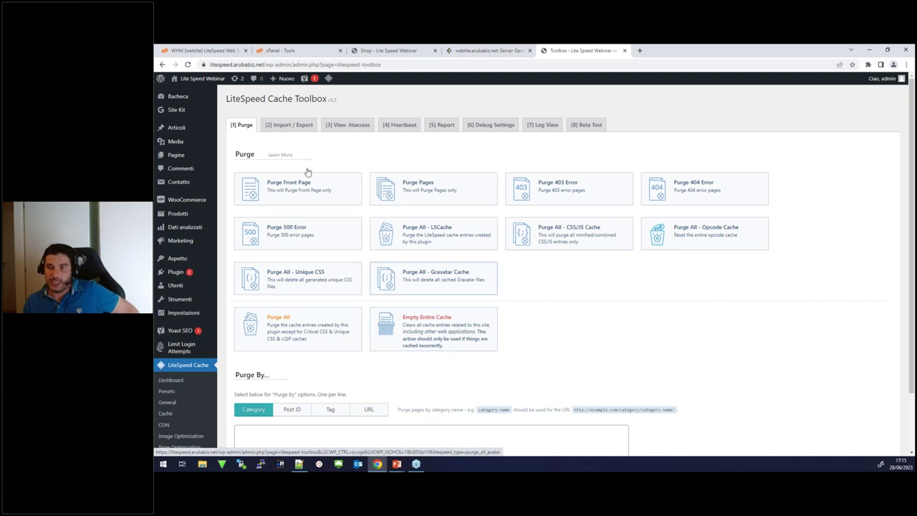
left_click(288, 125)
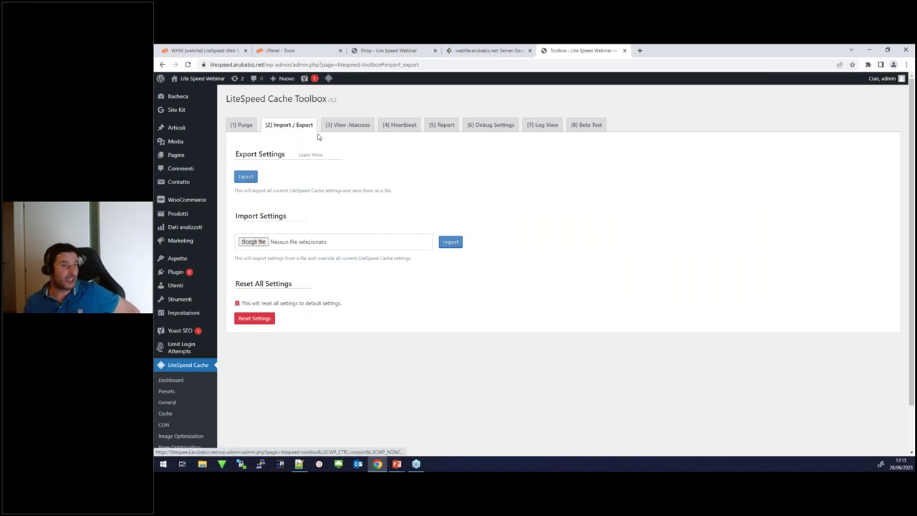
View the .htaccess paths and contents in the Toolbox, highlighting the "marker MOBILE start" line among the cache rules.
left_click(353, 127)
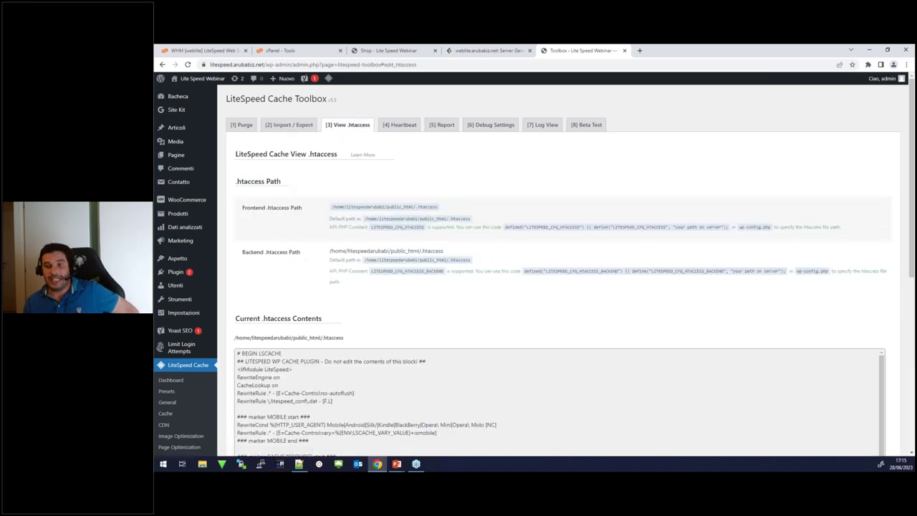
scroll(330, 349, "down", 2)
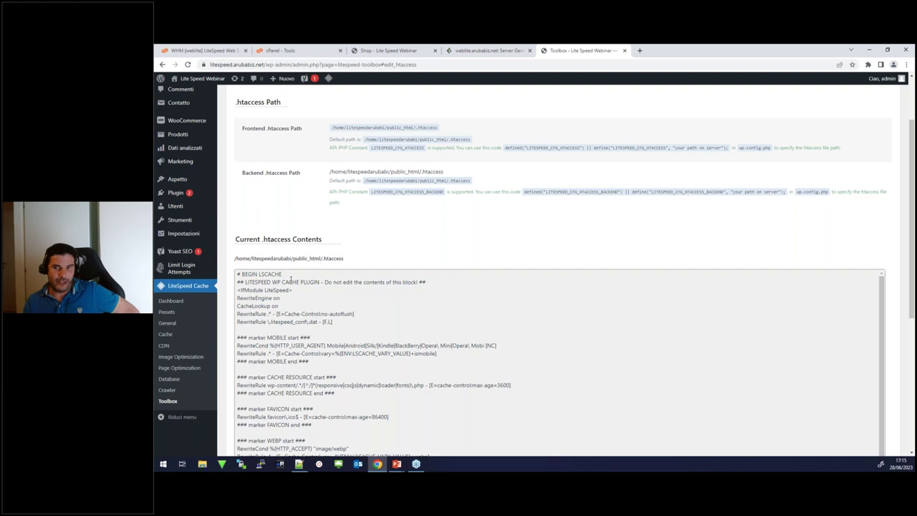
scroll(313, 313, "up", 1)
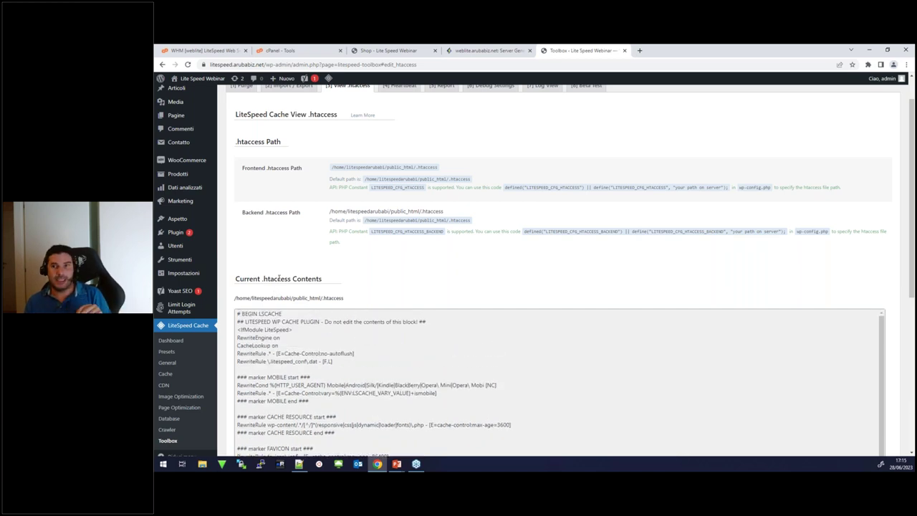
scroll(309, 336, "down", 1)
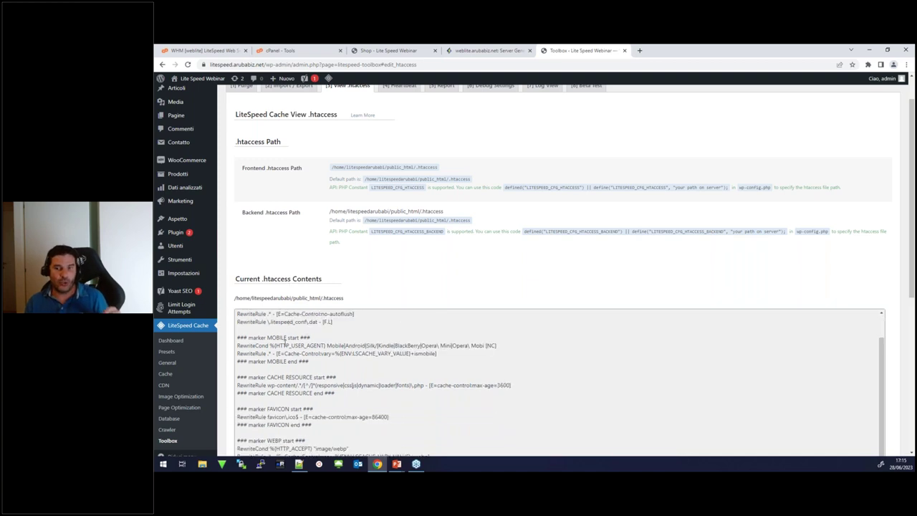
left_click_drag(249, 337, 298, 338)
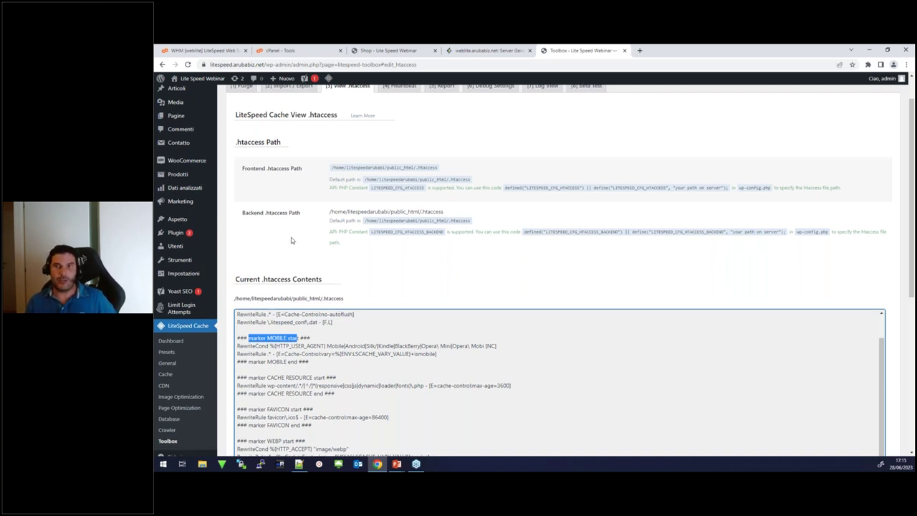
scroll(291, 239, "up", 1)
scroll(401, 303, "down", 5)
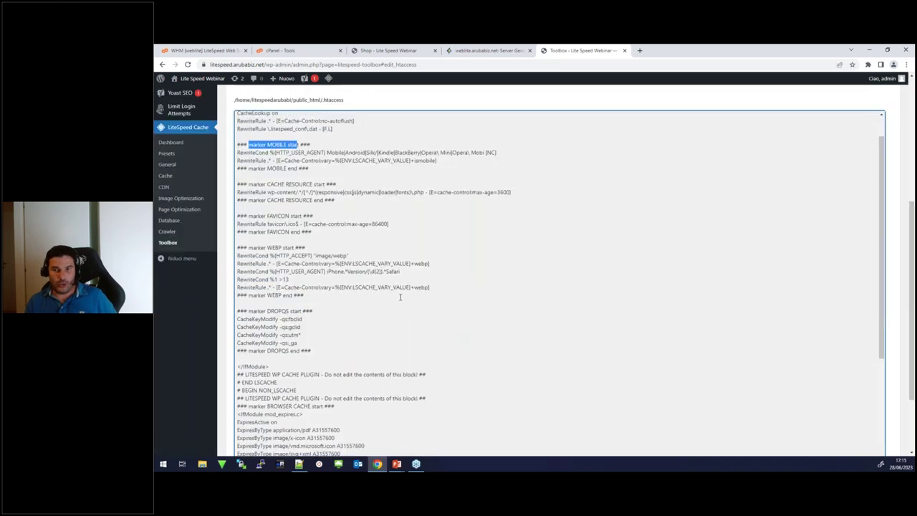
Review the Toolbox's Heartbeat Control options for frontend, backend and editor.
scroll(482, 196, "up", 5)
left_click(403, 127)
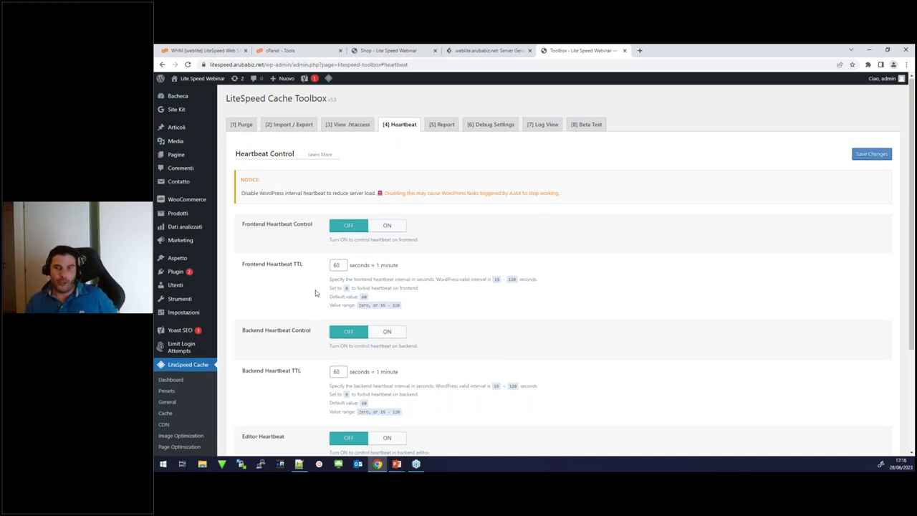
scroll(315, 290, "down", 5)
scroll(316, 290, "up", 5)
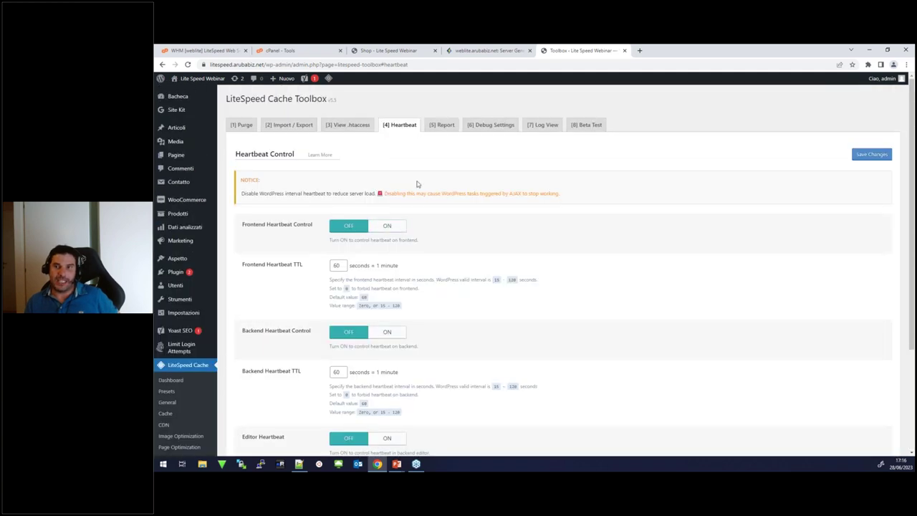
Look through the Toolbox's Report system information, Debug Settings and Log View pages.
left_click(442, 128)
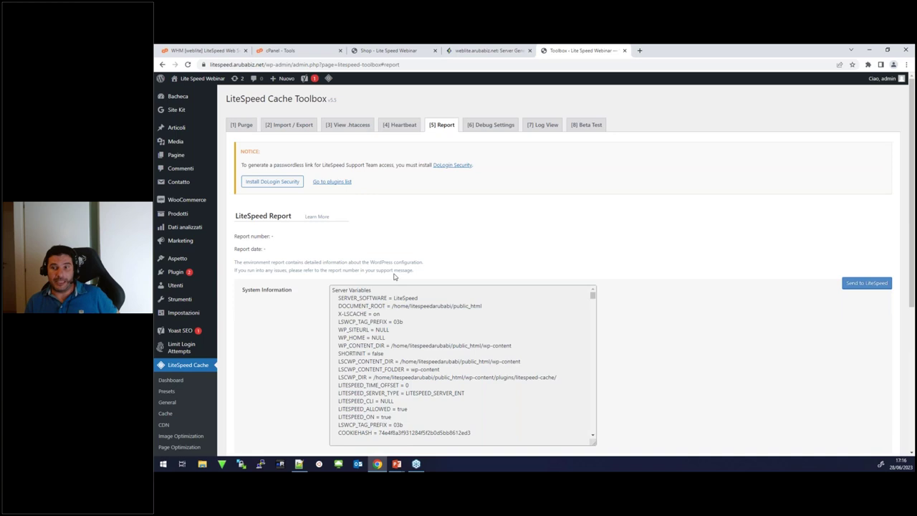
scroll(392, 287, "down", 3)
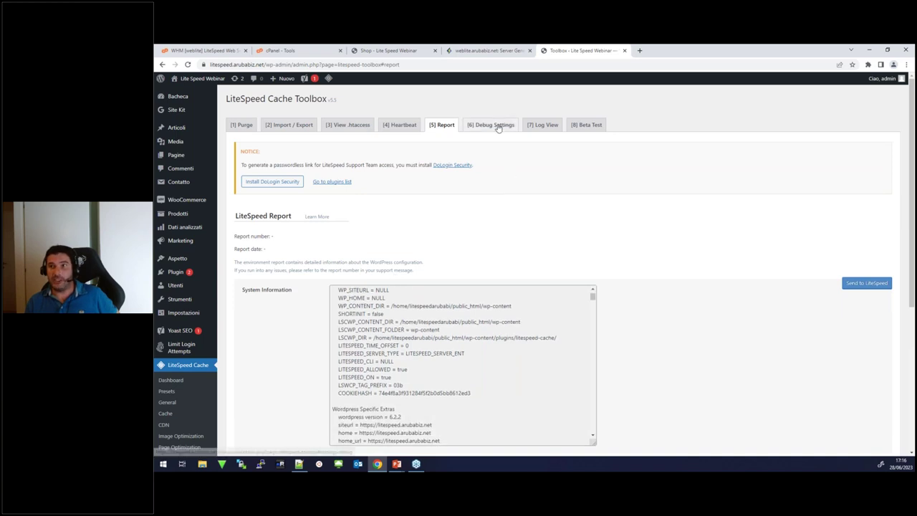
left_click(498, 126)
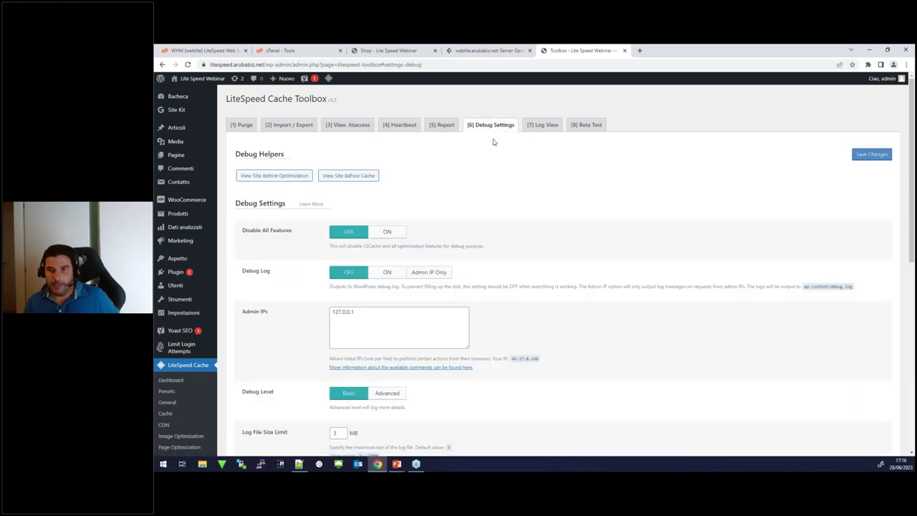
left_click(552, 125)
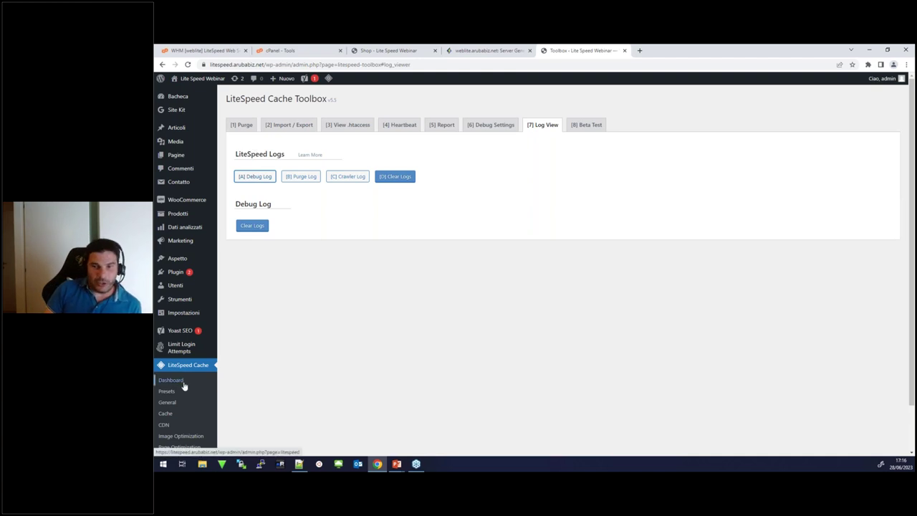
Look over the plugin's General settings and the Cache Control Settings down to the Cache Mobile option.
left_click(179, 403)
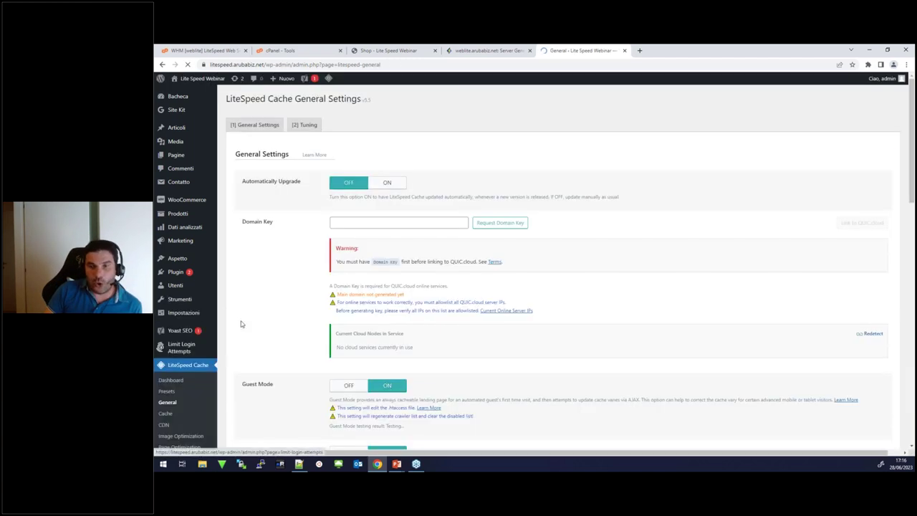
left_click(165, 414)
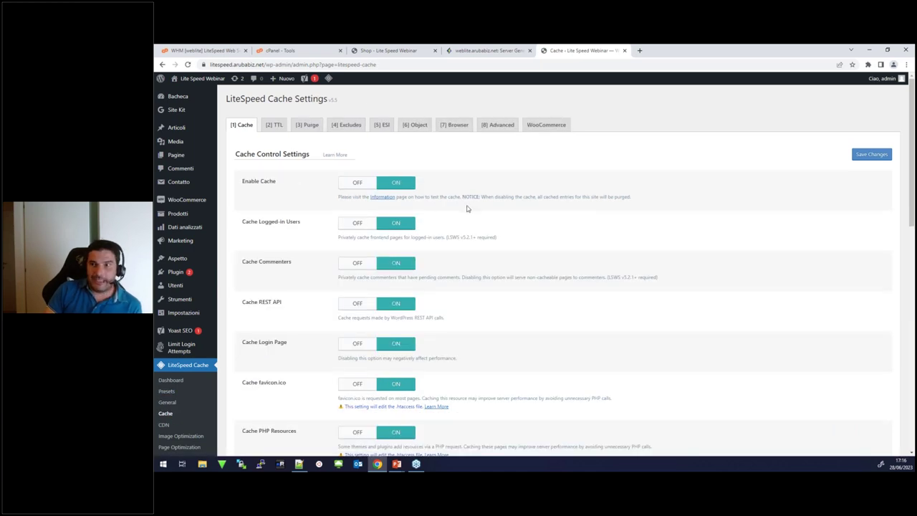
scroll(438, 310, "down", 1)
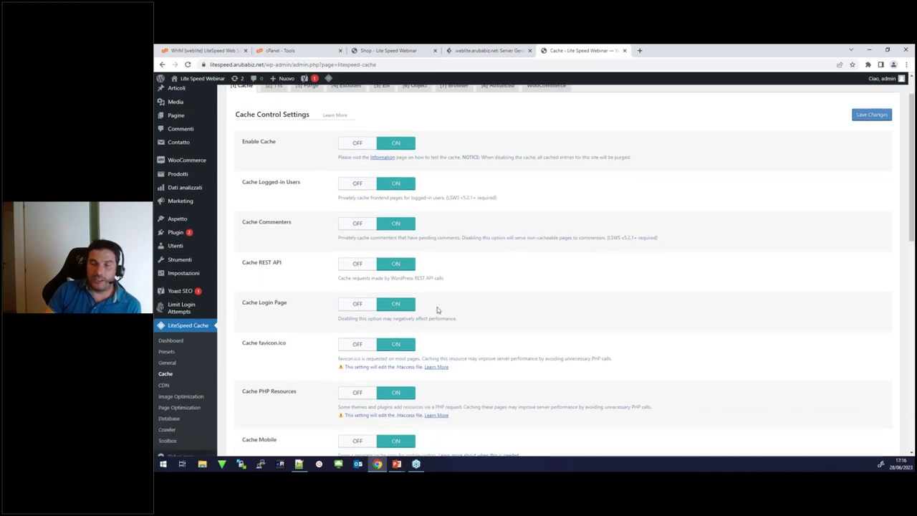
scroll(438, 310, "down", 1)
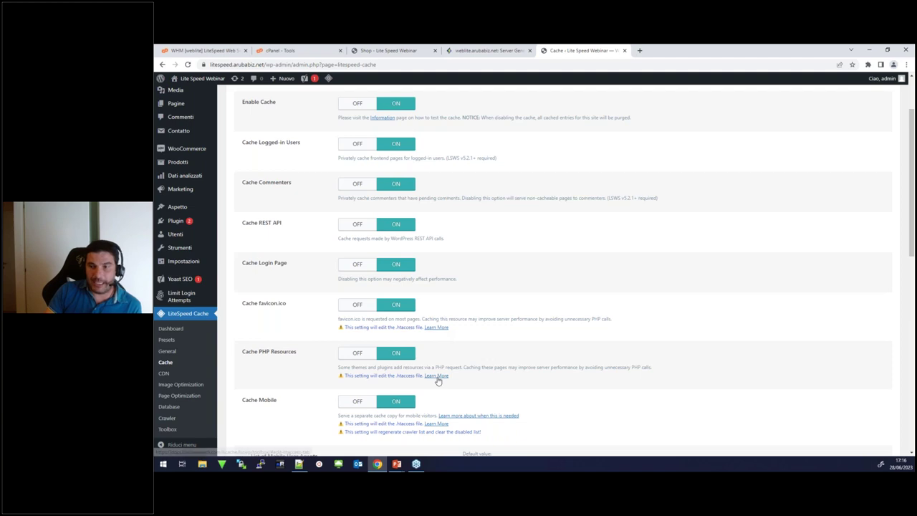
Open the documentation linked from the Cache PHP Resources setting and read the Toolbox purge descriptions.
left_click(437, 376)
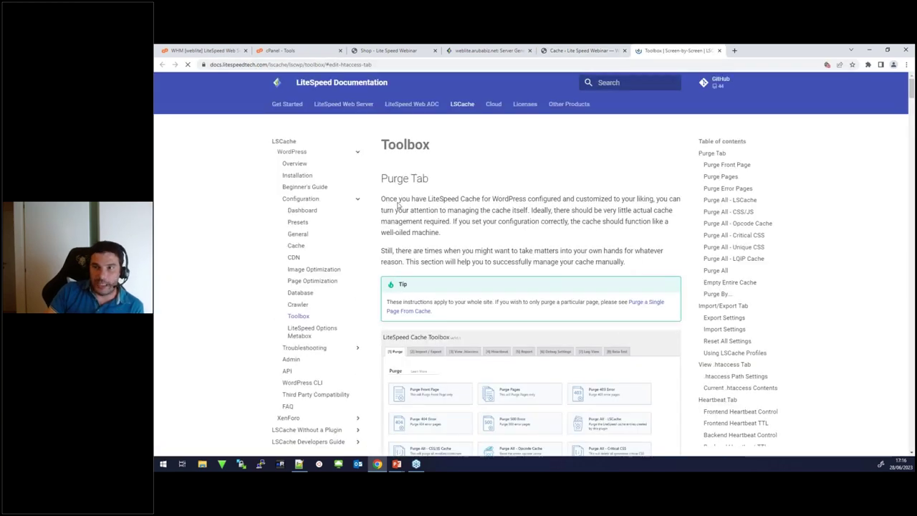
scroll(423, 238, "down", 3)
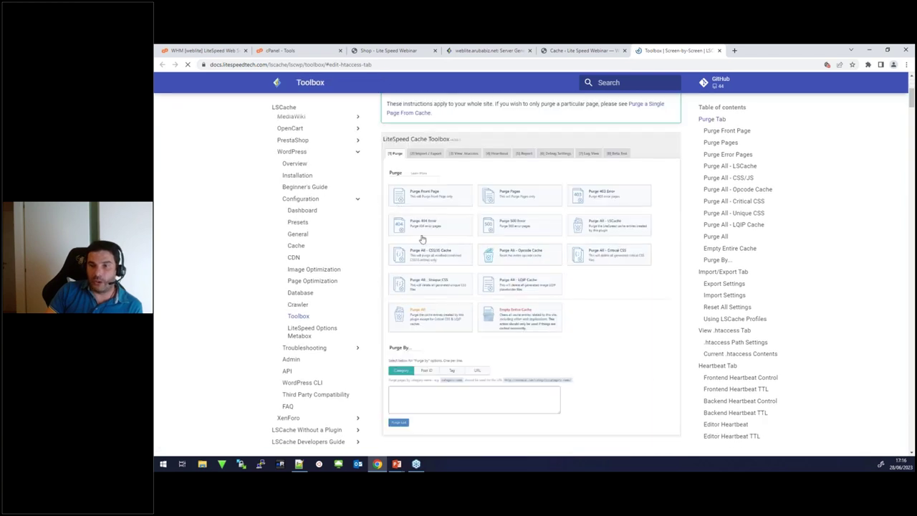
scroll(422, 238, "down", 7)
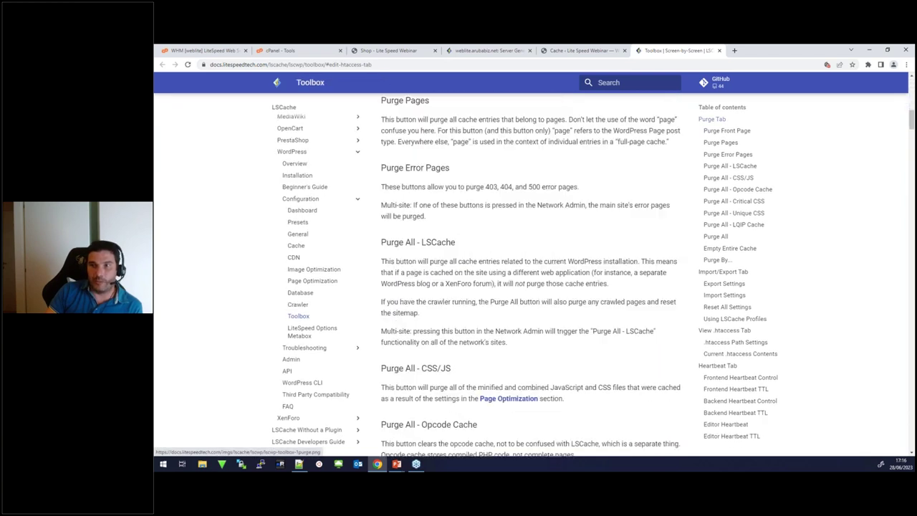
scroll(422, 242, "down", 5)
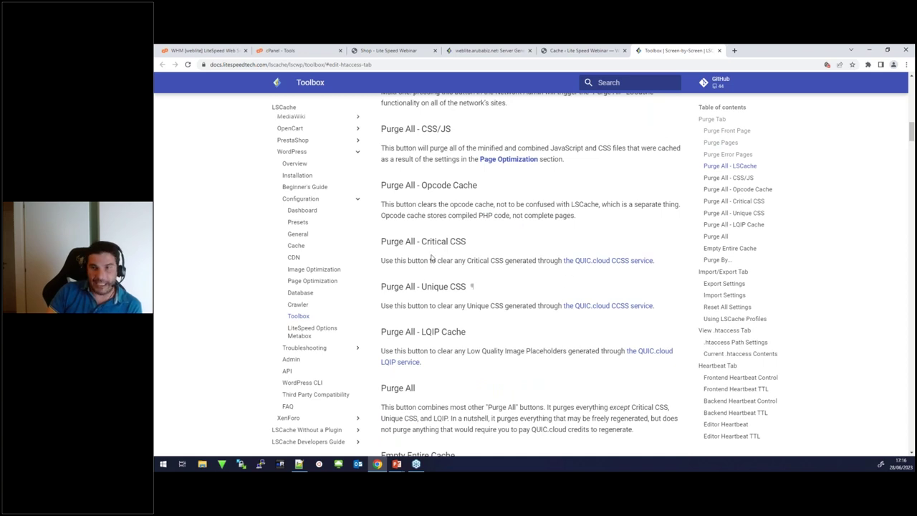
scroll(431, 259, "up", 1)
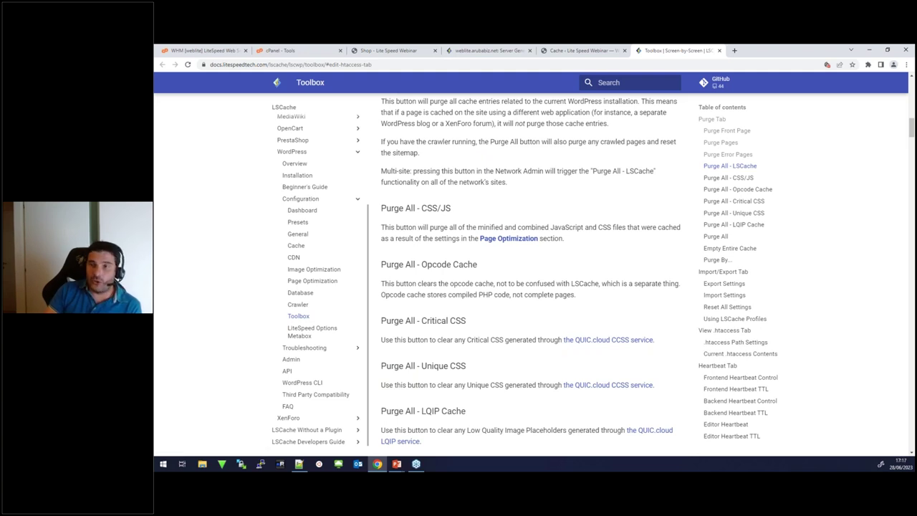
scroll(515, 240, "up", 4)
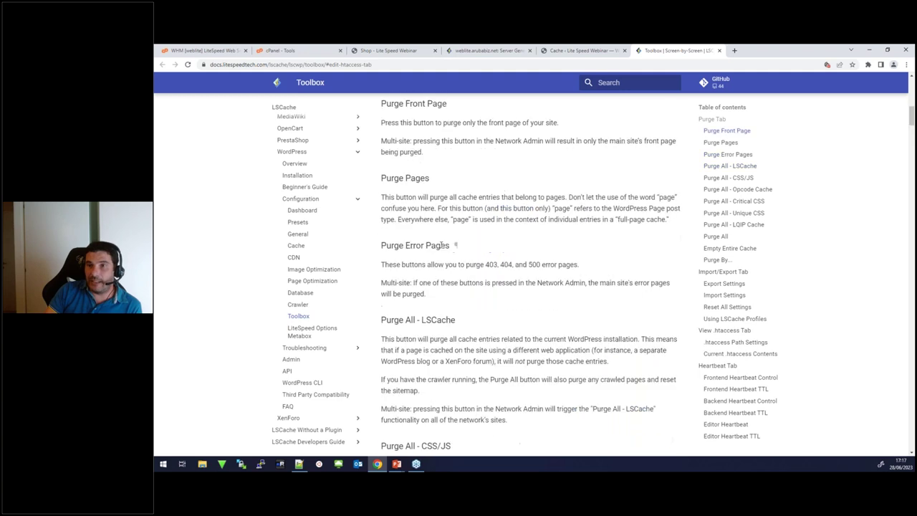
Collapse the WordPress documentation section, open LSCache Tips and read how to check page load speed.
left_click(357, 152)
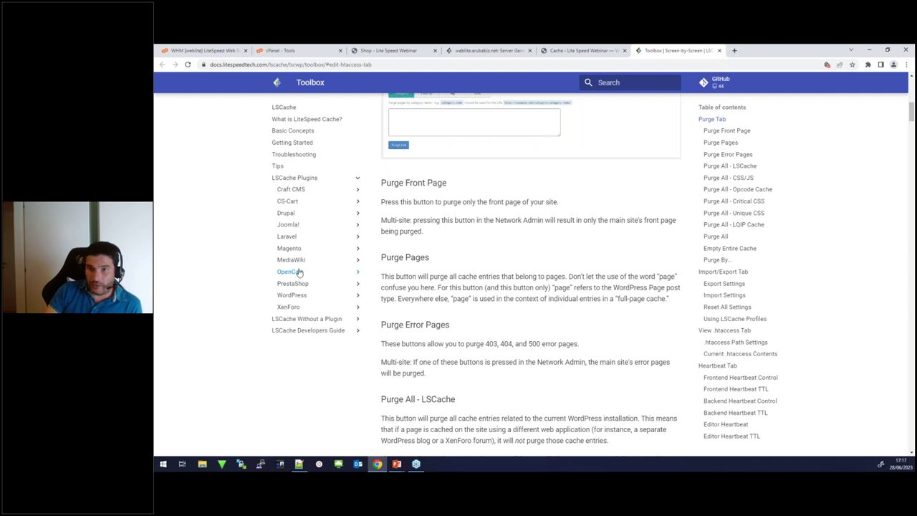
left_click(279, 165)
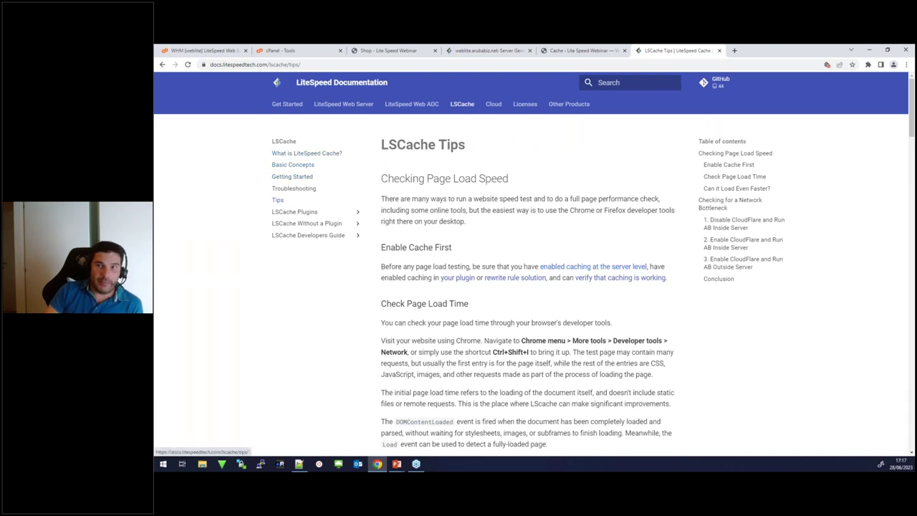
scroll(297, 172, "down", 1)
scroll(363, 299, "down", 2)
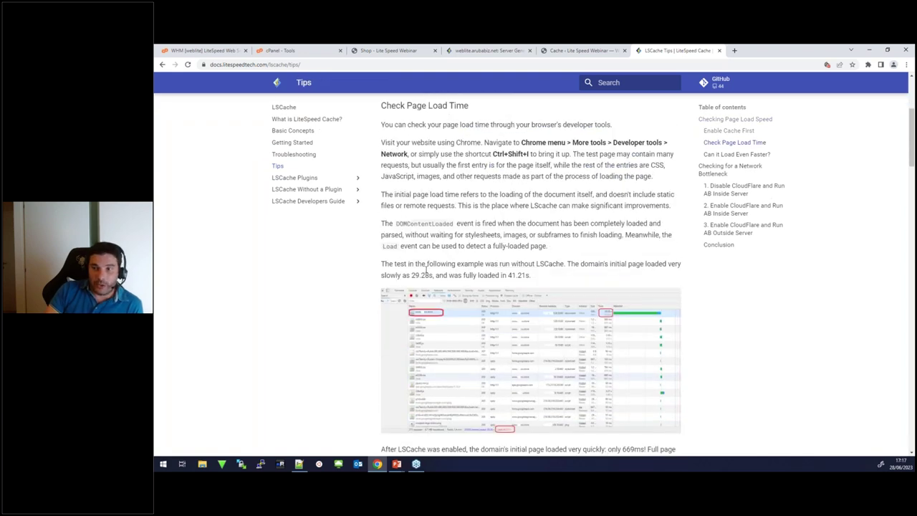
scroll(427, 269, "down", 1)
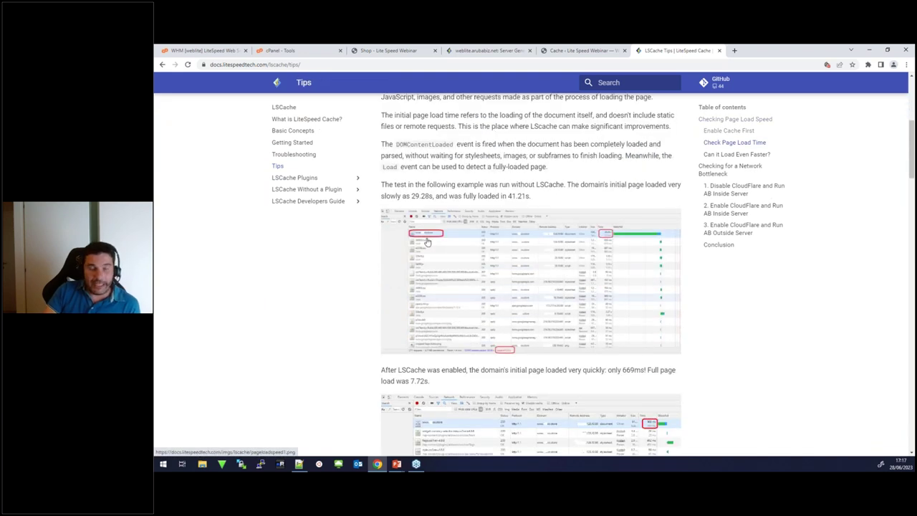
scroll(427, 242, "down", 4)
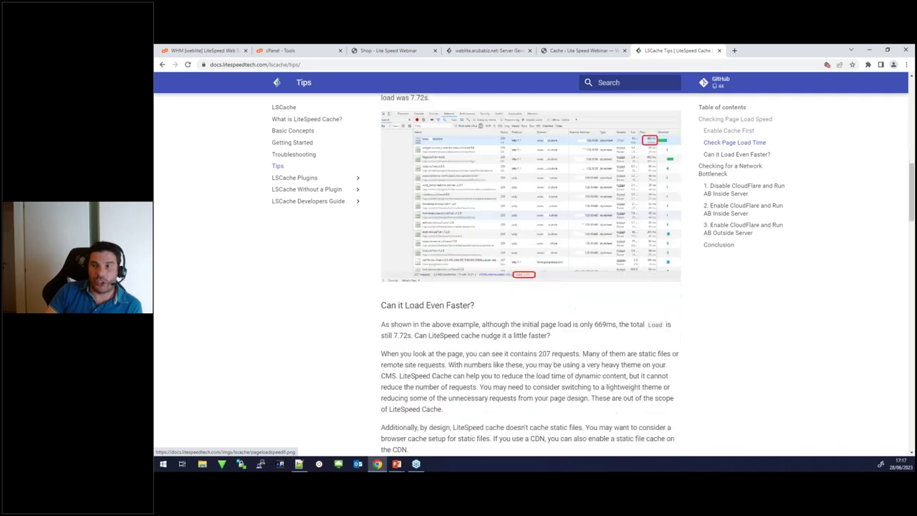
Find the network bottleneck tips and highlight the "Disable CloudFlare and Run AB Inside Server" heading, then its word "CloudFlare".
scroll(427, 242, "down", 5)
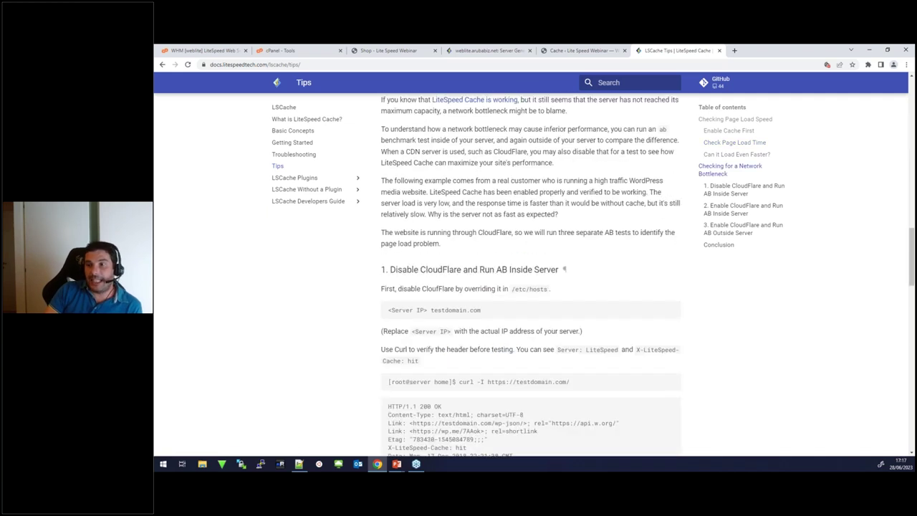
scroll(390, 230, "down", 1)
left_click_drag(390, 230, 563, 230)
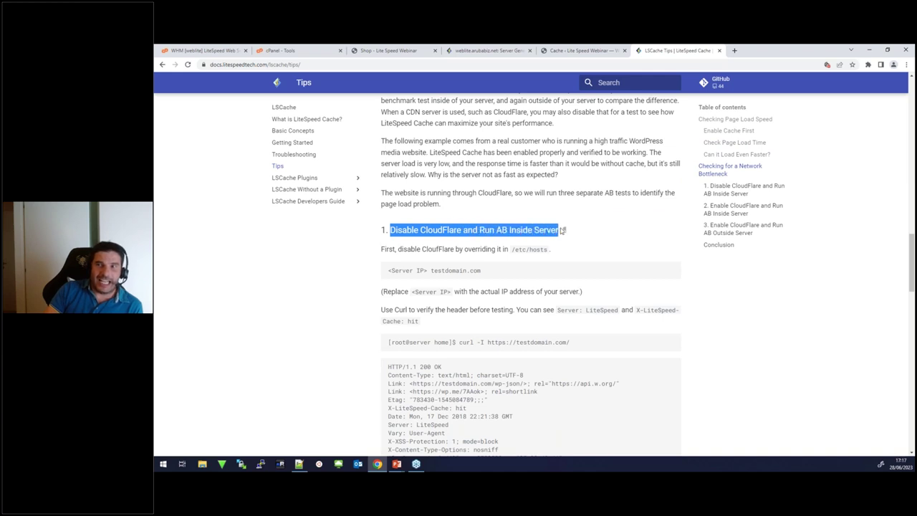
left_click(437, 230)
left_click_drag(420, 230, 466, 237)
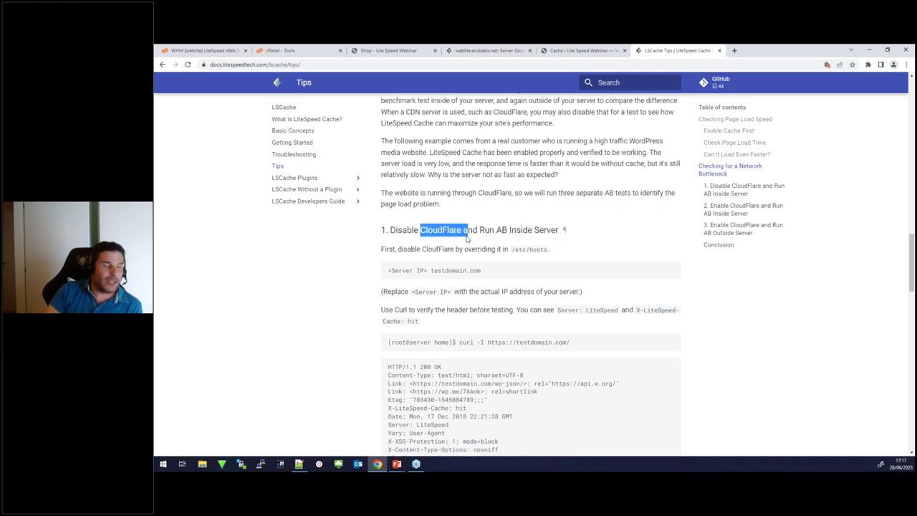
Compare the inside-server AB tests with CloudFlare disabled and enabled, highlighting the requests-per-second figure of the disabled test.
scroll(465, 247, "down", 2)
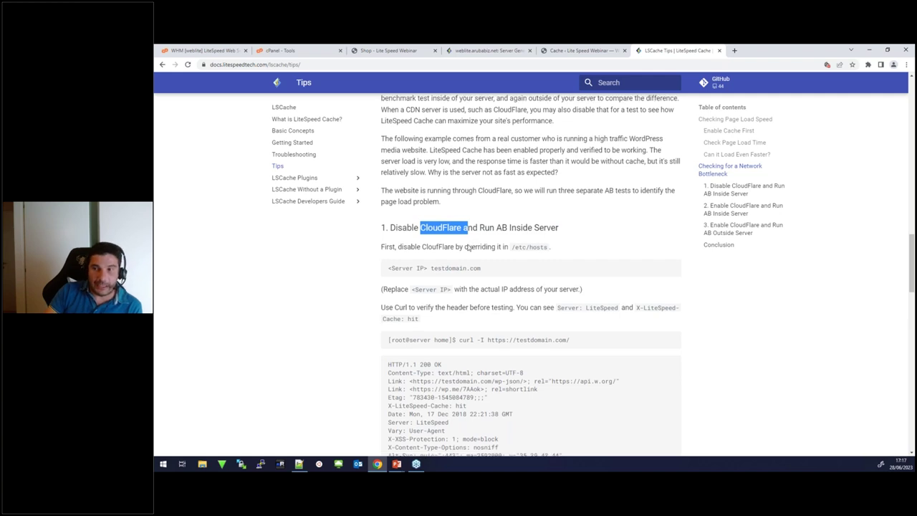
scroll(461, 248, "down", 5)
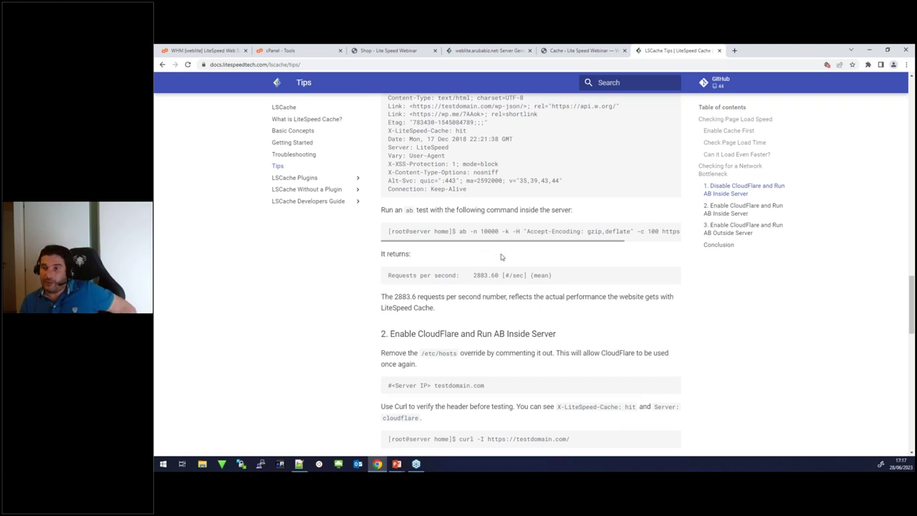
scroll(500, 256, "down", 7)
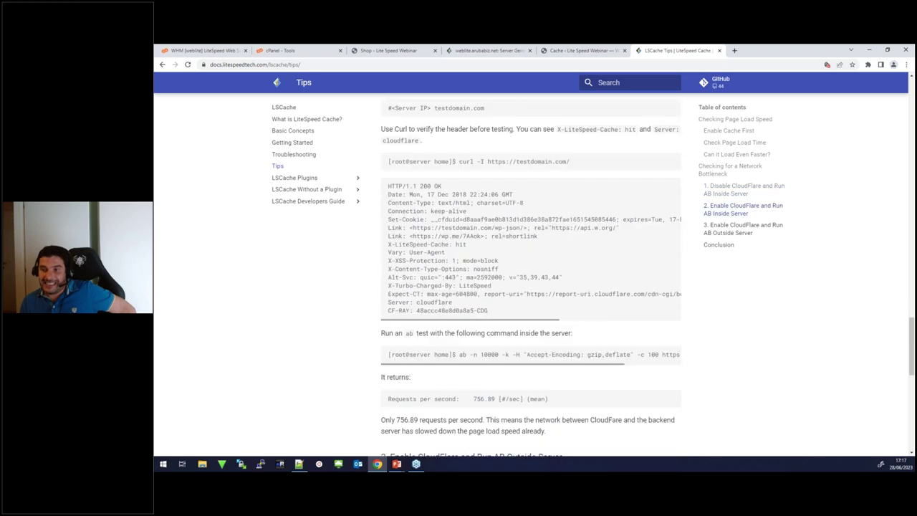
scroll(479, 194, "up", 11)
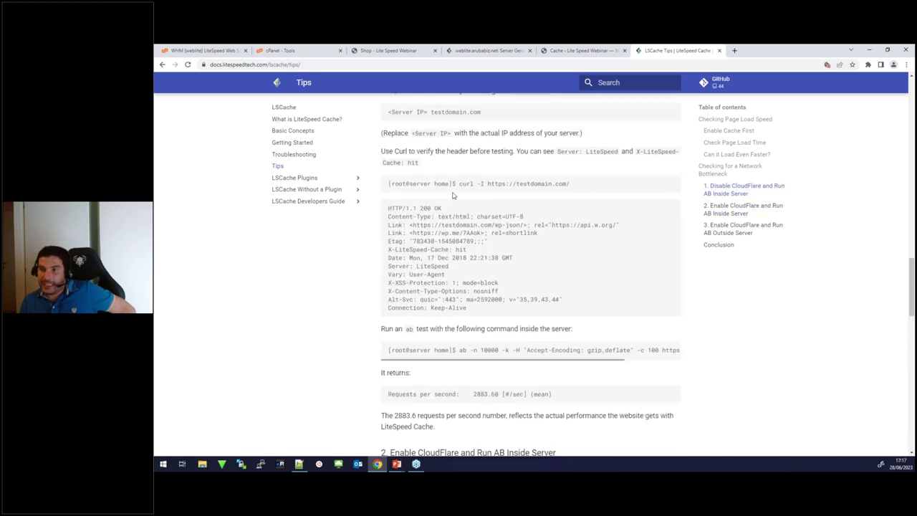
scroll(482, 378, "up", 1)
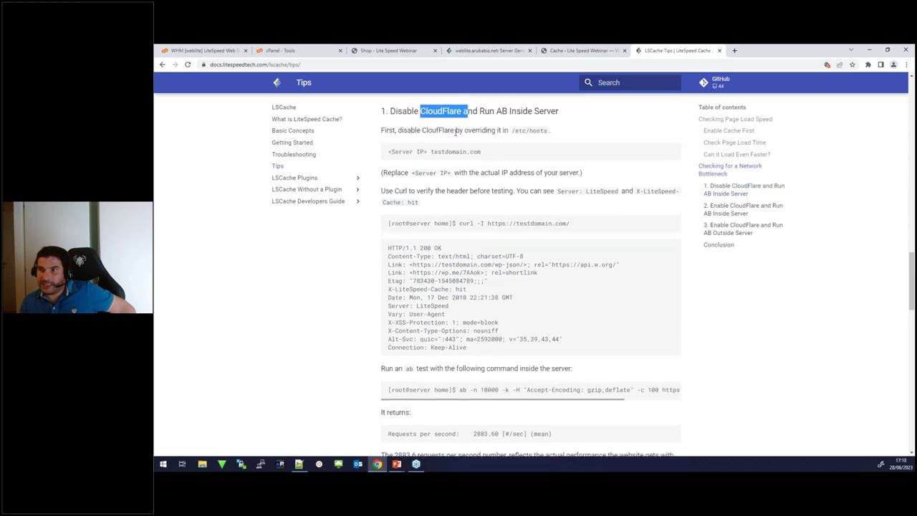
scroll(483, 159, "down", 1)
left_click_drag(473, 394, 497, 394)
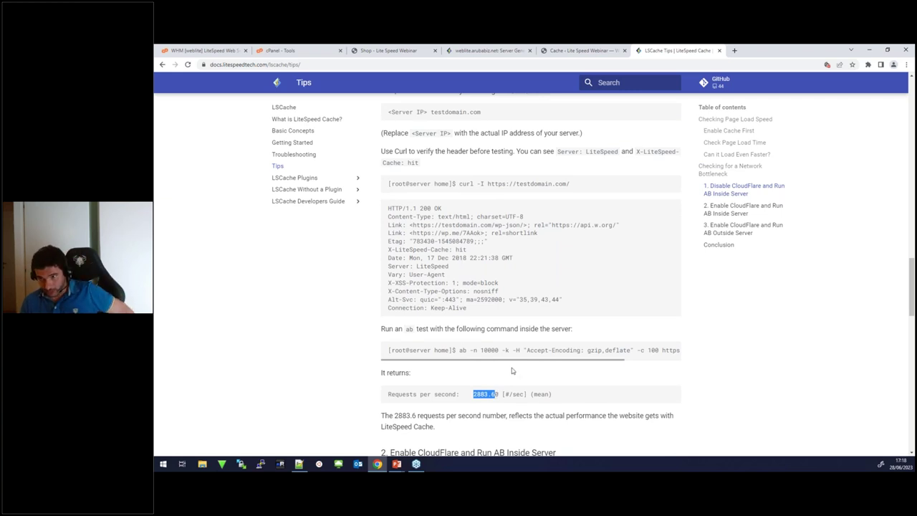
scroll(510, 366, "down", 3)
scroll(509, 365, "down", 6)
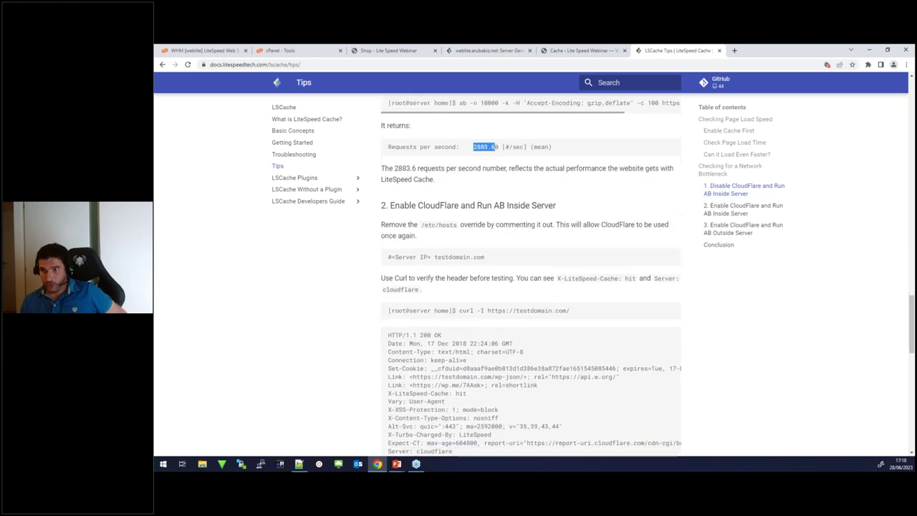
scroll(500, 373, "down", 1)
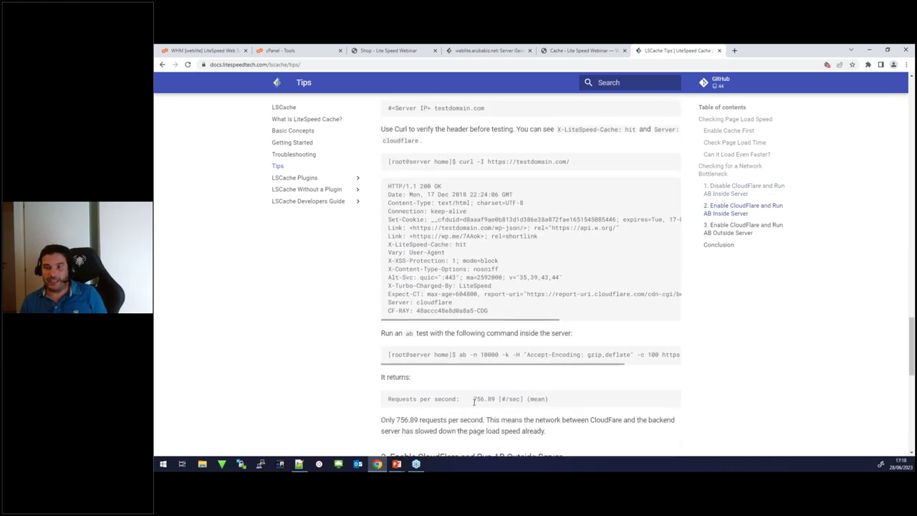